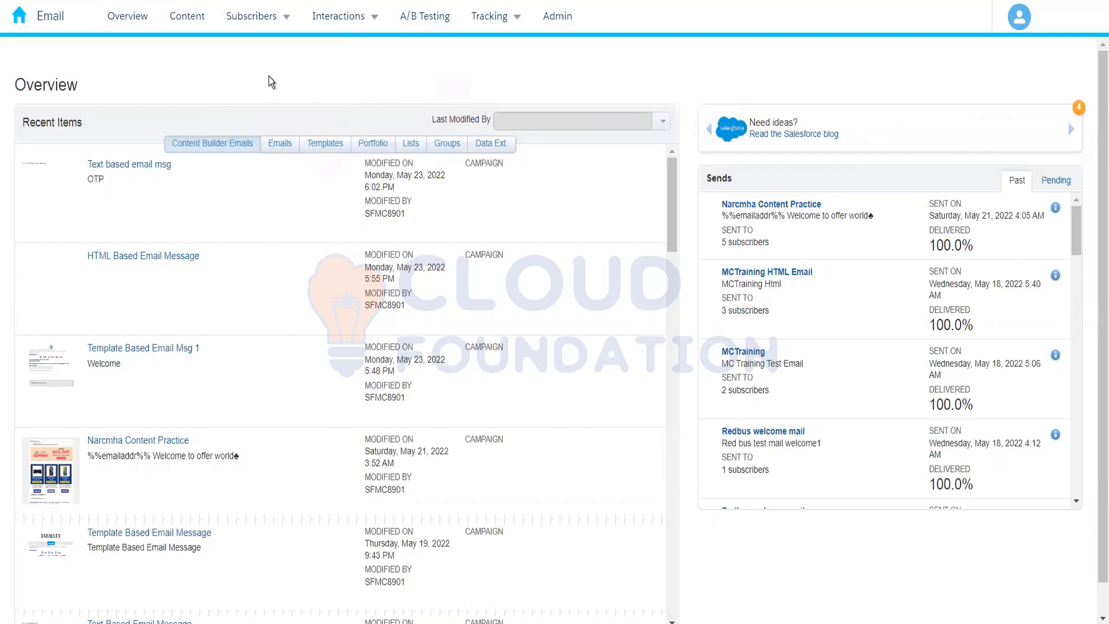
Open the Data Extensions area of the subscribers section
mouse_move(267, 22)
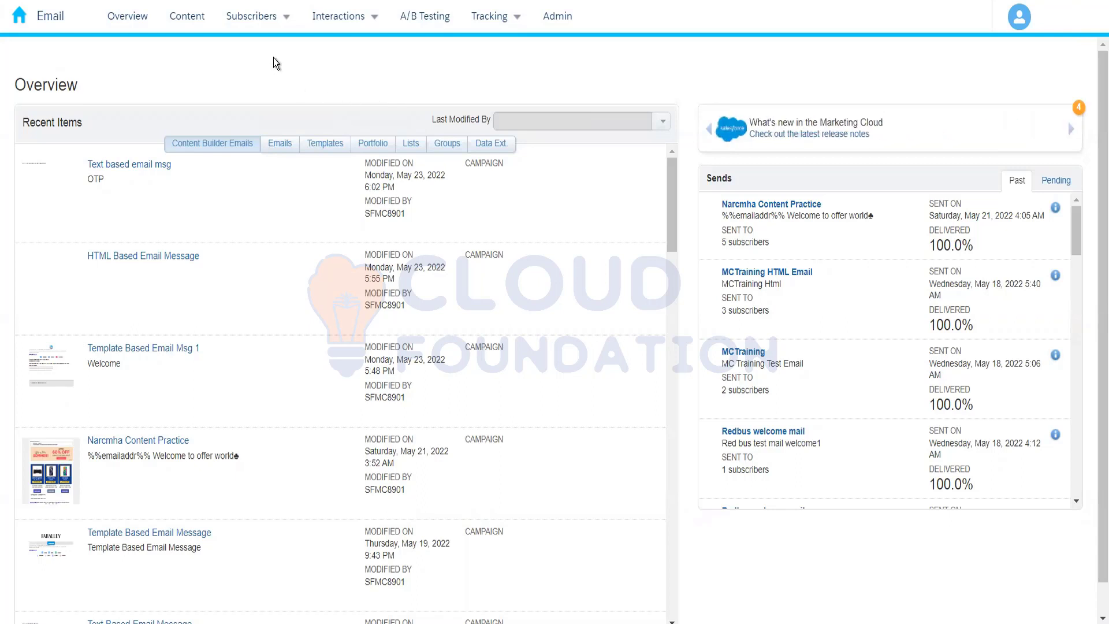
left_click(261, 18)
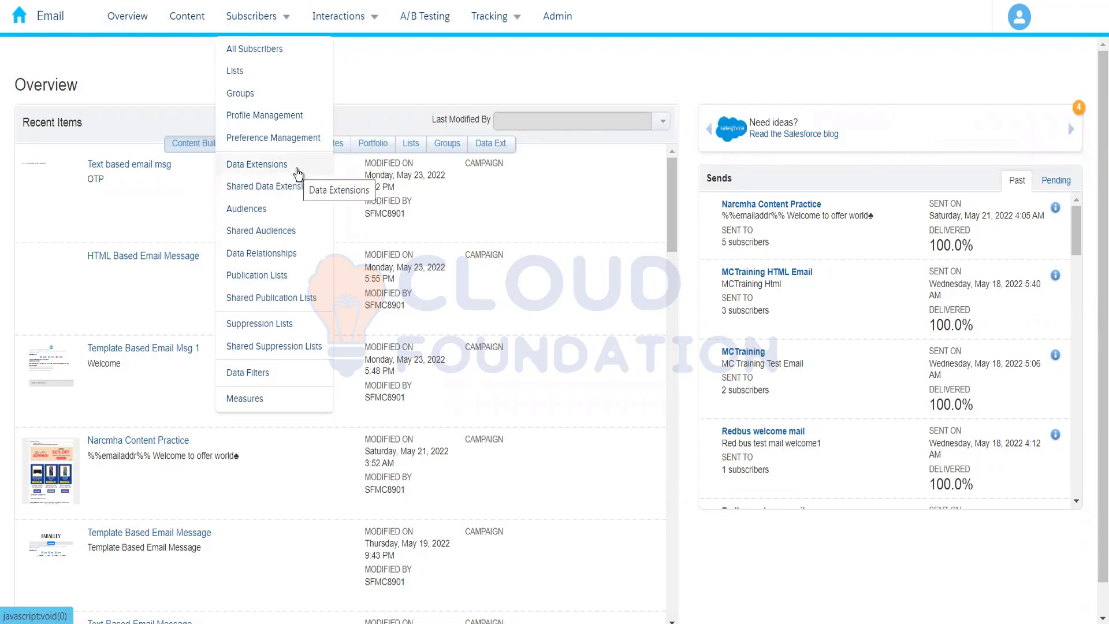
left_click(257, 174)
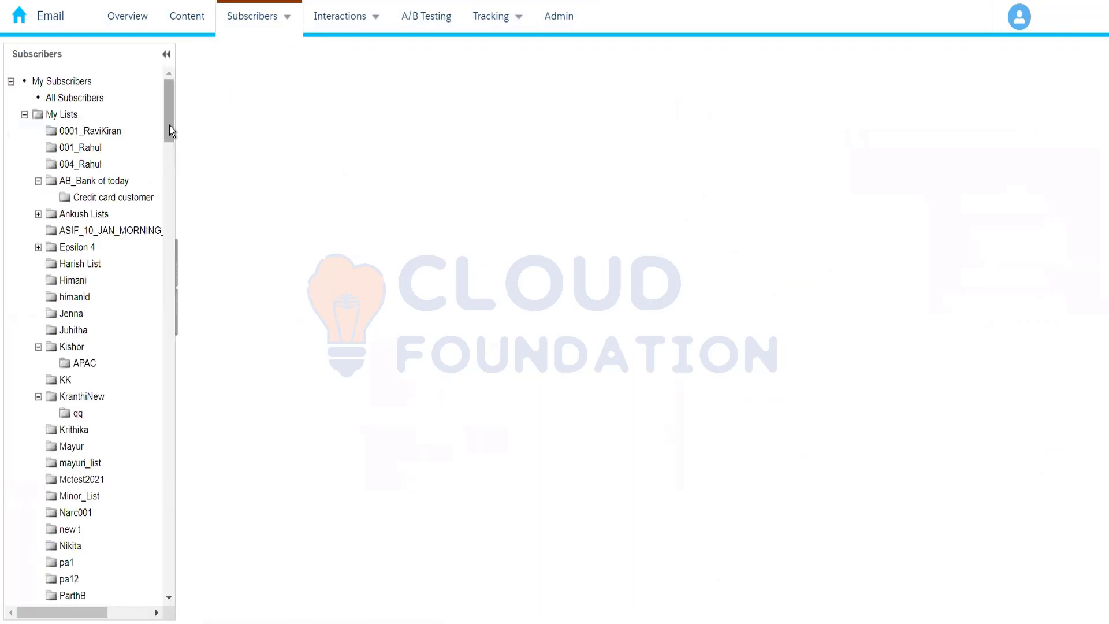
Create a new folder under Data Extensions, naming it 004_ followed by the owner's first name
left_click_drag(169, 126, 171, 261)
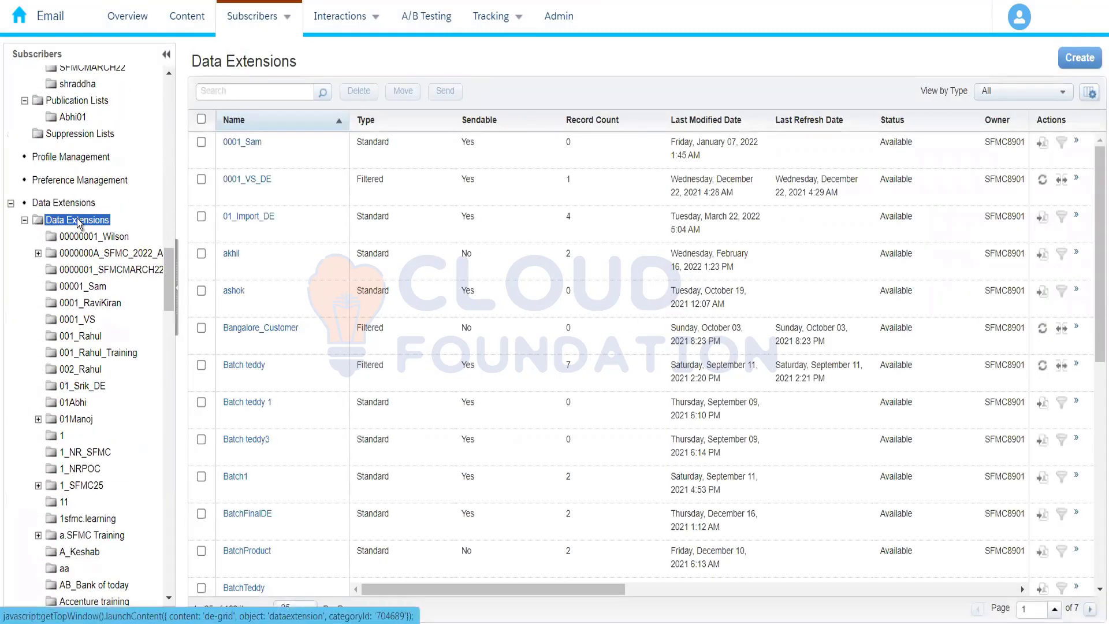
right_click(78, 223)
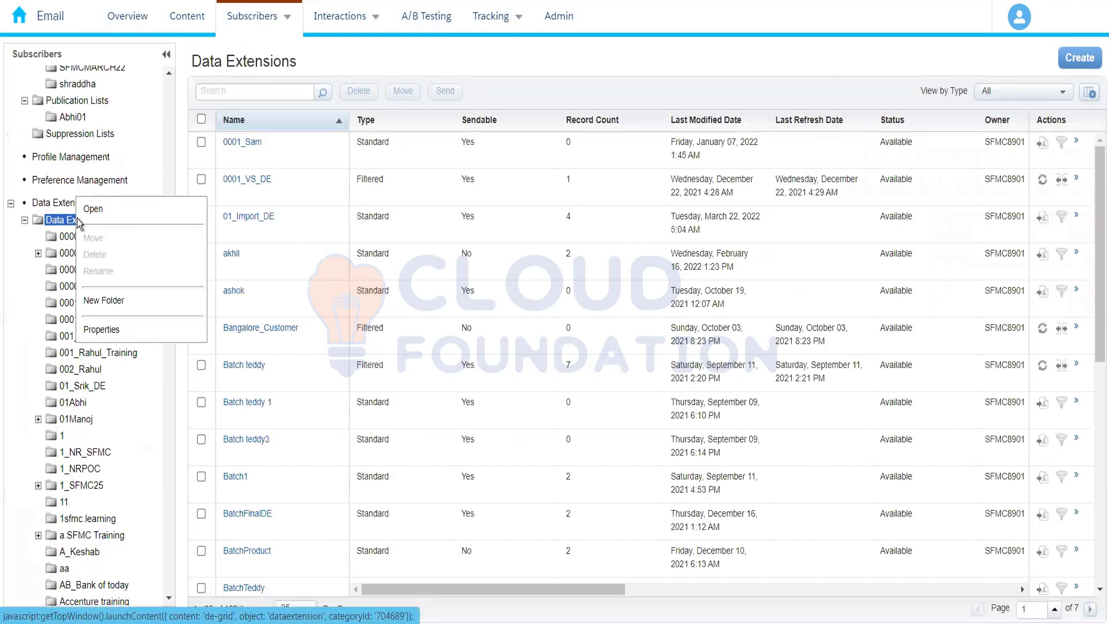
left_click(109, 299)
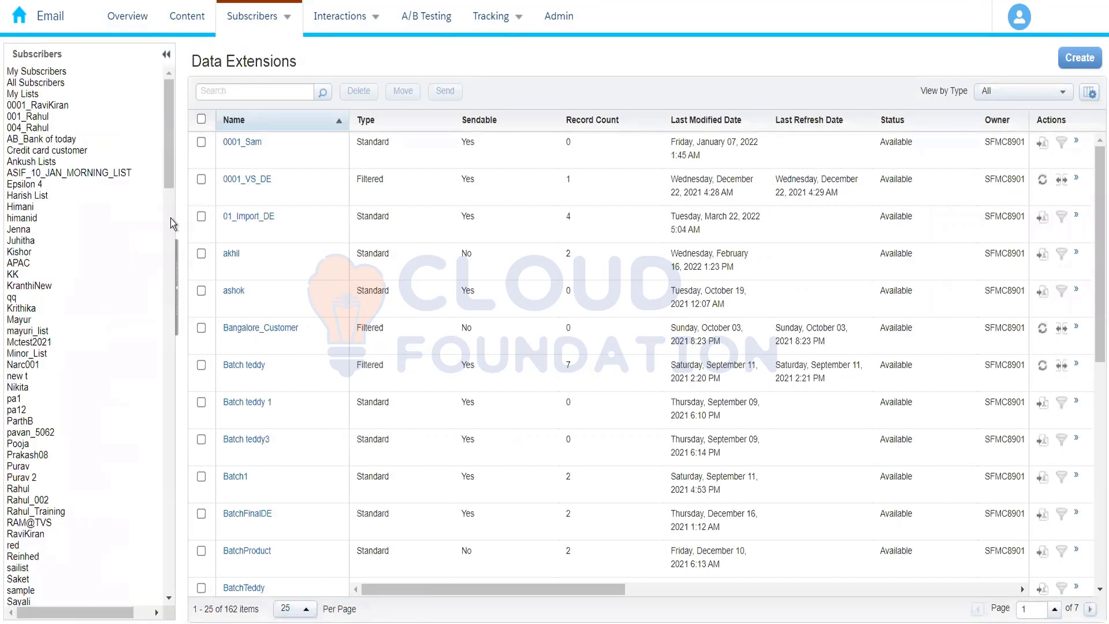
left_click_drag(169, 291, 164, 354)
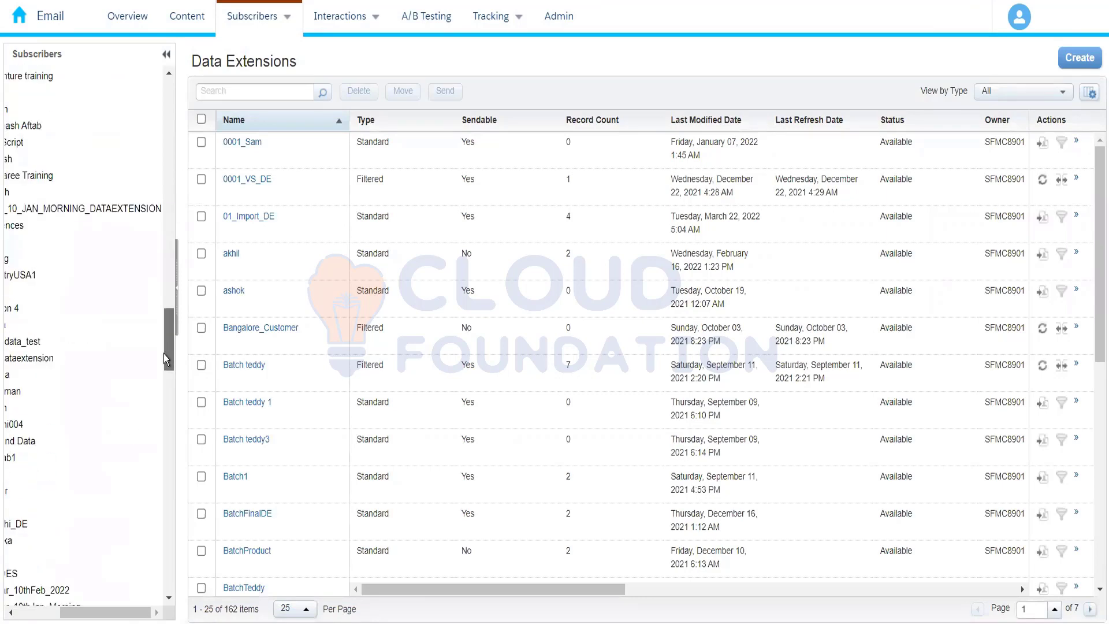
left_click_drag(120, 616, 77, 615)
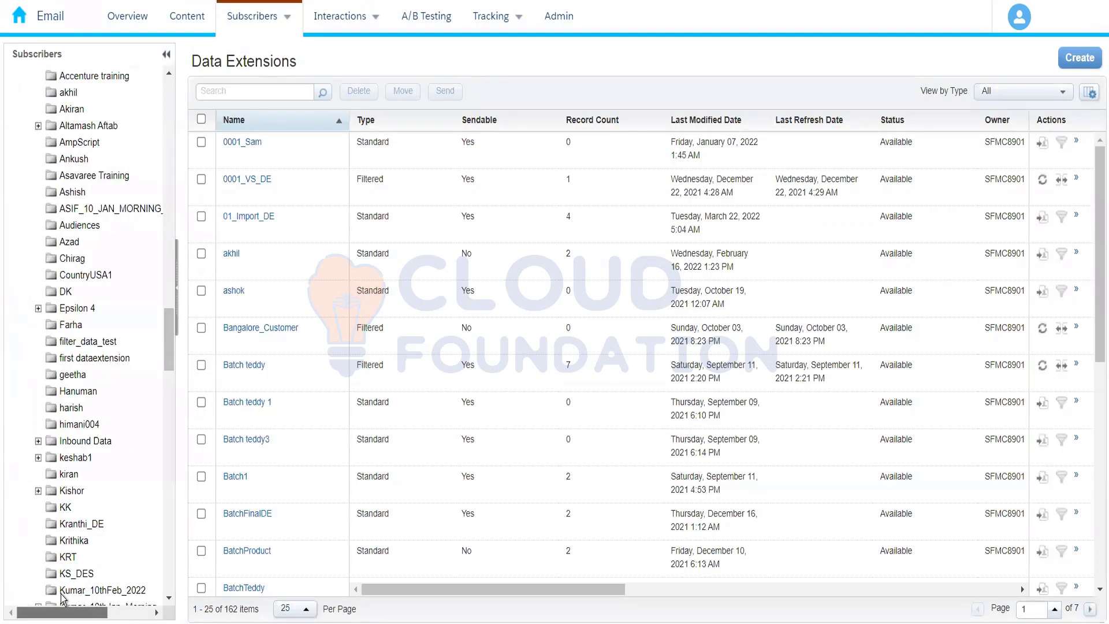
left_click_drag(167, 370, 170, 585)
type("004")
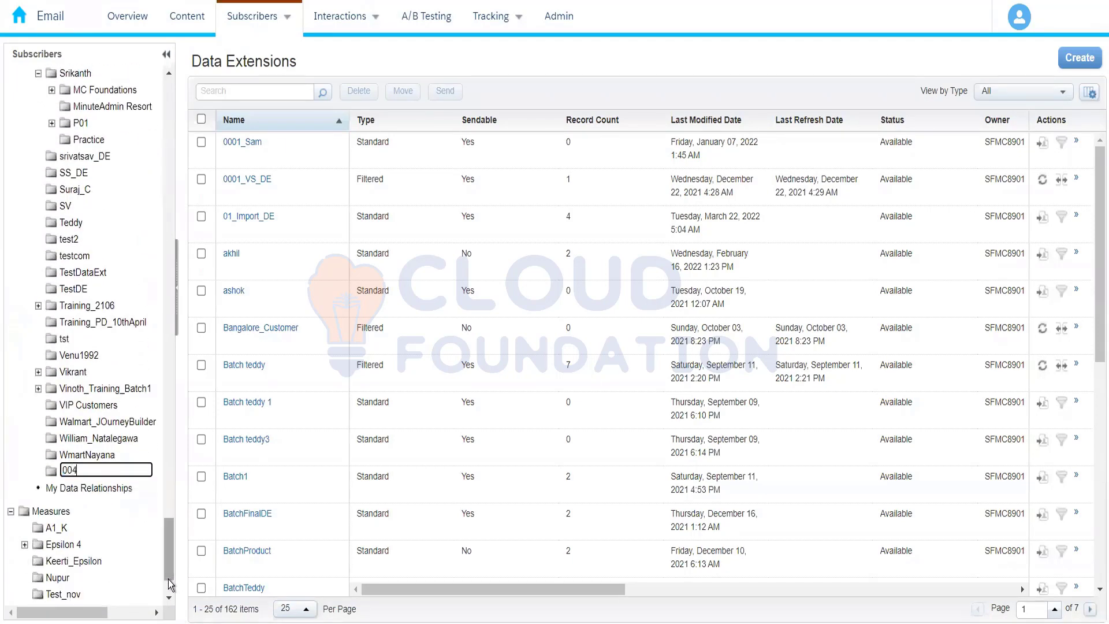
type("_Rahul")
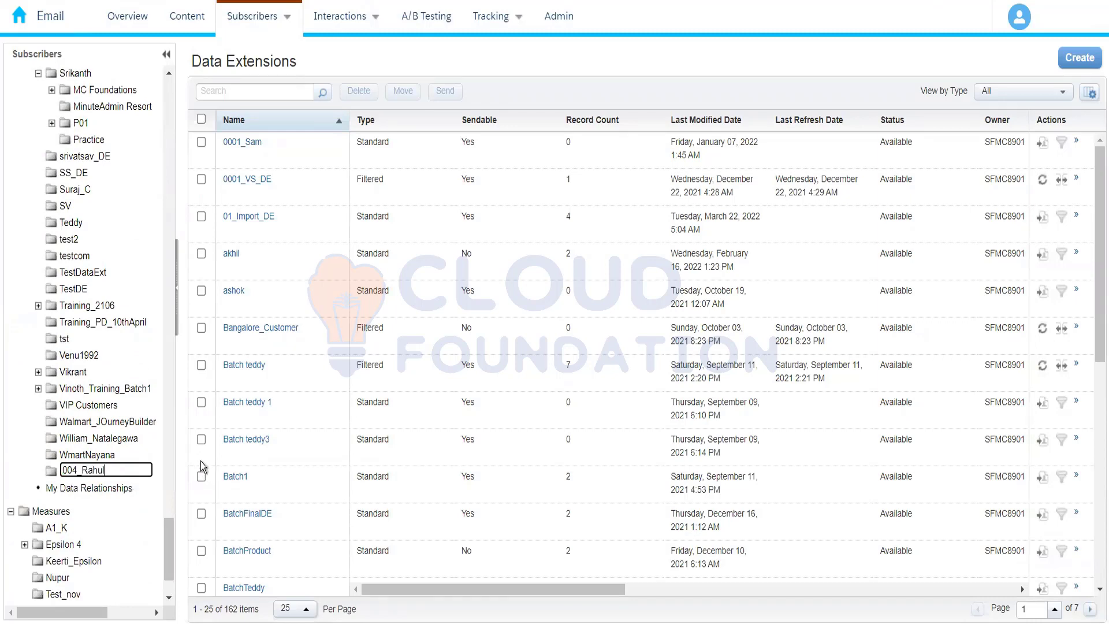
key("Return")
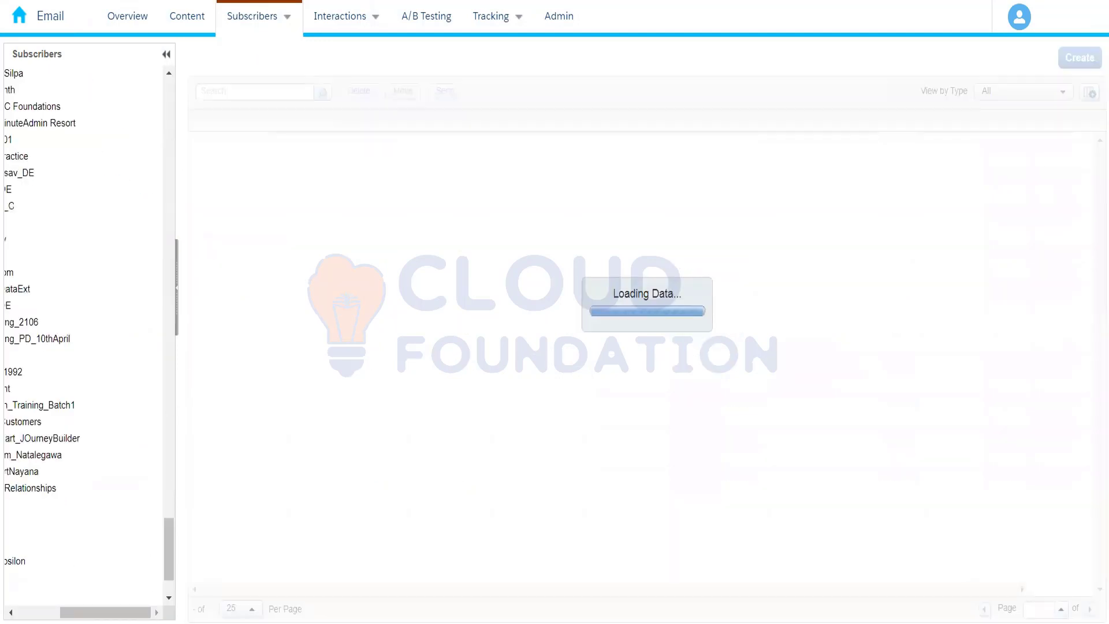
Start creating a Standard Data Extension in the newly created 004 folder
left_click_drag(118, 618, 75, 617)
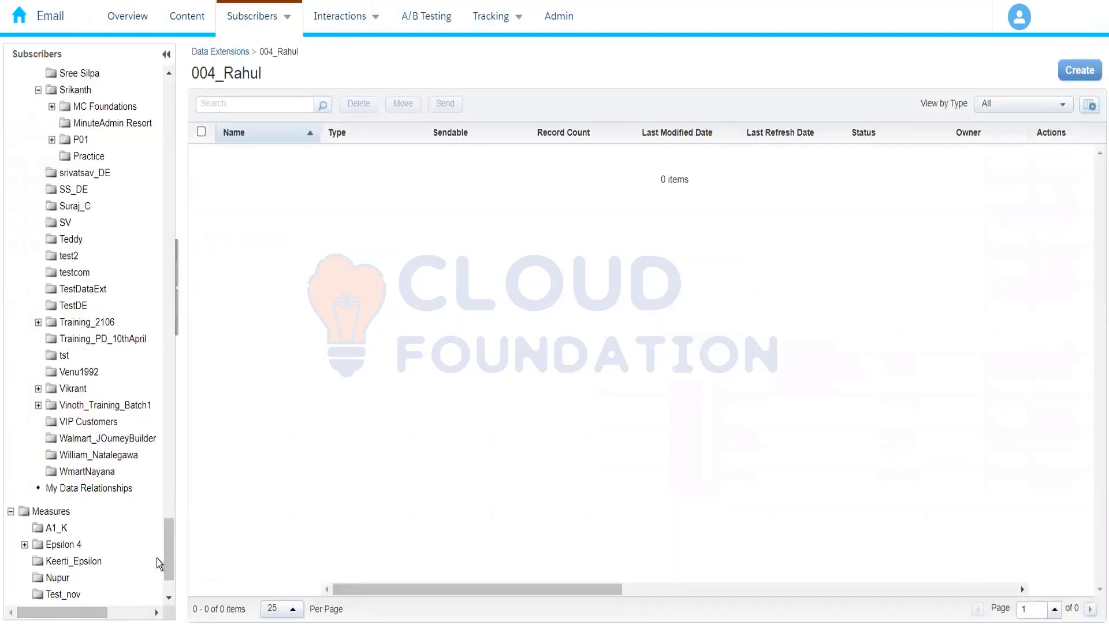
left_click(170, 439)
left_click_drag(183, 257, 177, 288)
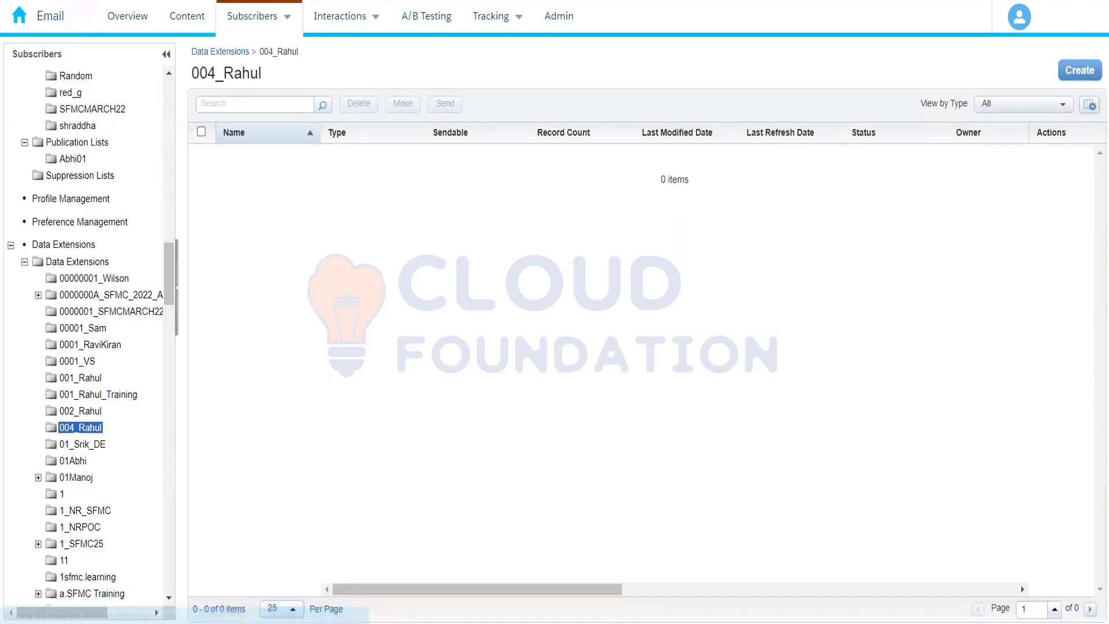
left_click(1076, 72)
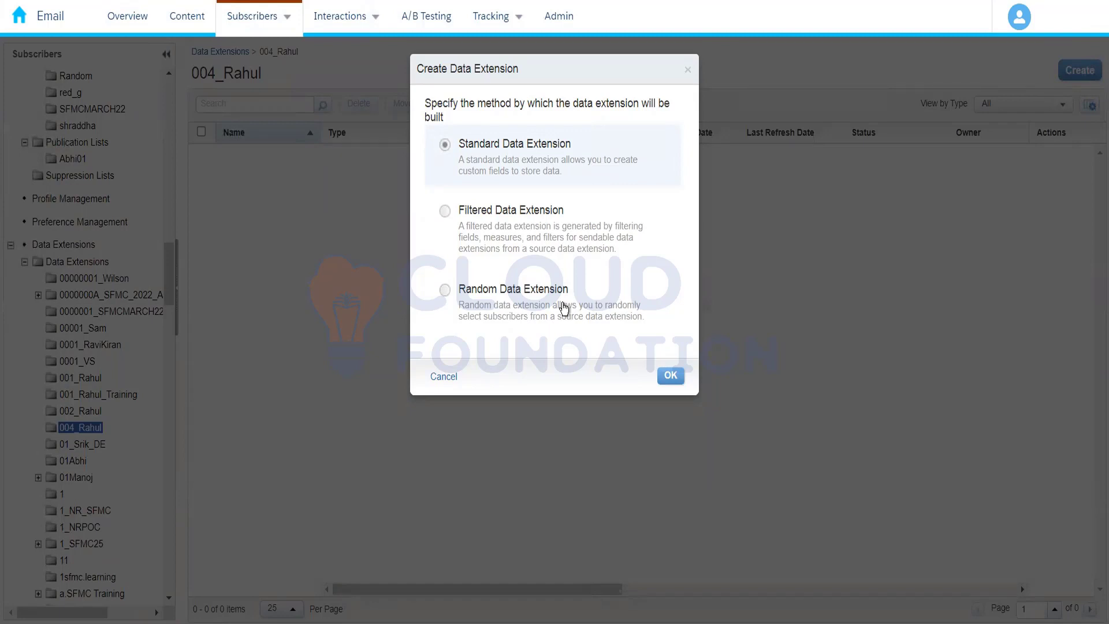
left_click(670, 376)
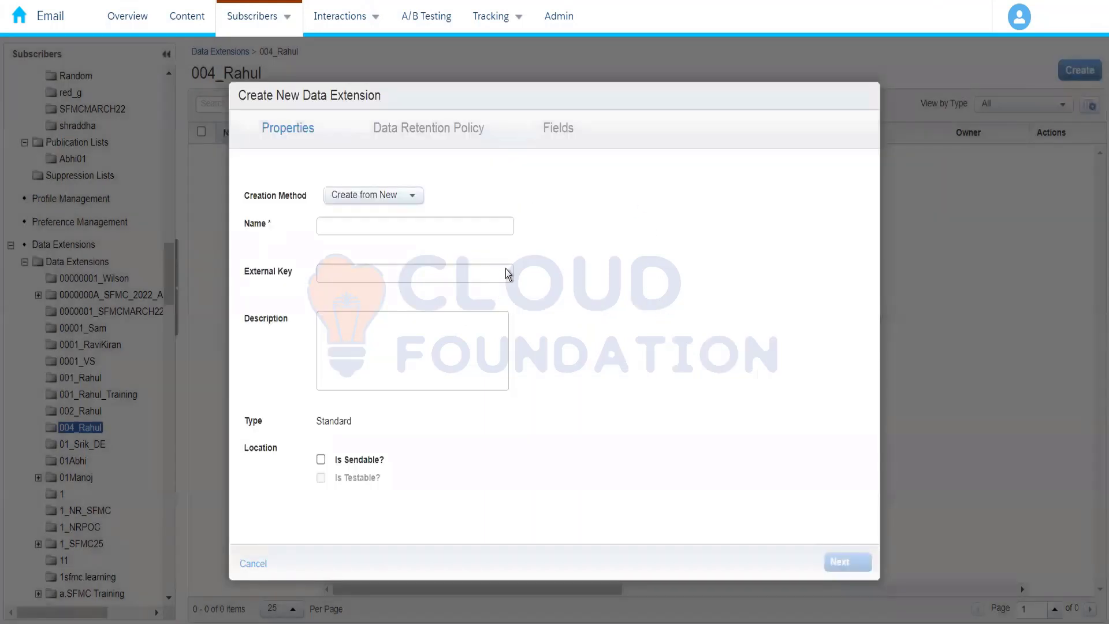
Review the creation methods and keep Create from New for the data extension
left_click(392, 196)
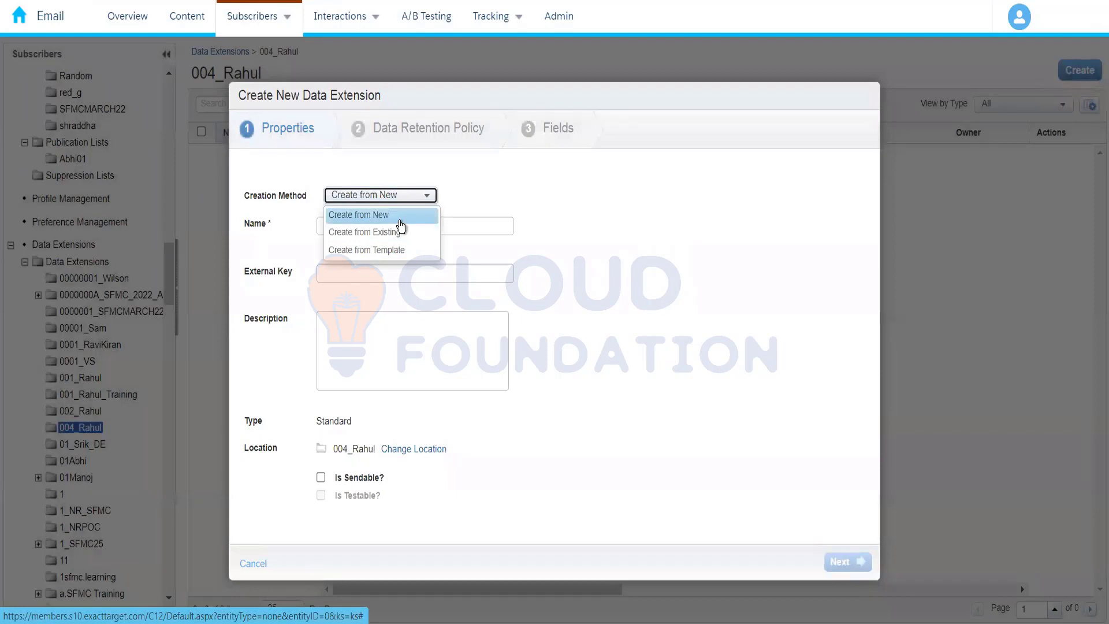
left_click(403, 215)
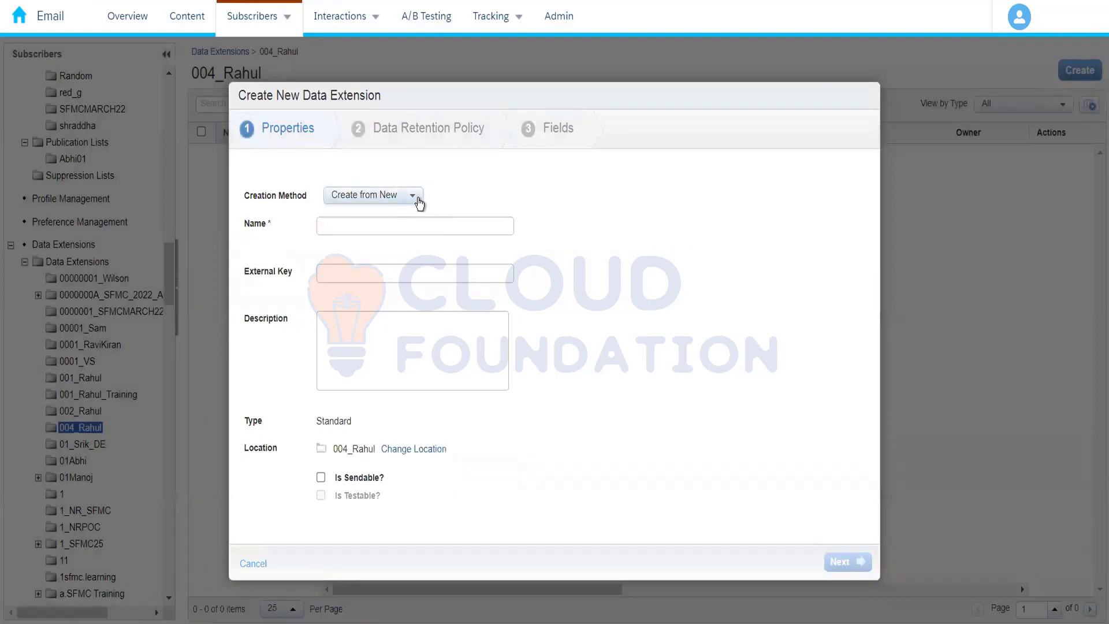
left_click(383, 201)
left_click(487, 177)
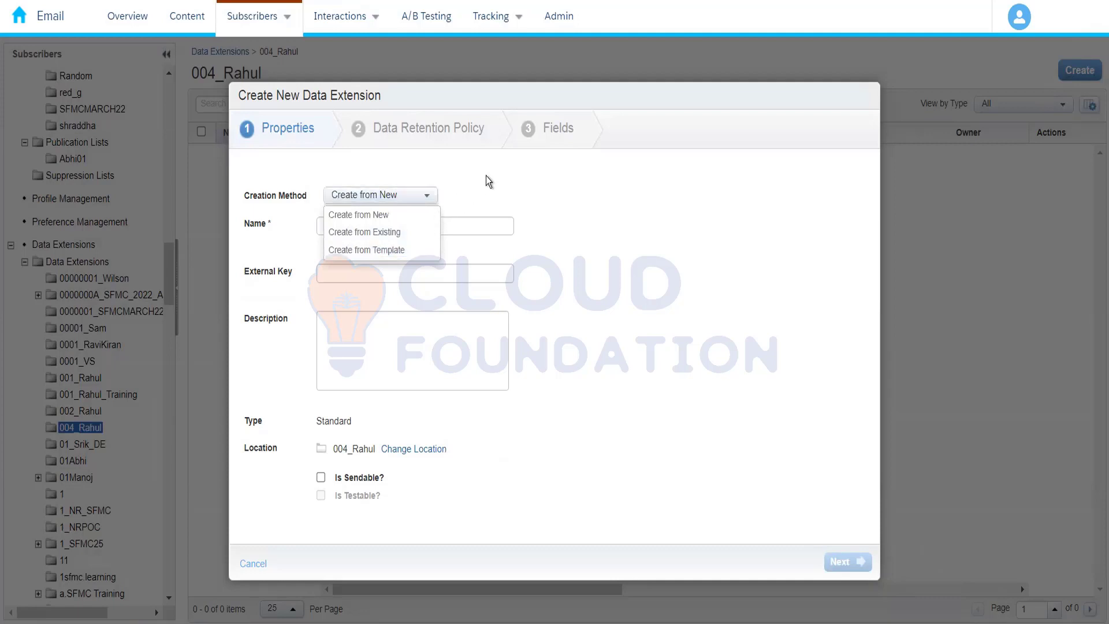
Name the data extension Amazon_Customers
left_click(362, 230)
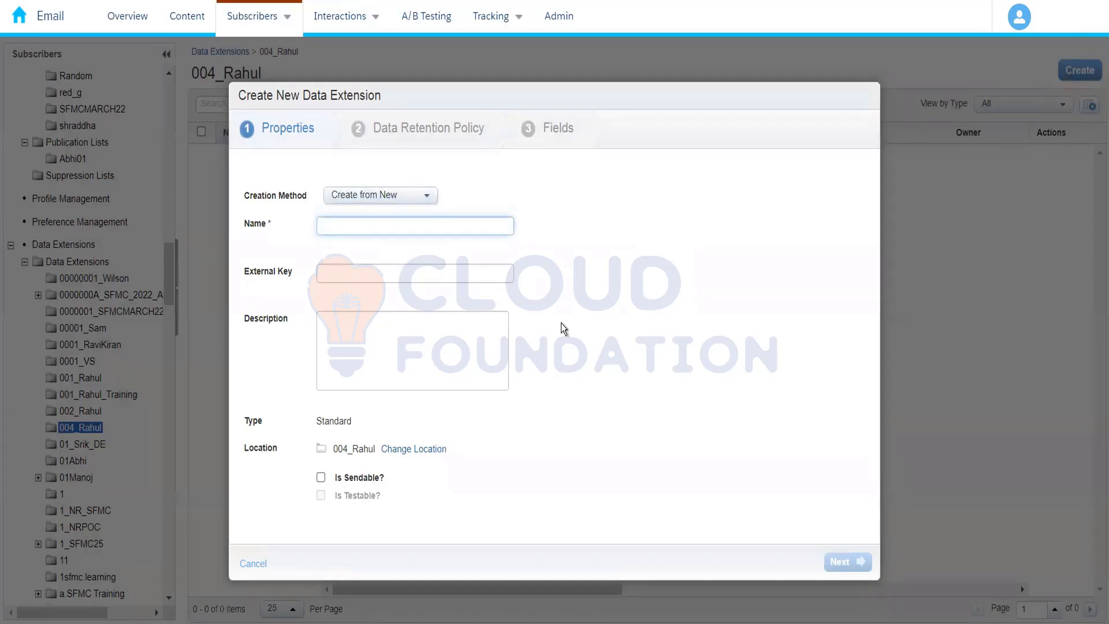
type("Amazon")
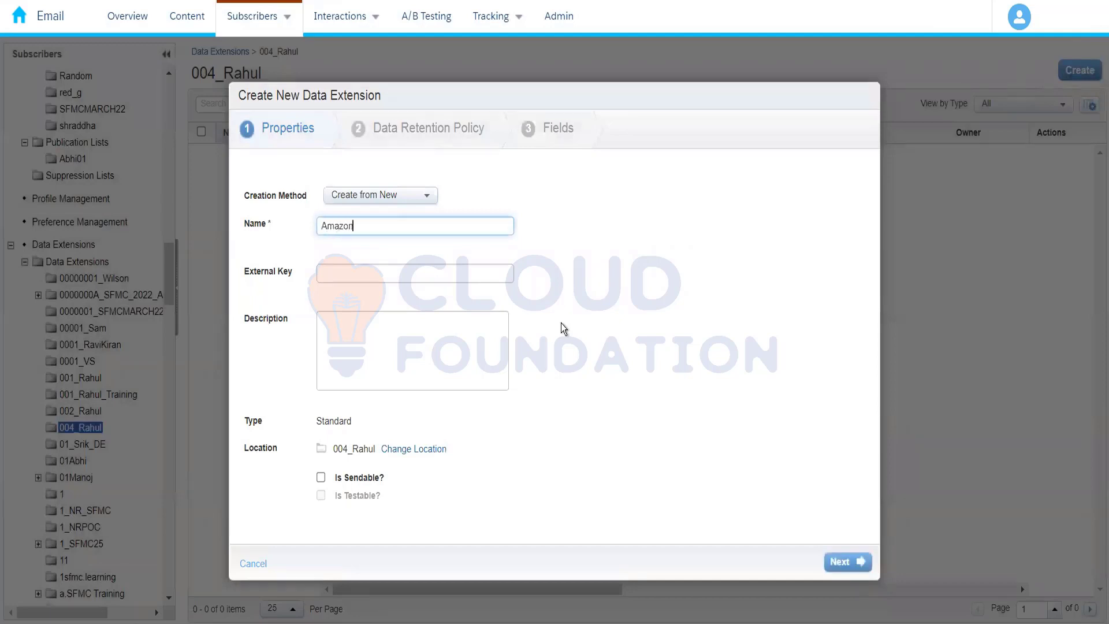
type("_Customers")
left_click(584, 283)
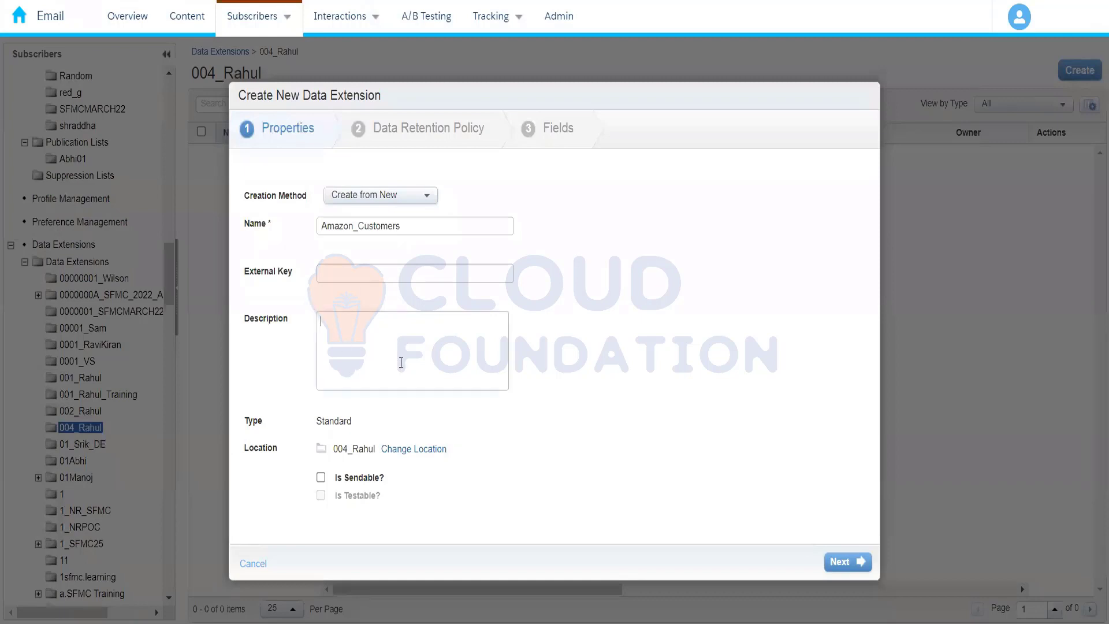
Enter the description "This data extension stores personal information of customers" and proceed to the data retention policy
type("T")
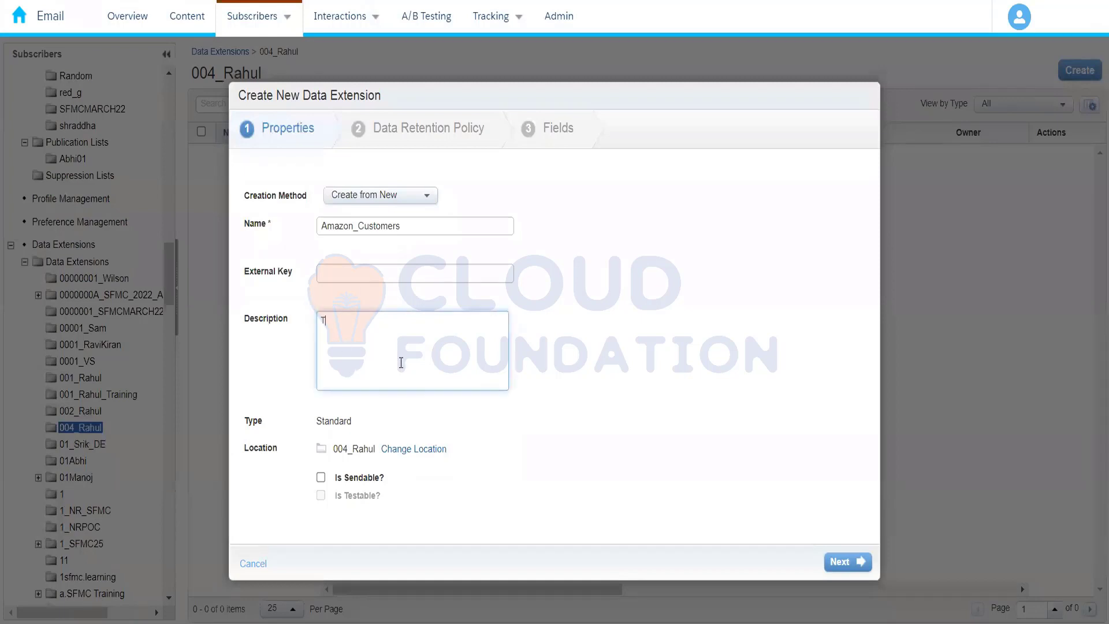
type("his data extension")
type("stores per")
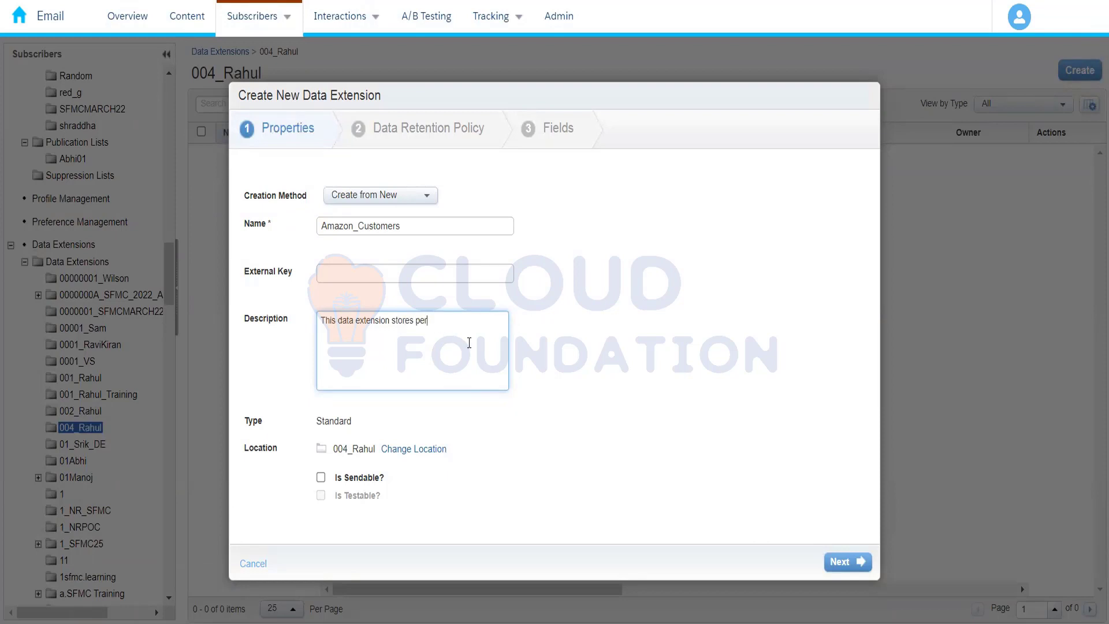
type("sonal ")
type("information")
type("about")
key("BackSpace")
key("BackSpace")
key("BackSpace")
key("BackSpace")
key("BackSpace")
type("of customer")
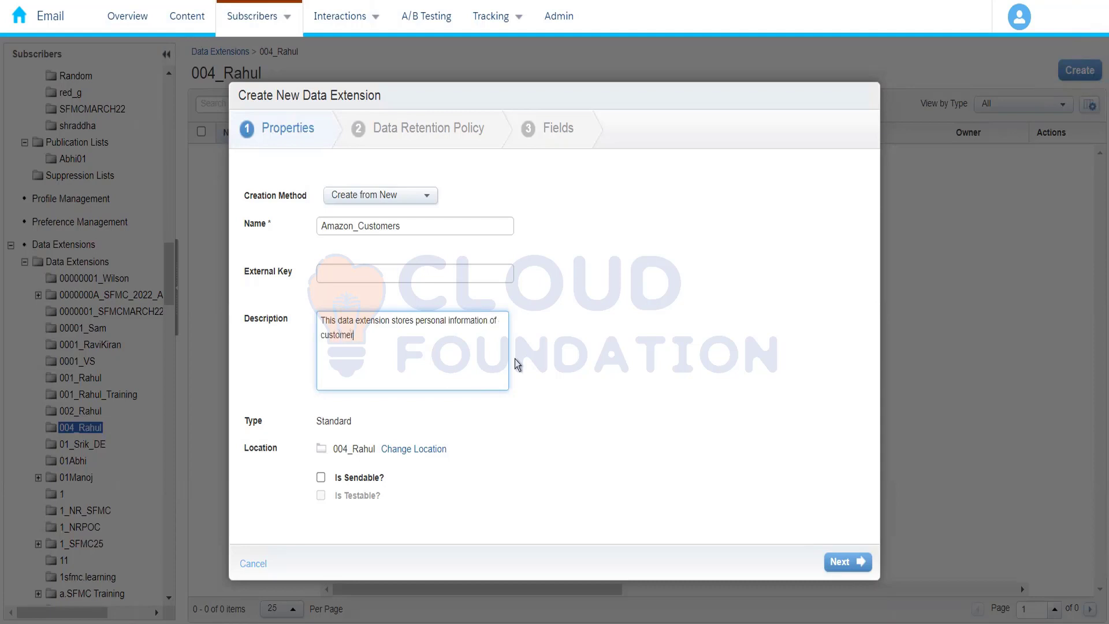
type("s")
left_click(404, 416)
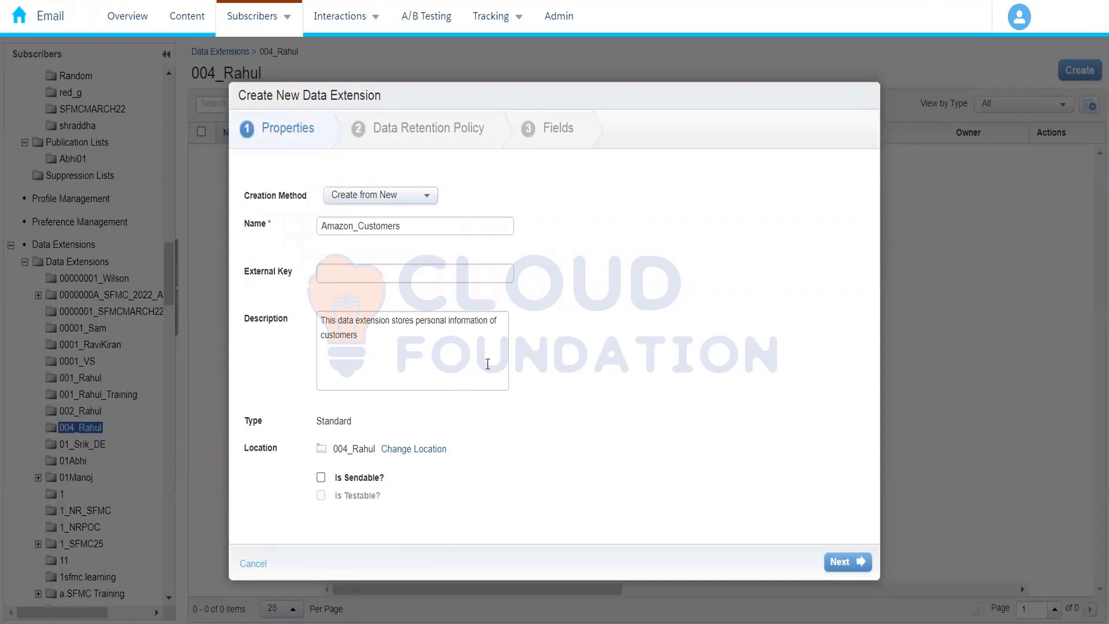
left_click(841, 557)
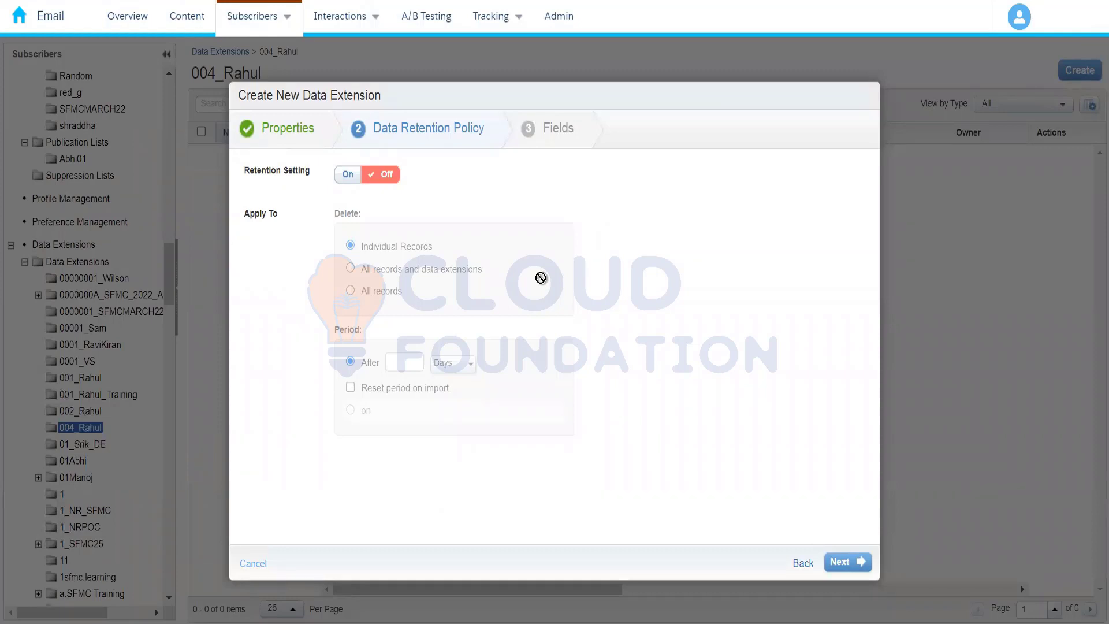
Turn on data retention and set the deletion period to 1 day
left_click(349, 176)
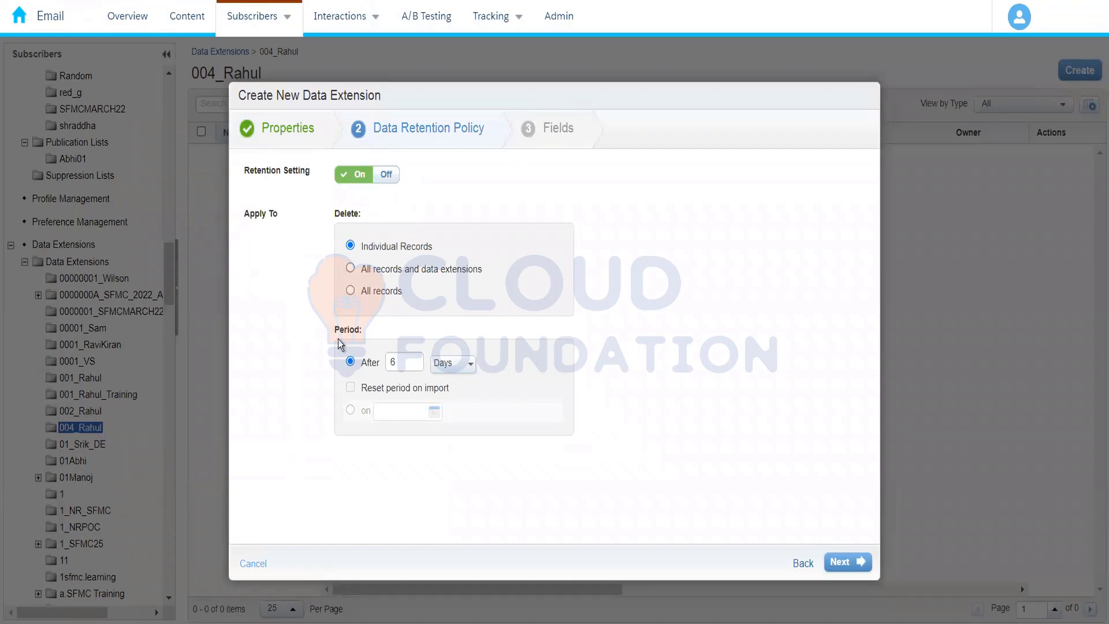
left_click(471, 364)
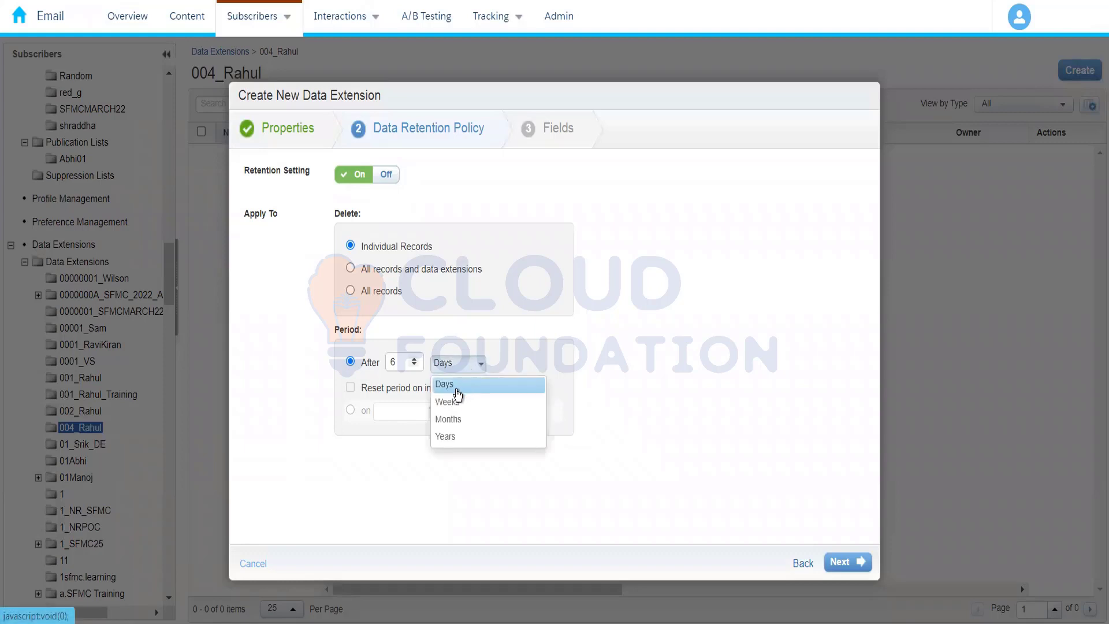
left_click(407, 369)
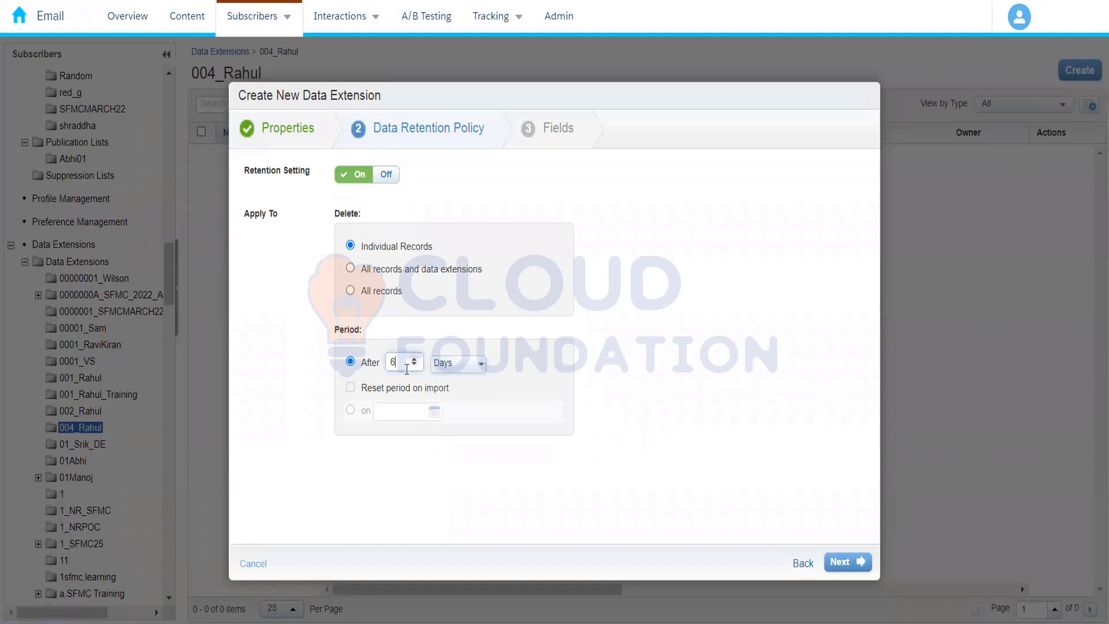
key("BackSpace")
type("1")
Try the deletion scopes for all records, set the period to 3 months, and return the scope to Individual Records
left_click(392, 271)
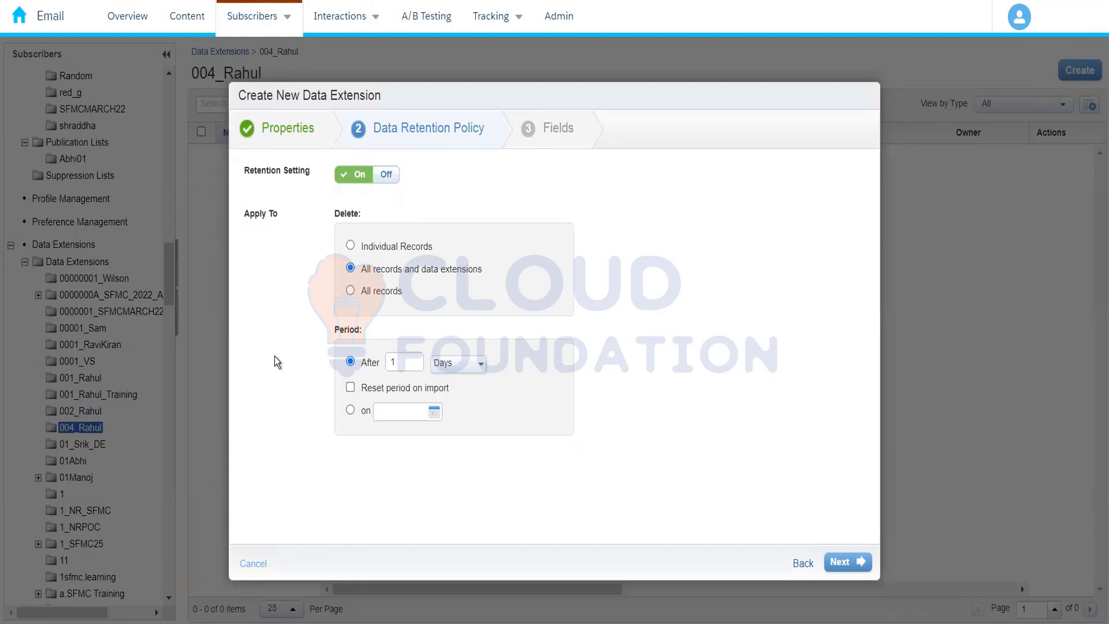
left_click(365, 296)
left_click(465, 368)
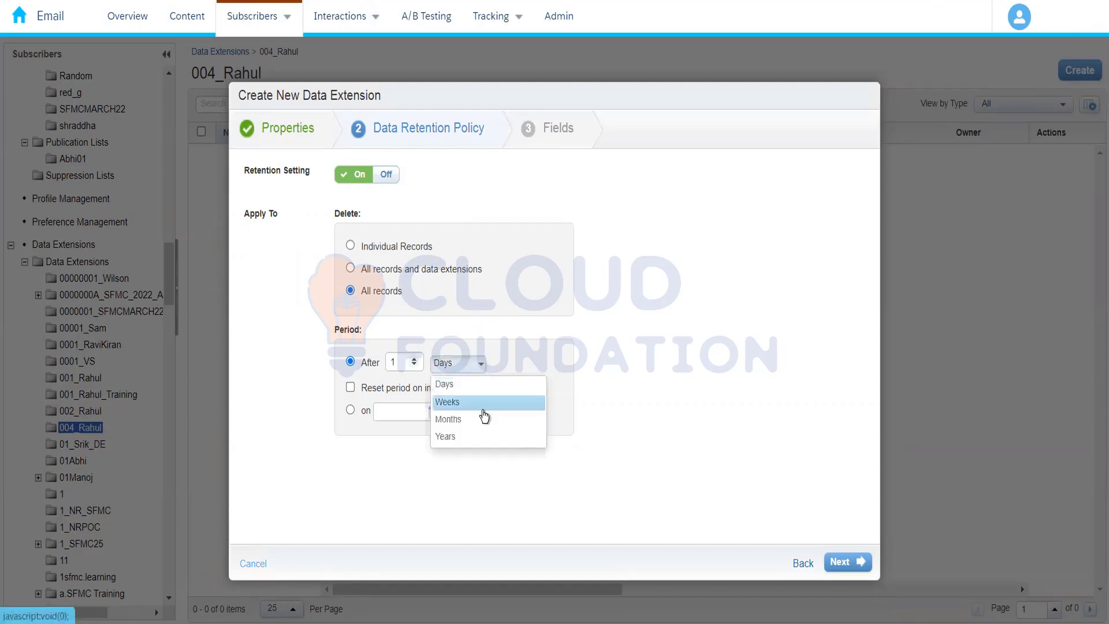
left_click(450, 420)
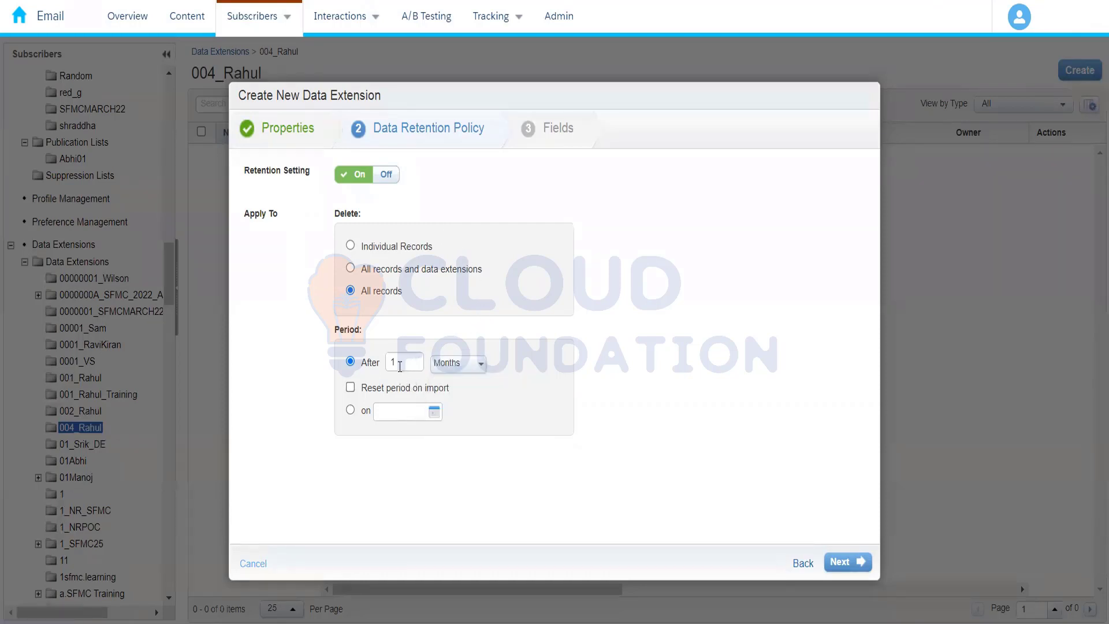
left_click(399, 366)
key("BackSpace")
type("3")
left_click(395, 245)
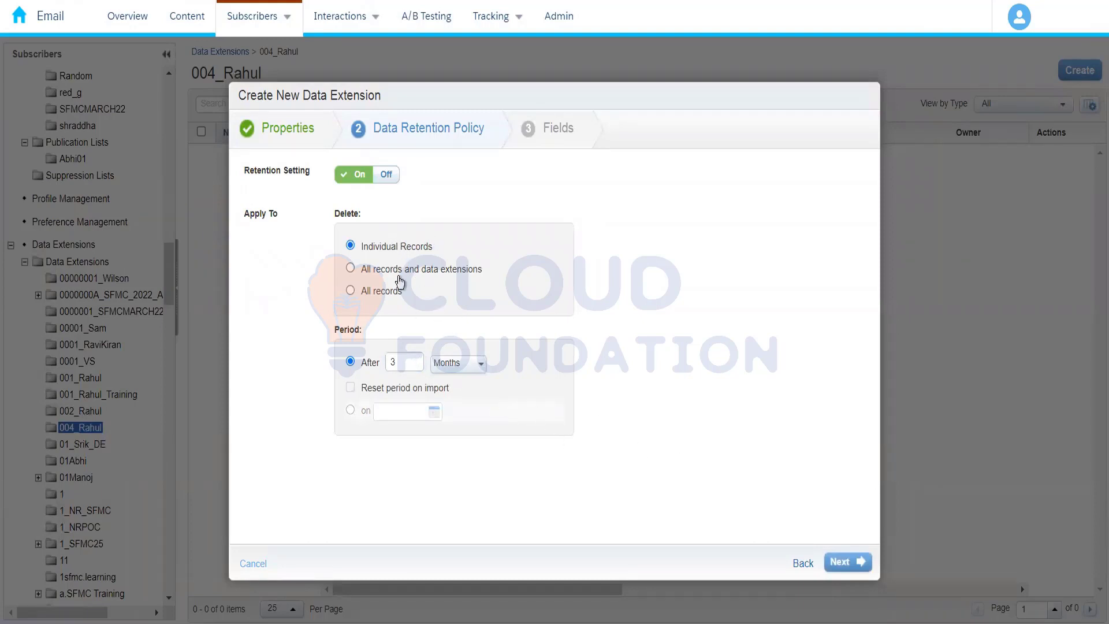
Turn data retention off and proceed to defining the data extension's fields
left_click(387, 179)
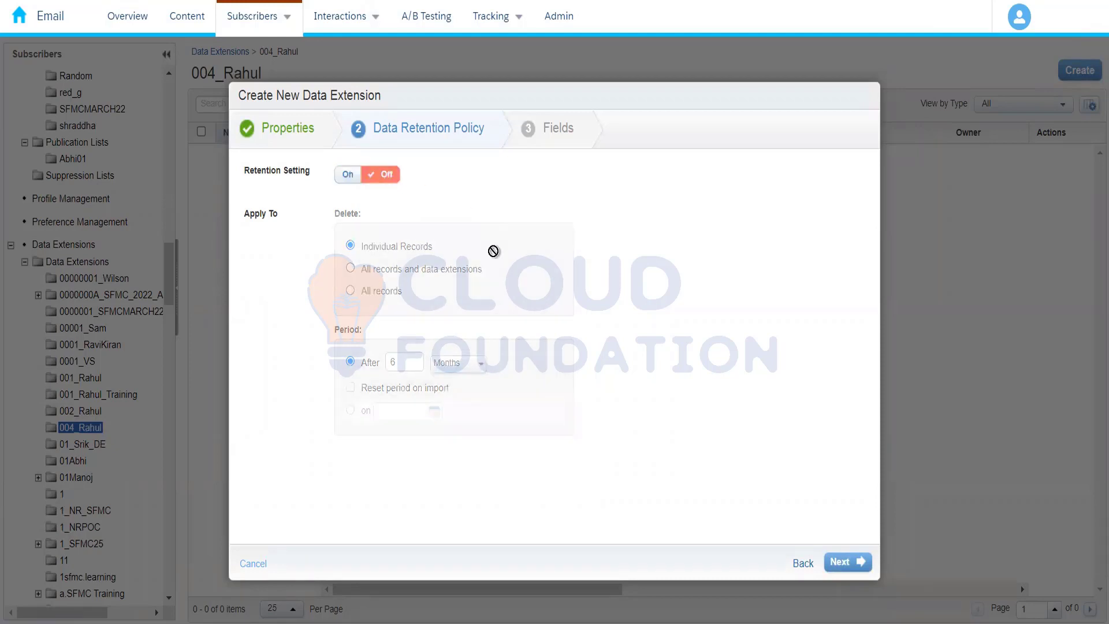
left_click(845, 562)
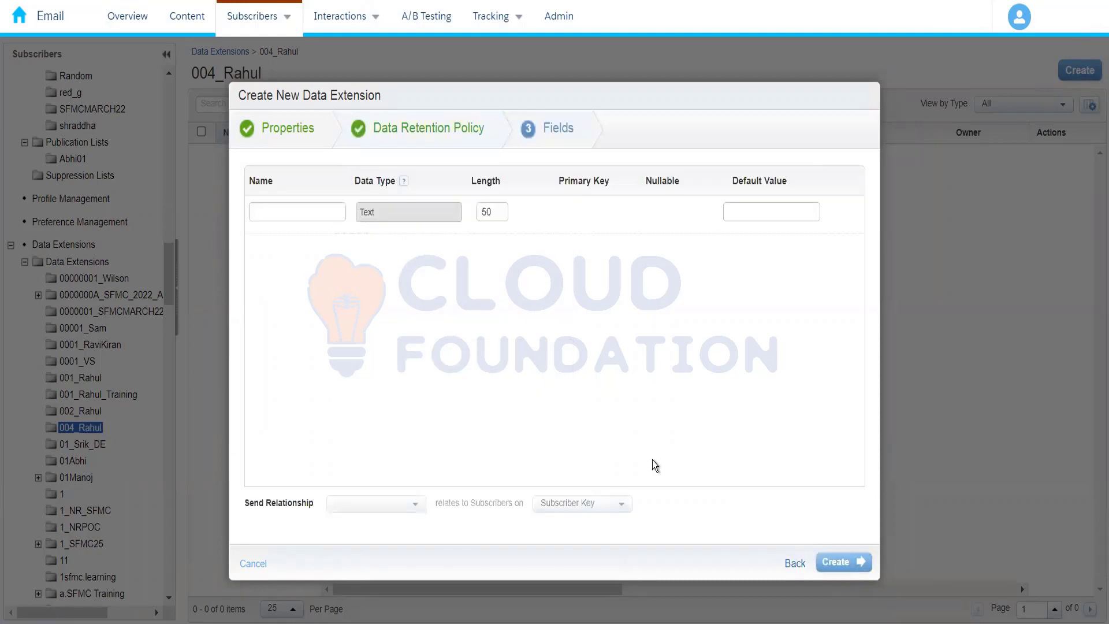
Add the first two fields to the data extension, named FirstName and LastName
left_click(299, 214)
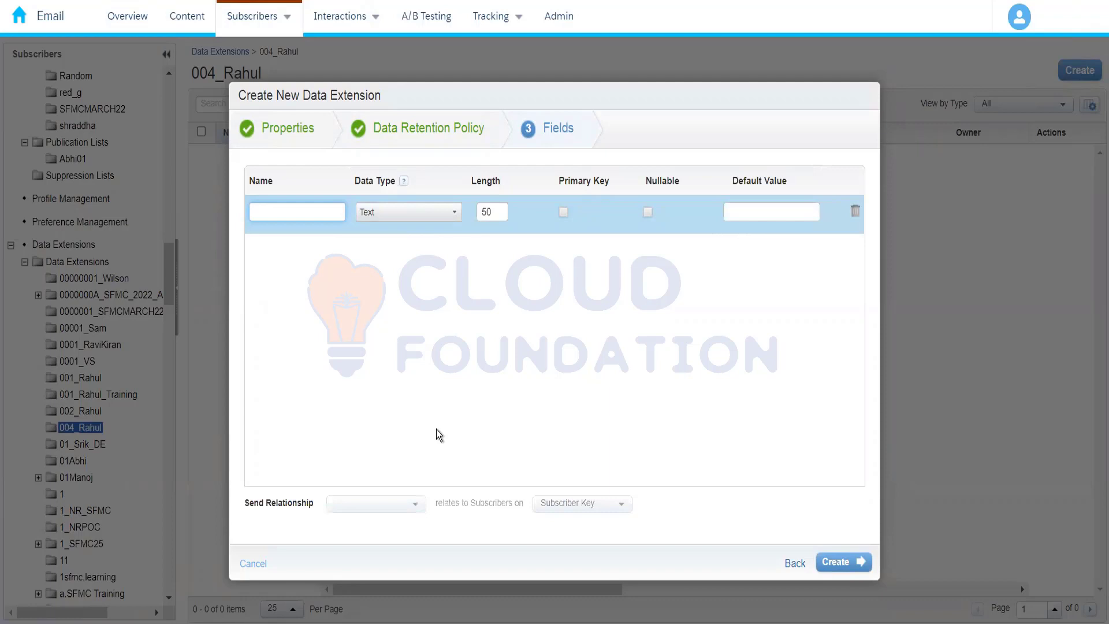
type("First")
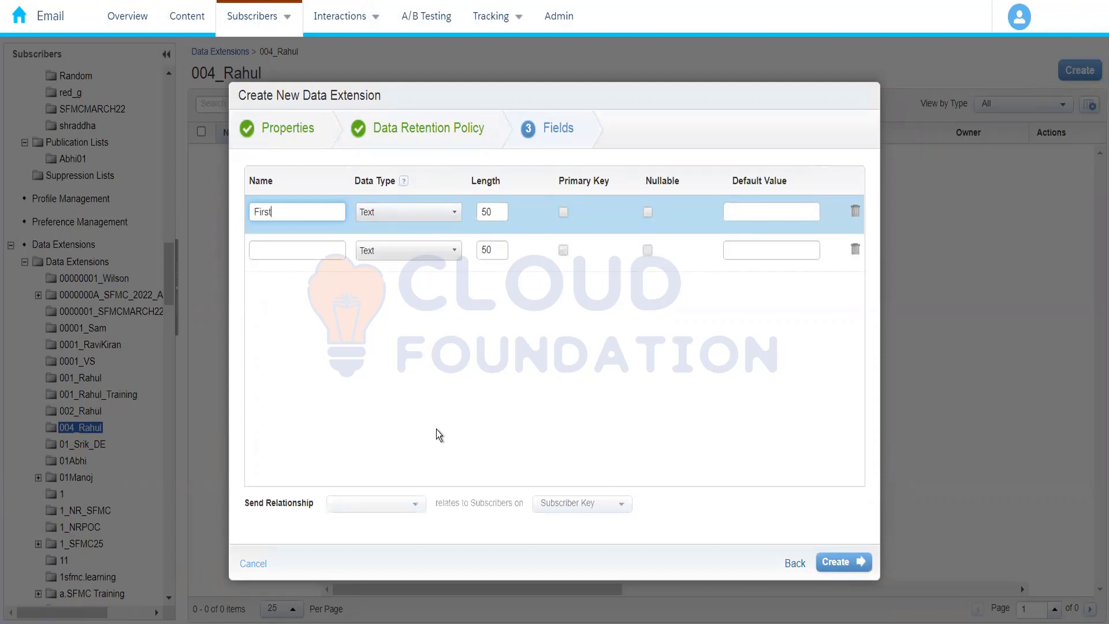
type("Name")
left_click(308, 251)
type("LastN")
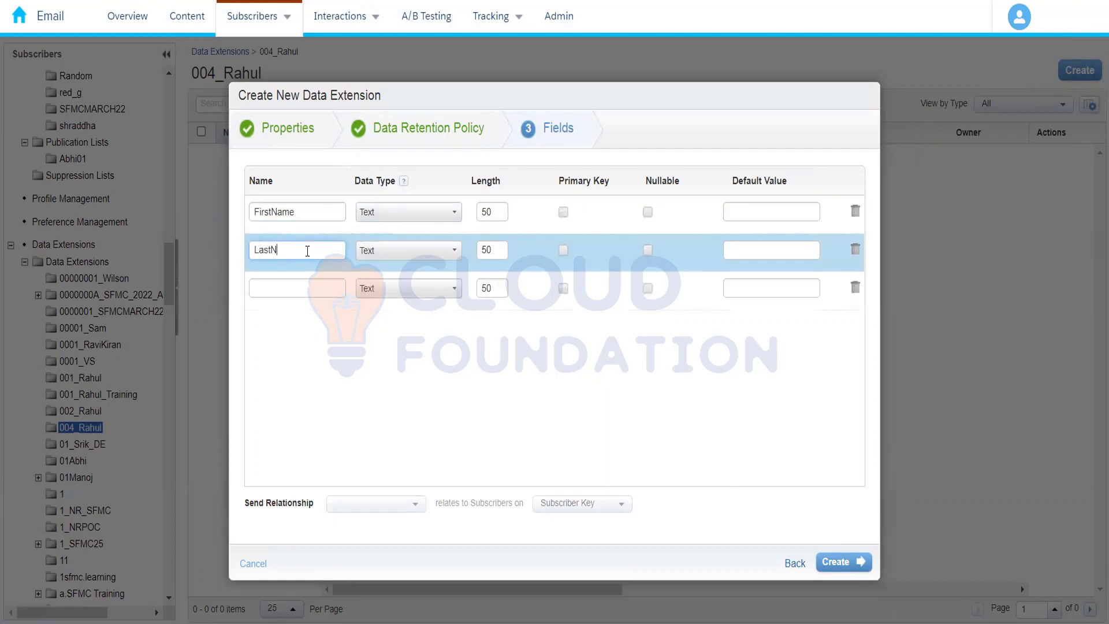
type("ame")
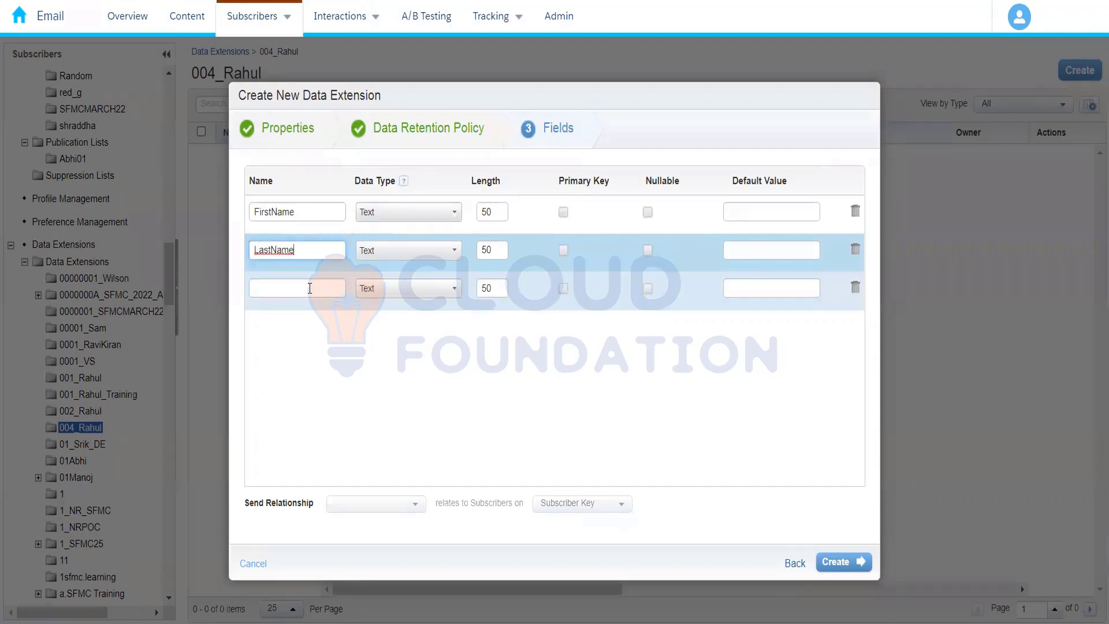
Add the fields EmailAddress and PhoneNumber below LastName
left_click(310, 289)
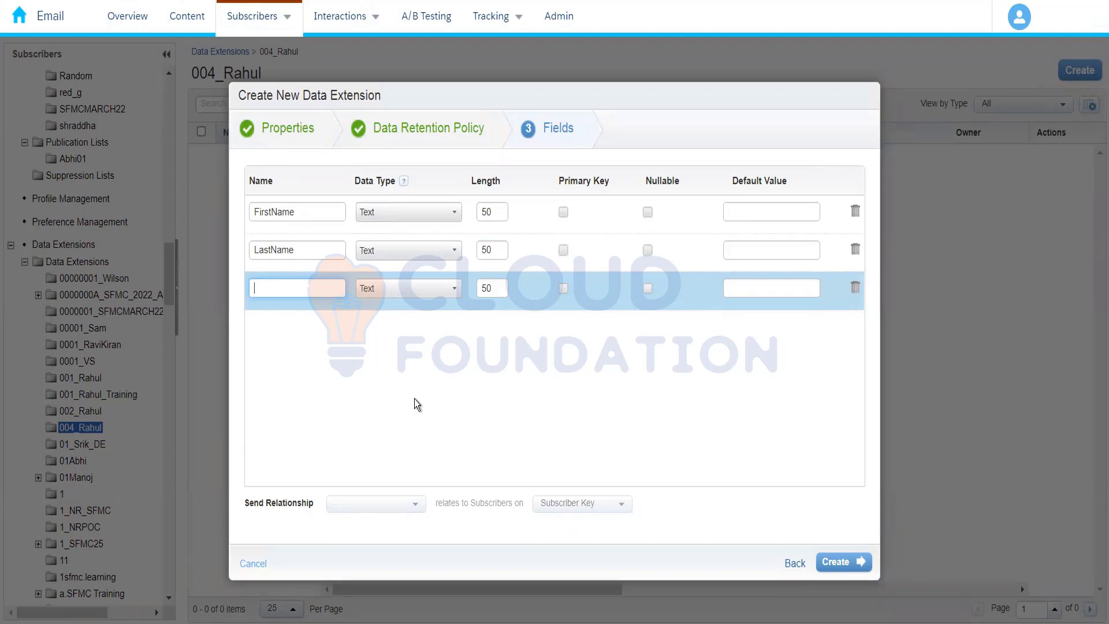
type("E")
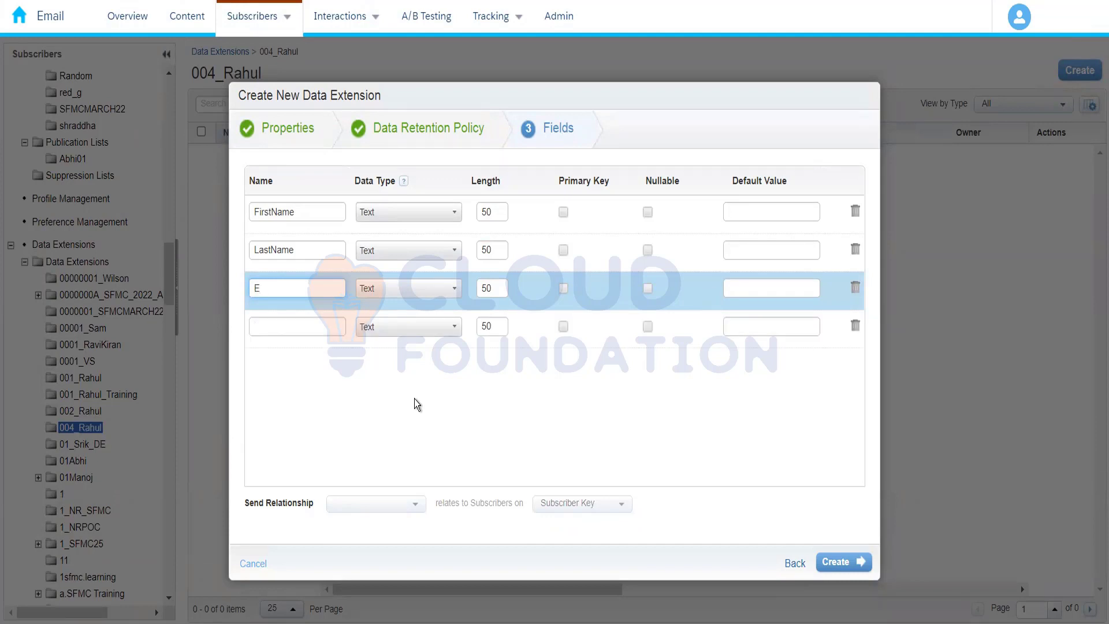
type("mailAddress")
left_click(293, 325)
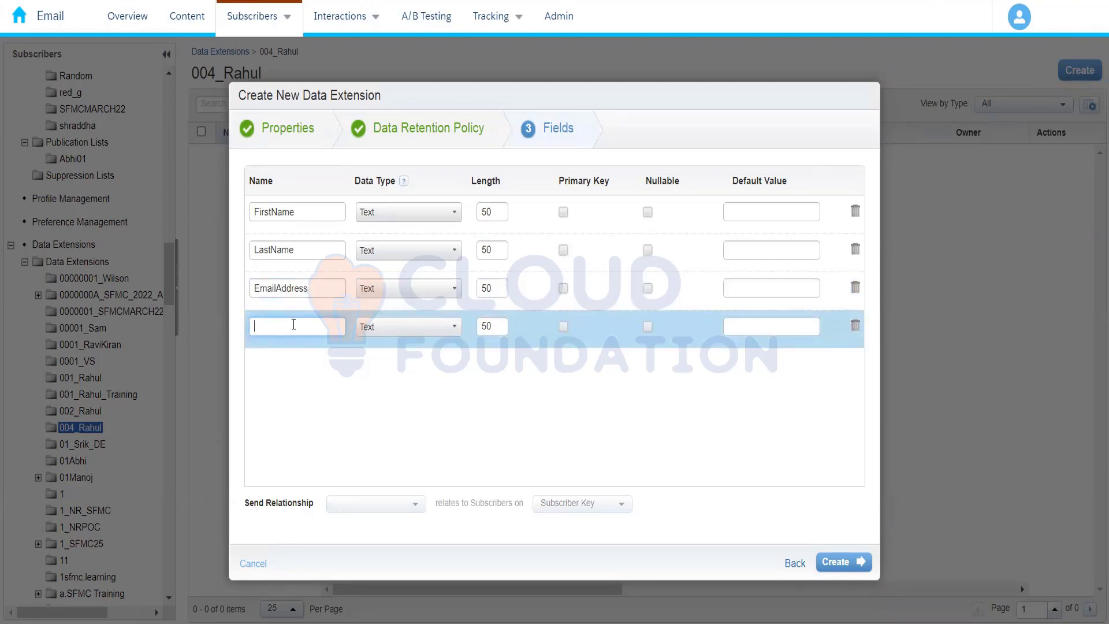
type("PhoneN")
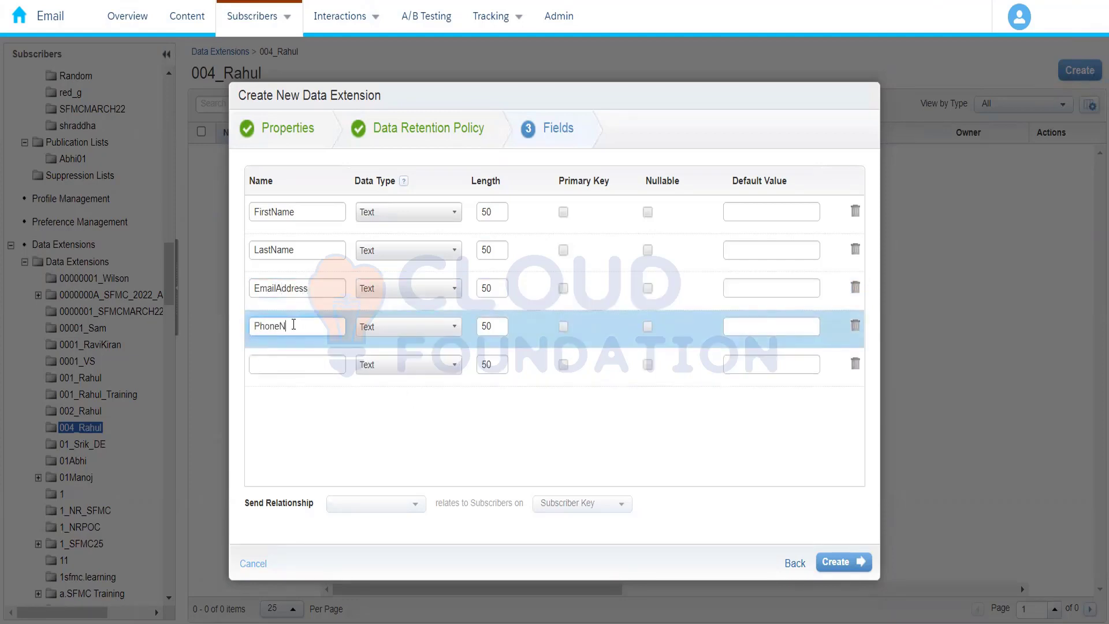
type("umber")
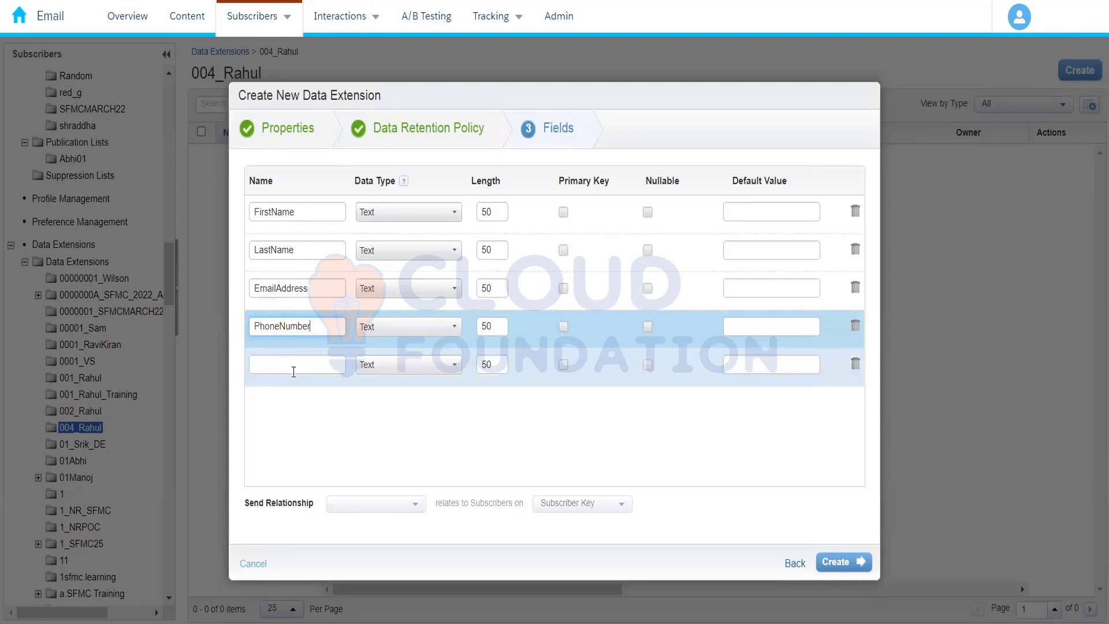
Add the fields State and City, in that order, below PhoneNumber
left_click(294, 369)
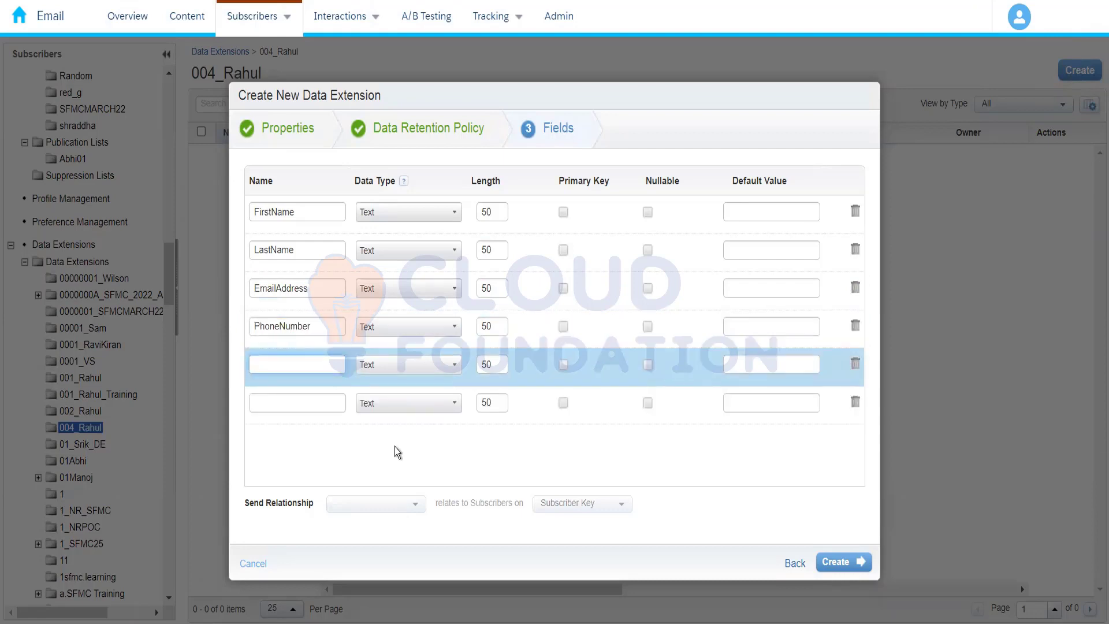
type("City")
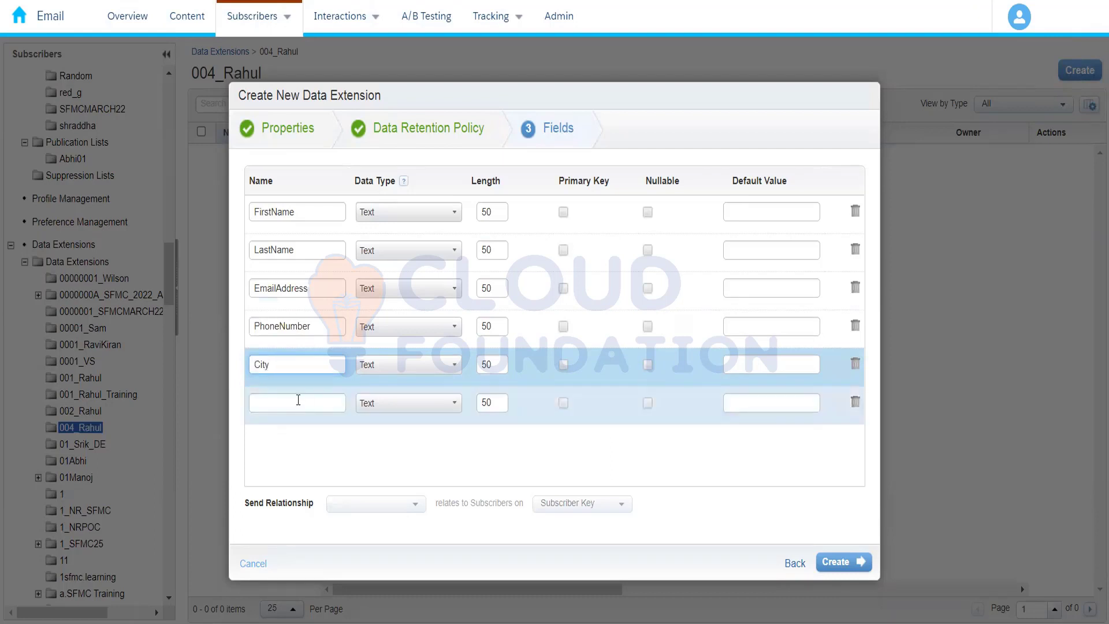
left_click(298, 400)
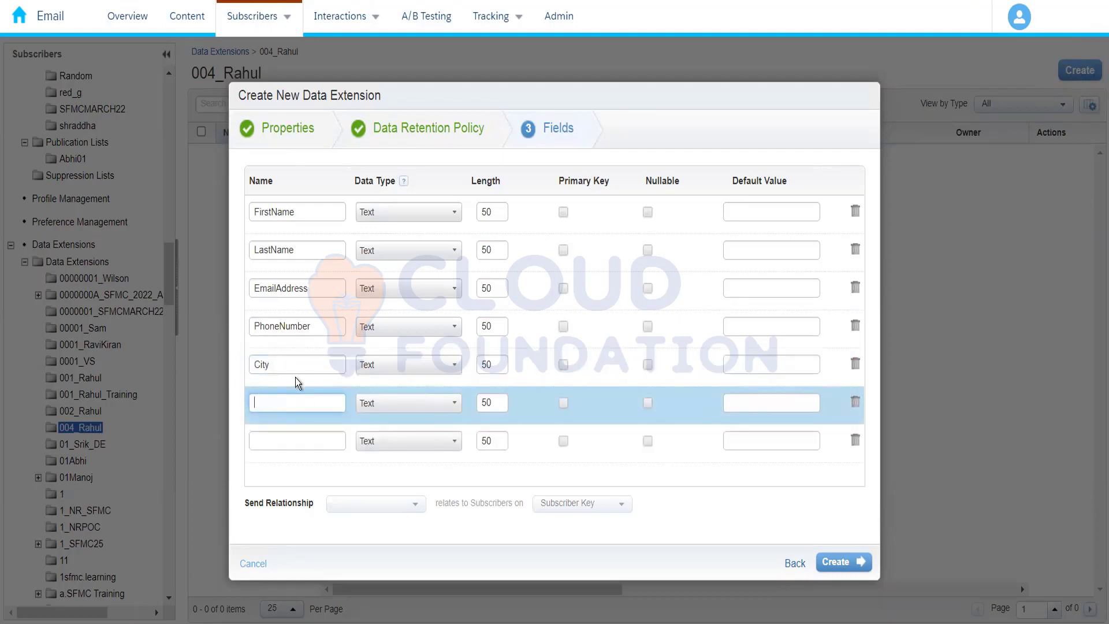
left_click_drag(292, 367, 210, 361)
type("Satt")
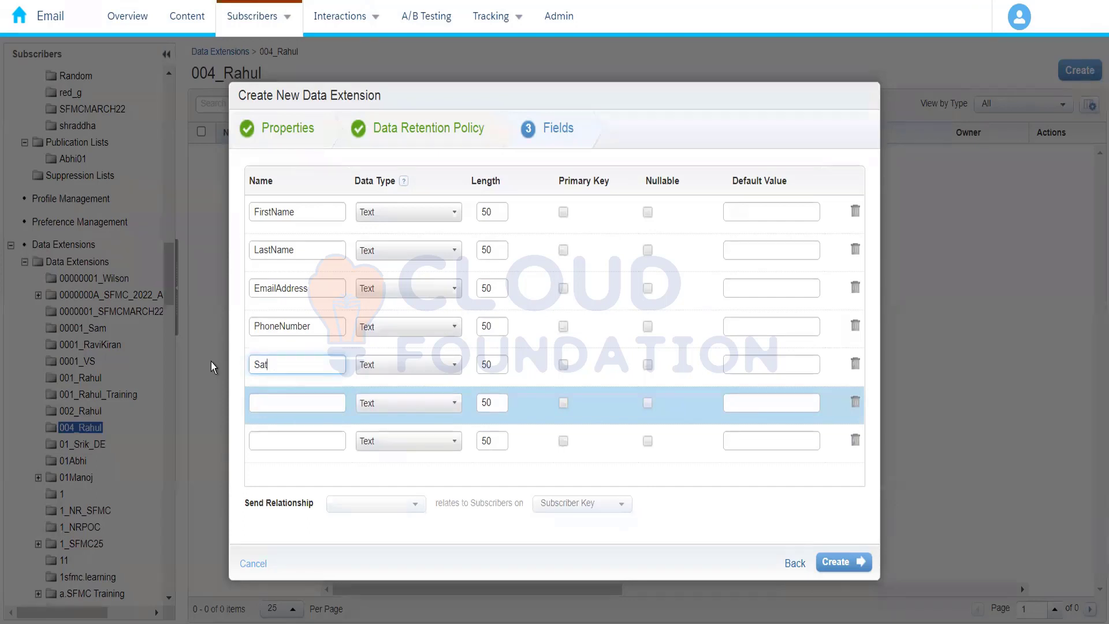
key("BackSpace")
key("BackSpace")
type("tate")
left_click(267, 403)
type("City")
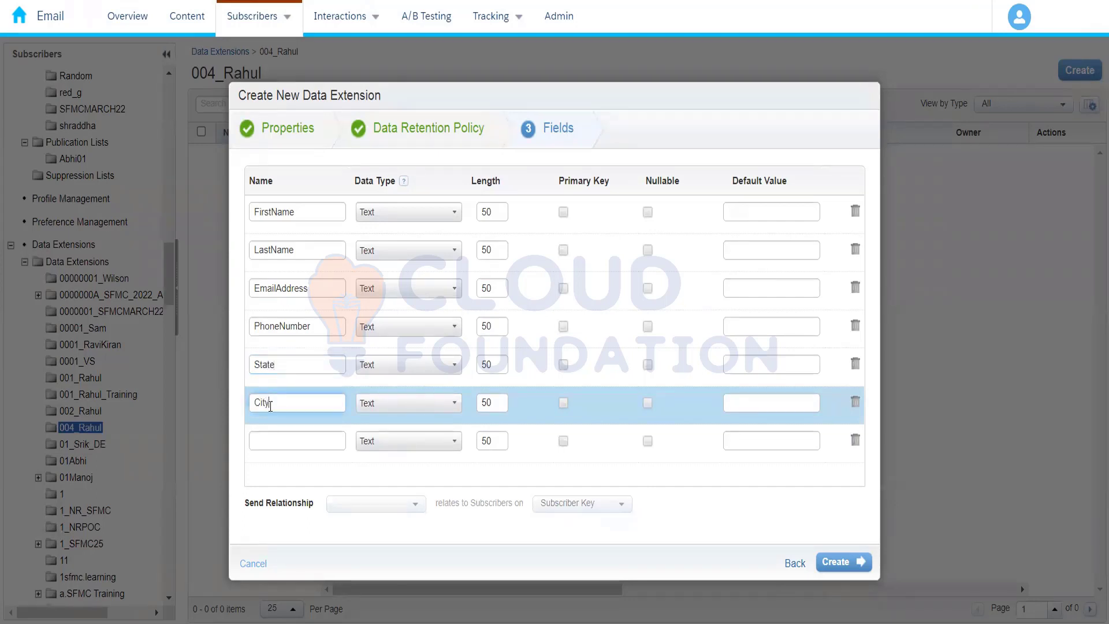
type("Zi")
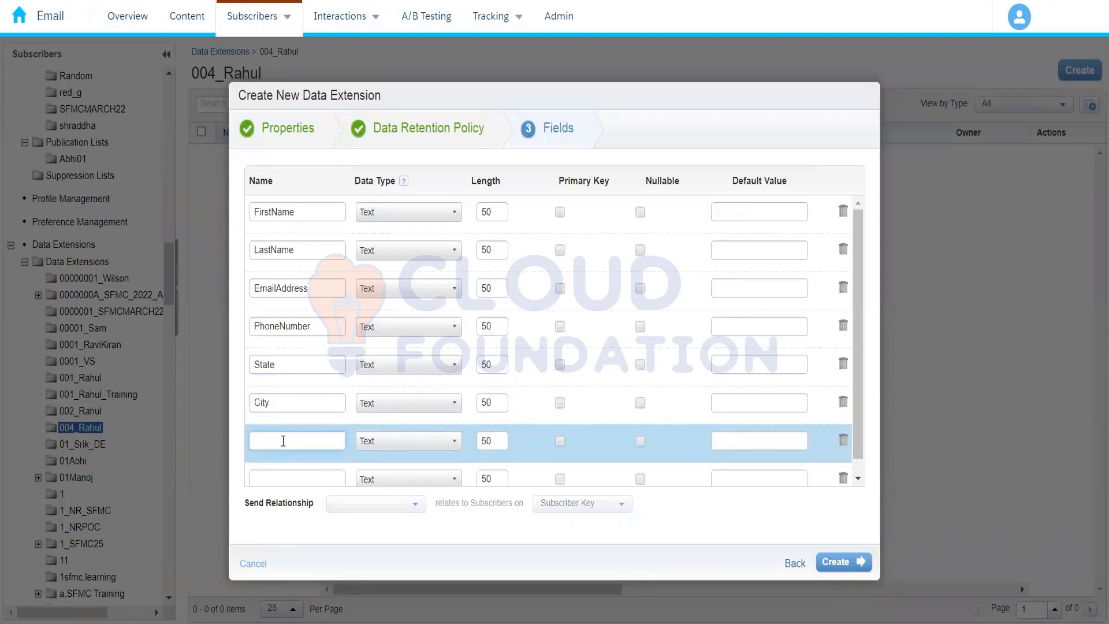
type("pCode")
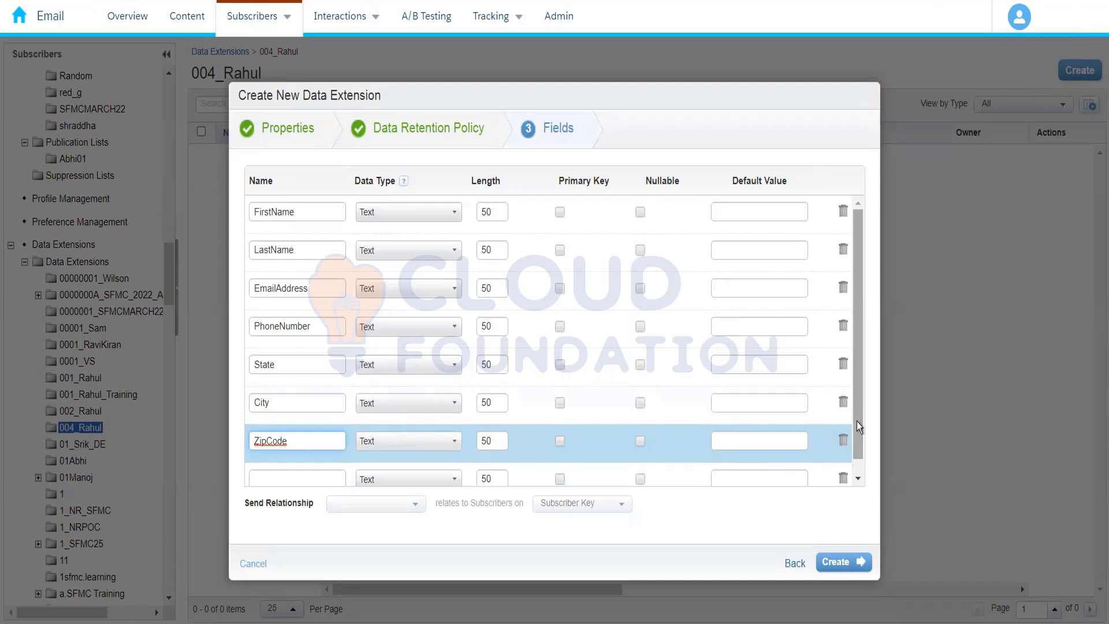
Add a ZipCode field below City
left_click_drag(858, 421, 864, 473)
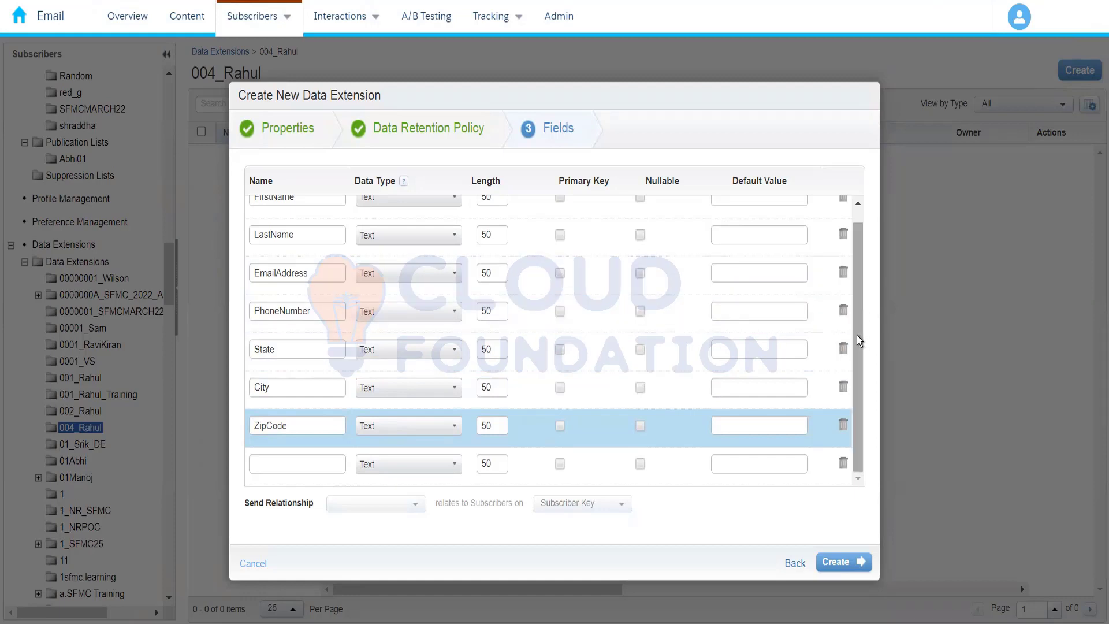
Keep Text as the data type of FirstName and set the EmailAddress field's data type to EmailAddress
scroll(858, 335, "up", 1)
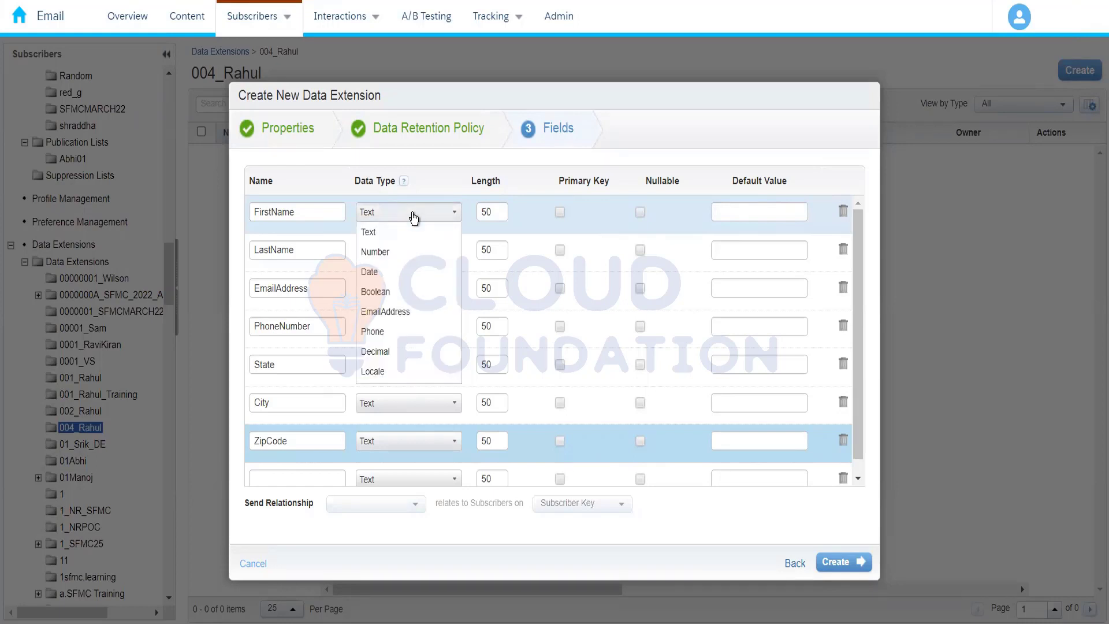
left_click(409, 231)
left_click(410, 291)
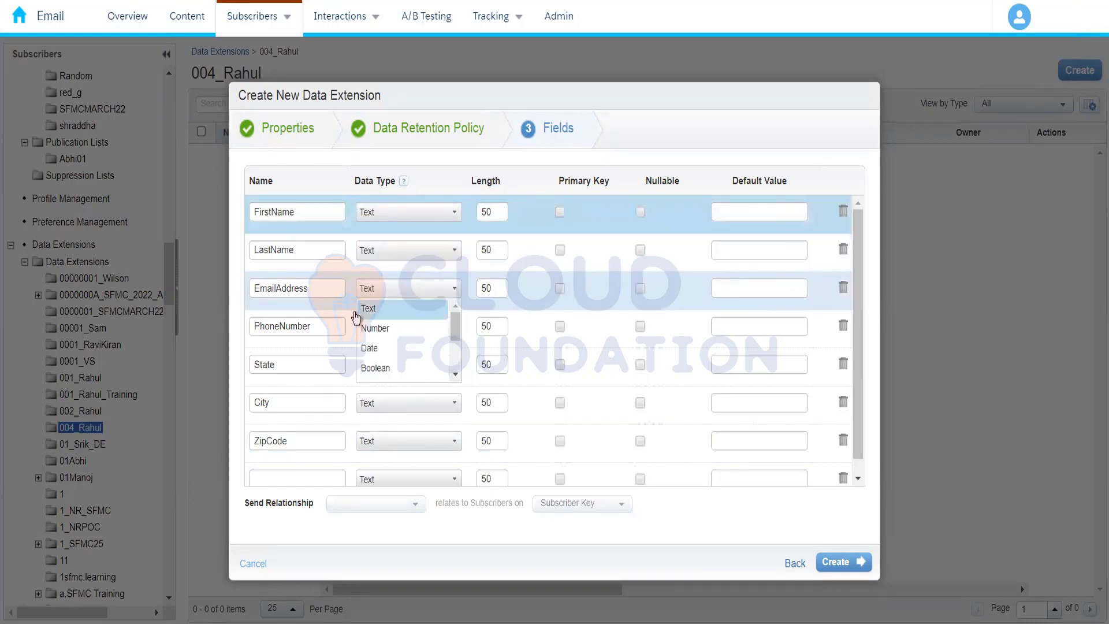
left_click(455, 375)
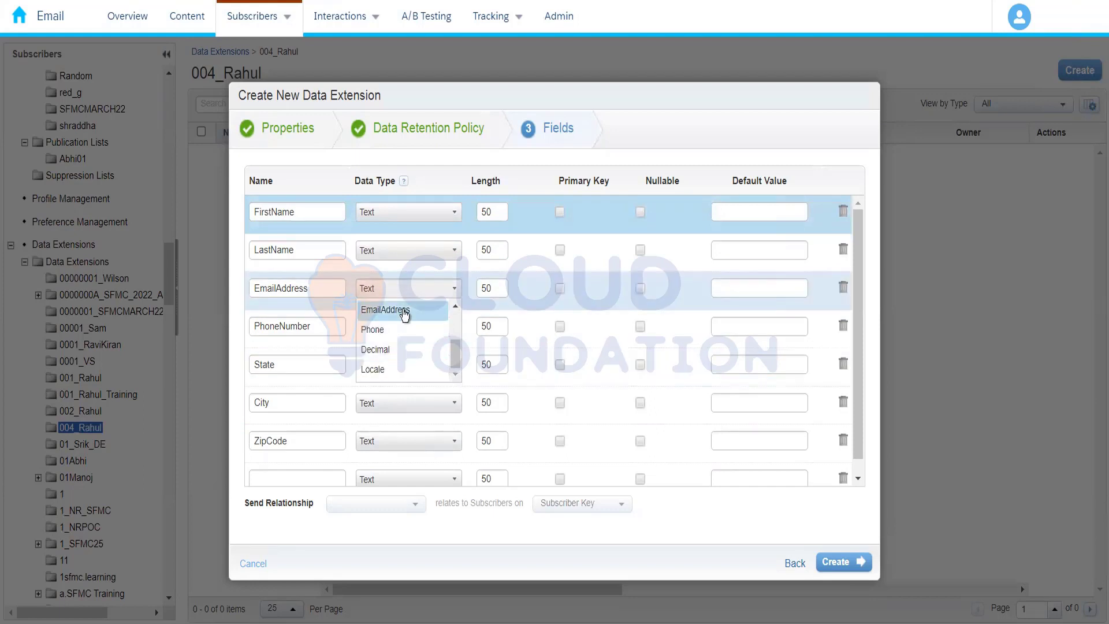
left_click(405, 312)
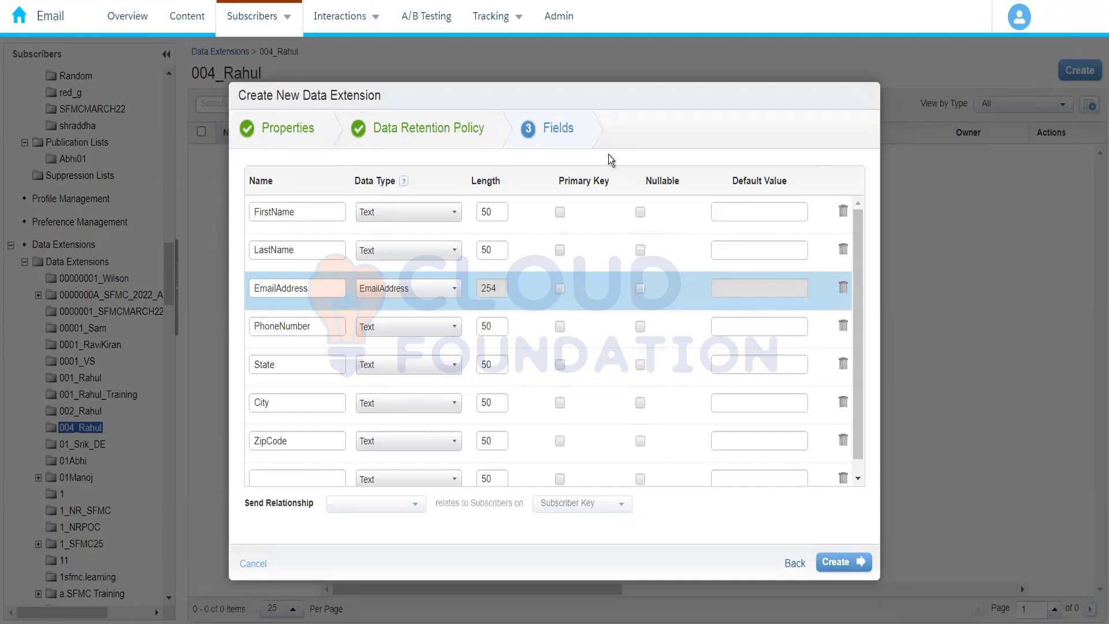
Set the PhoneNumber field's data type to Phone
left_click(397, 330)
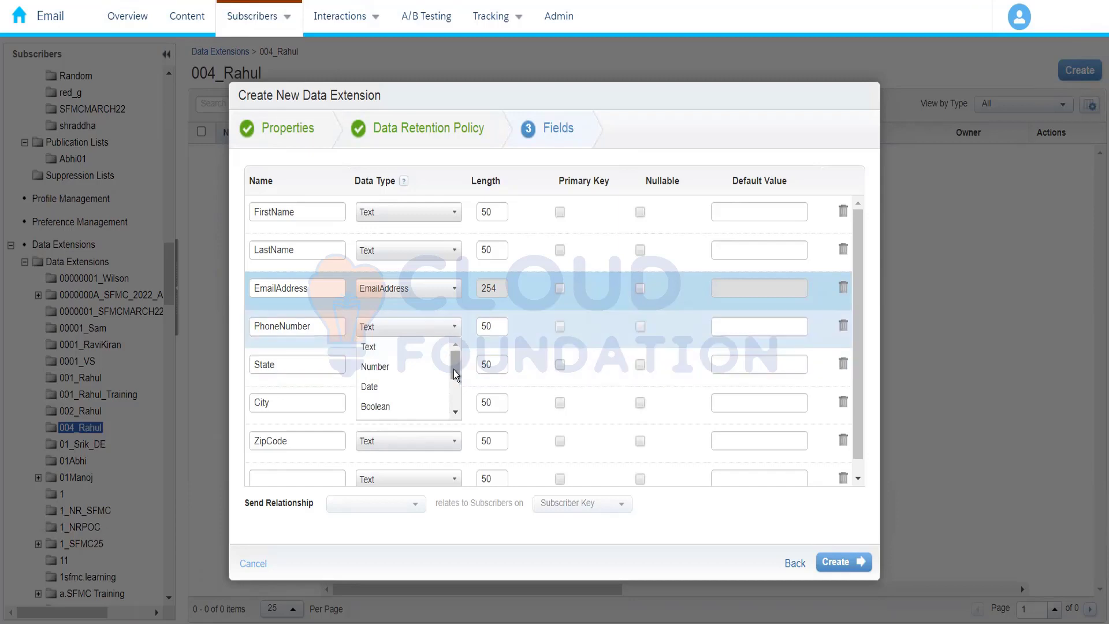
left_click_drag(453, 370, 452, 400)
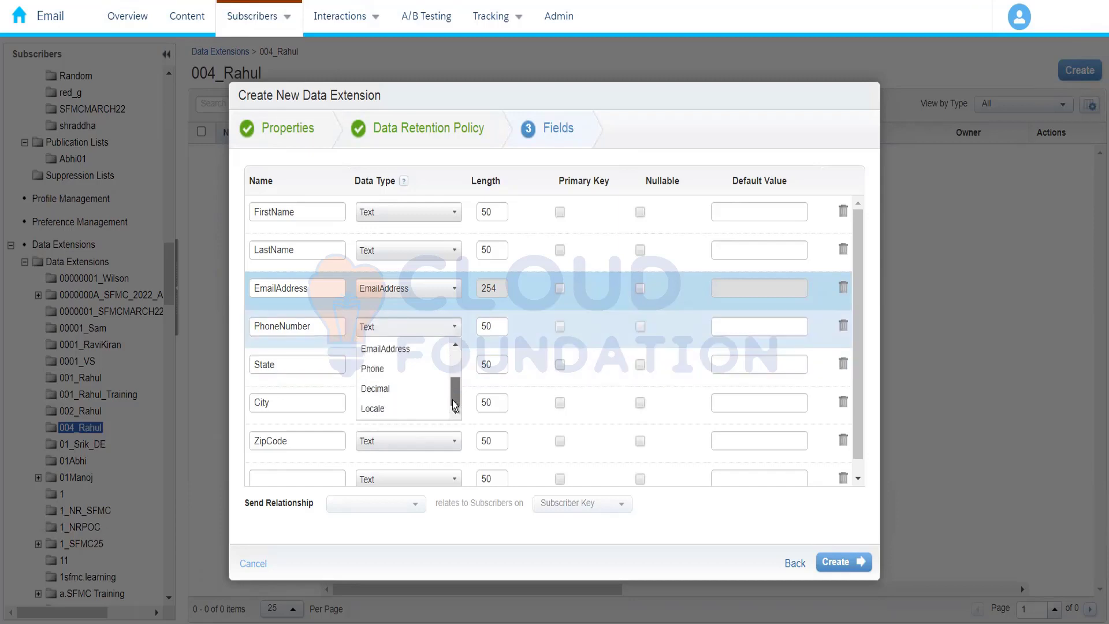
left_click(403, 371)
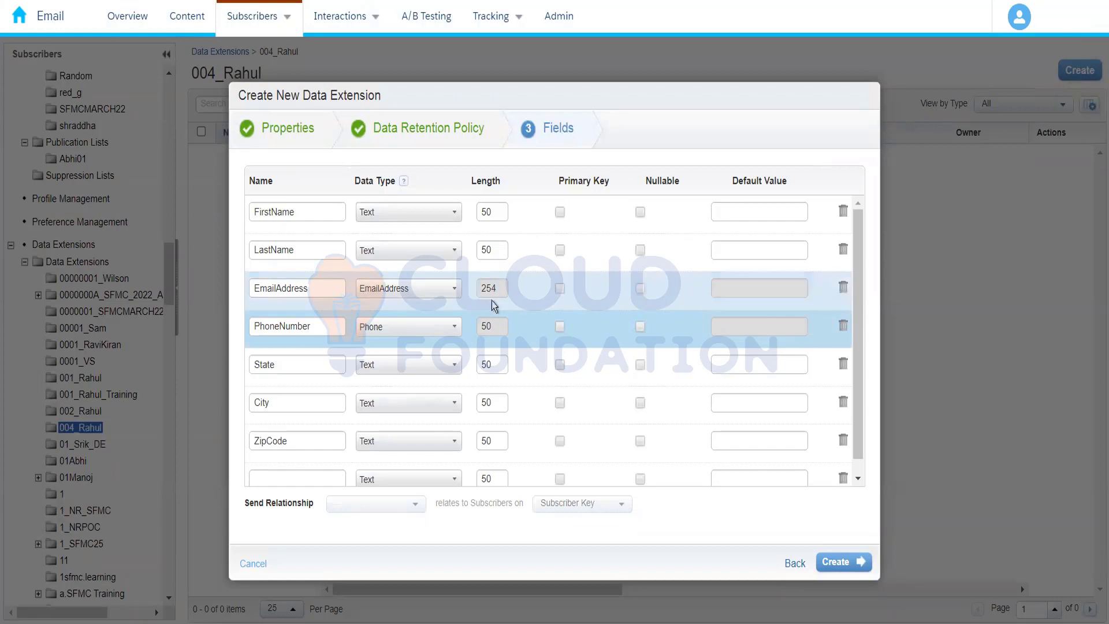
Try a length of 4000 for the FirstName field
left_click(491, 213)
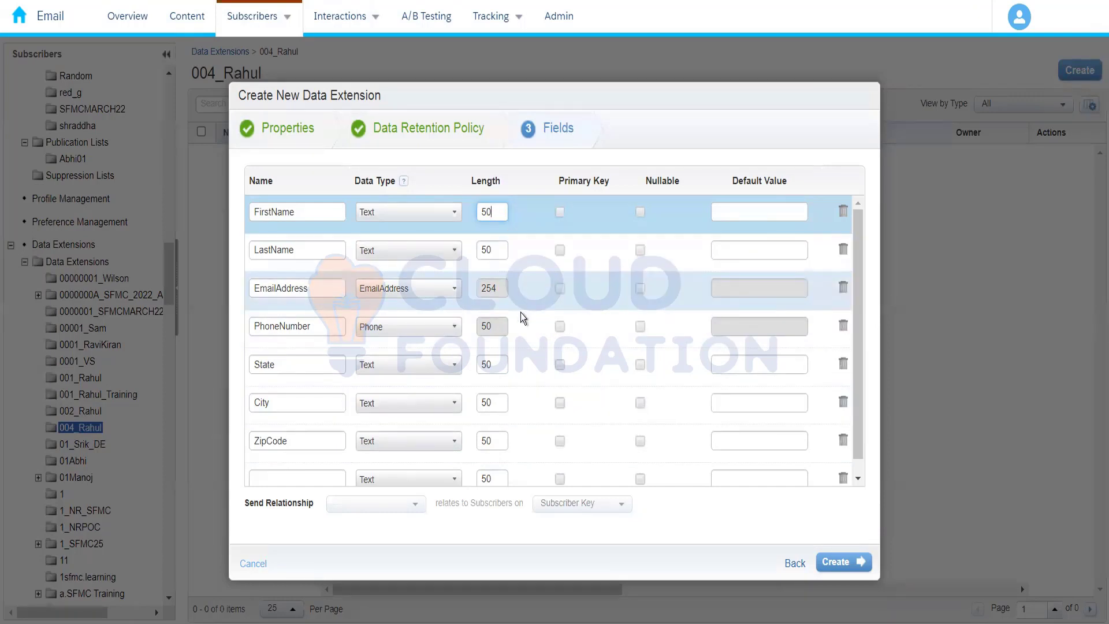
key("BackSpace")
key("BackSpace")
type("4000")
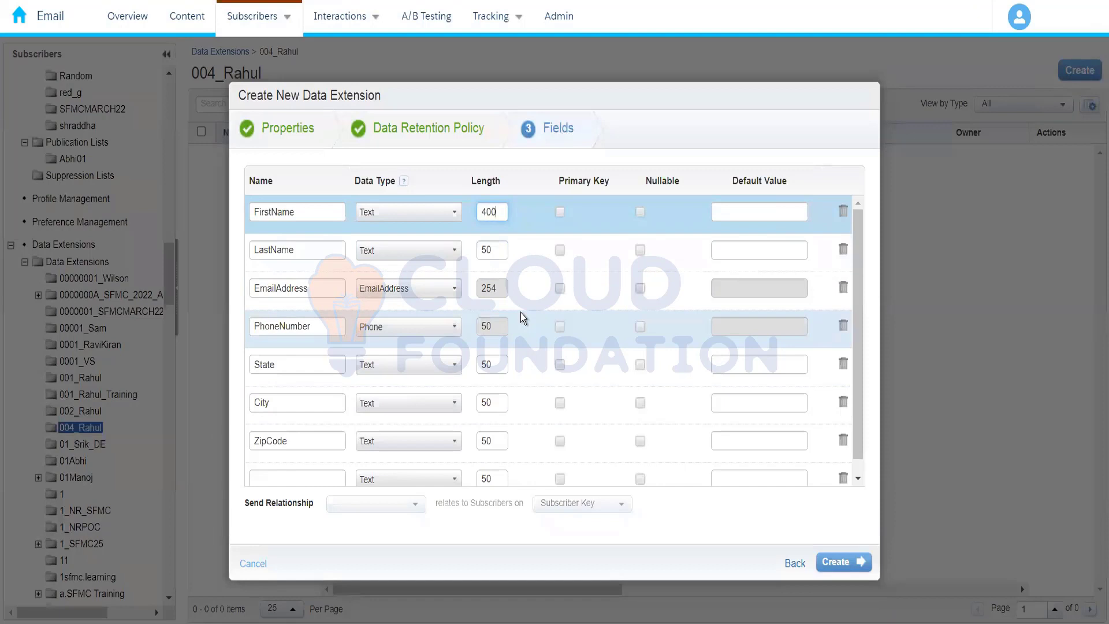
Try to set the FirstName field's length to 5000
key("BackSpace")
key("BackSpace")
key("BackSpace")
key("BackSpace")
type("5000")
left_click(629, 136)
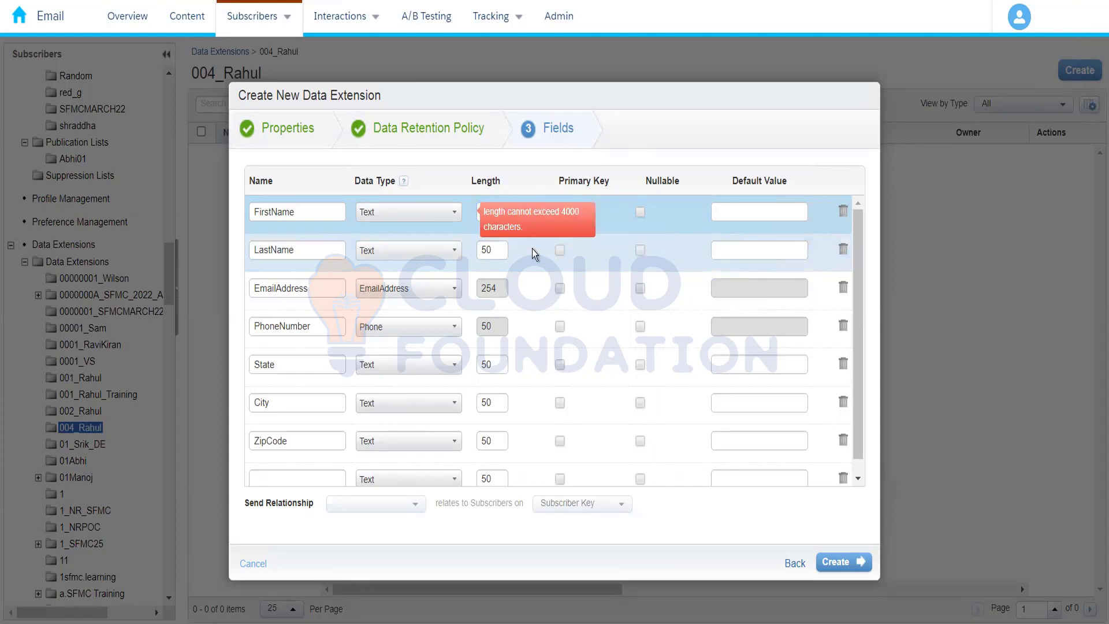
left_click(487, 251)
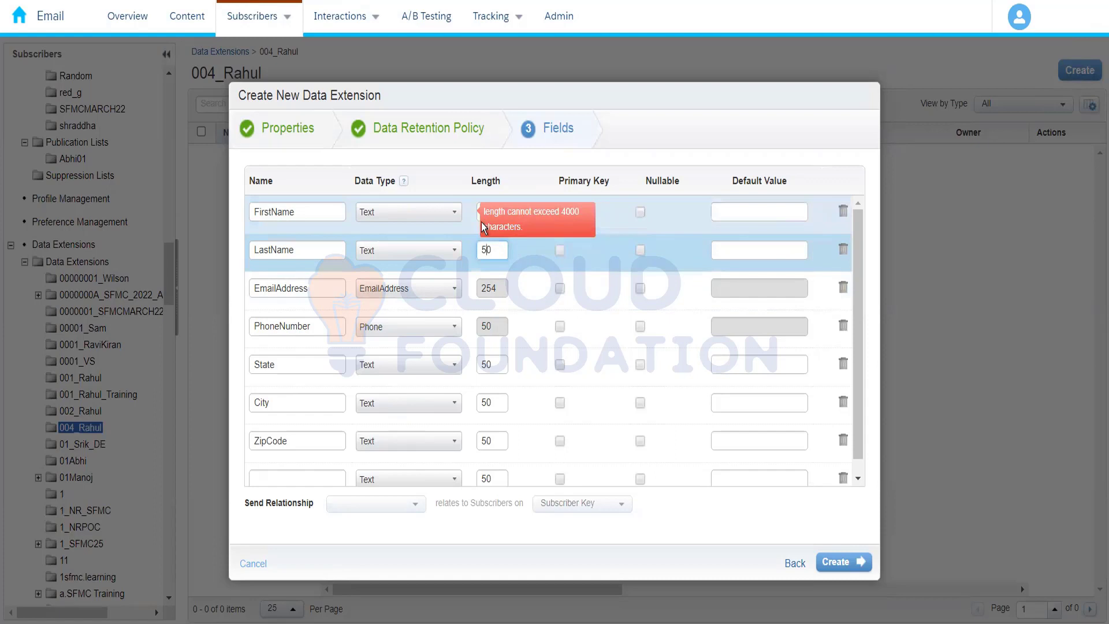
left_click(478, 217)
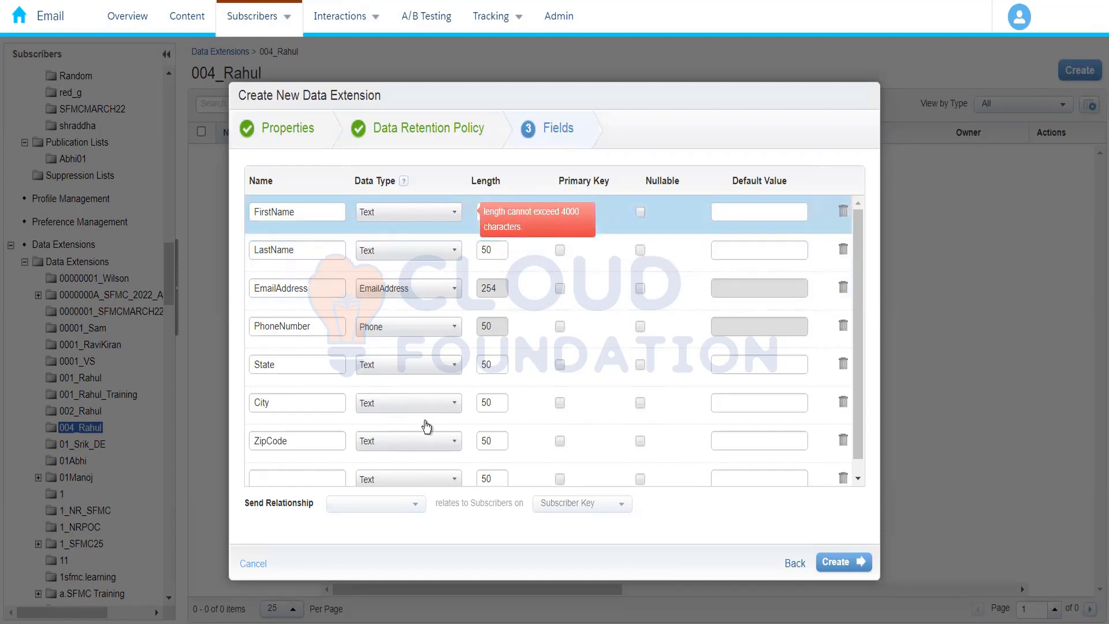
Set the ZipCode field's data type to Number
left_click(412, 446)
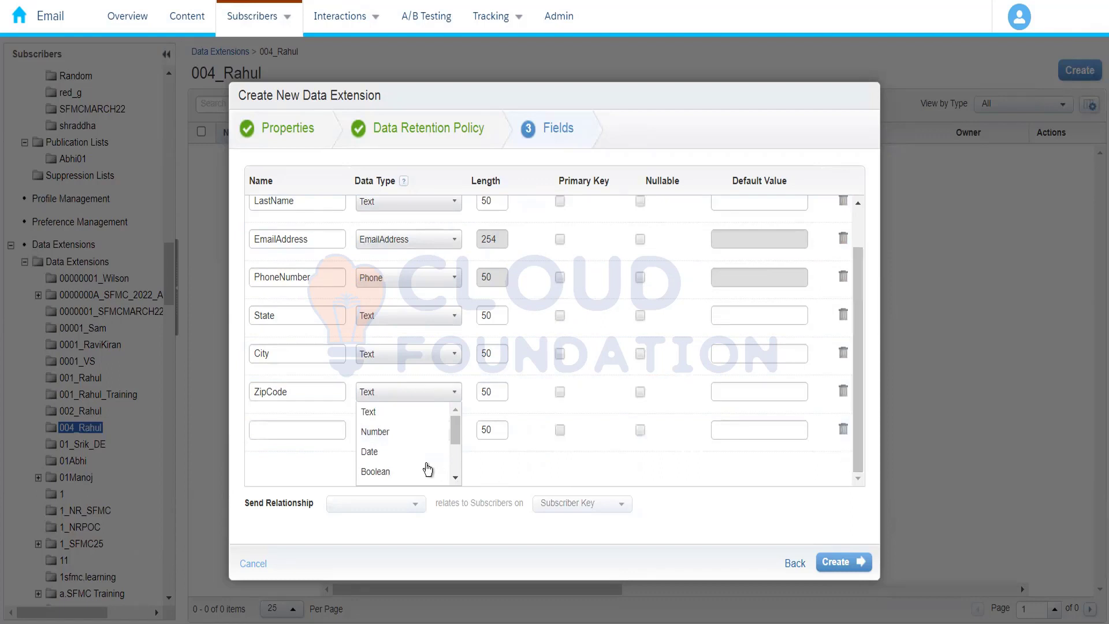
left_click(446, 434)
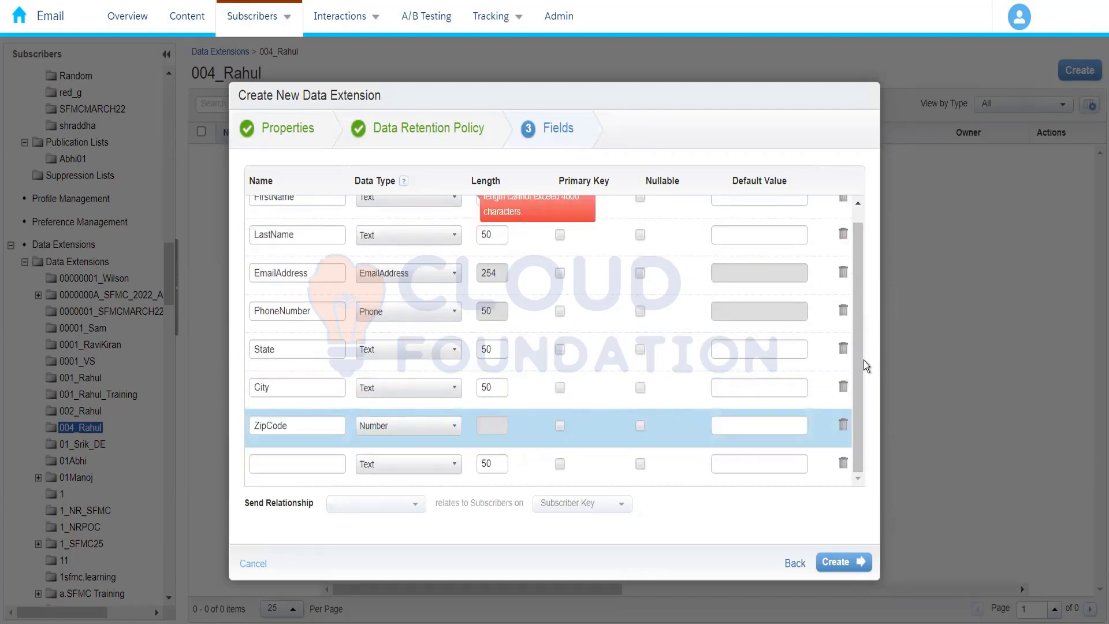
left_click_drag(861, 371, 851, 213)
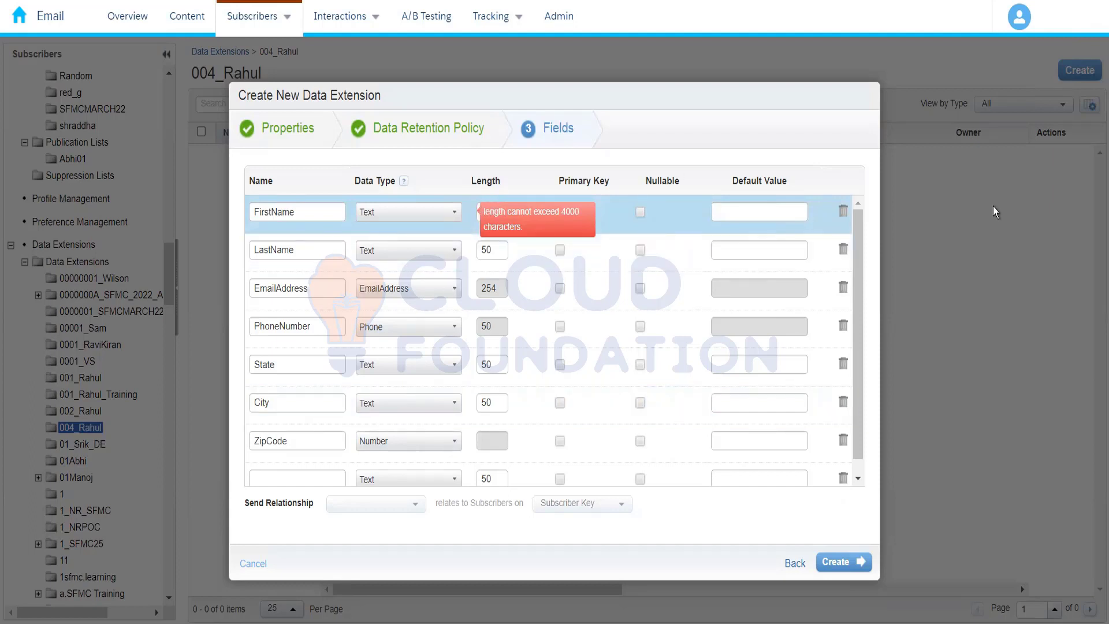
left_click(1095, 2)
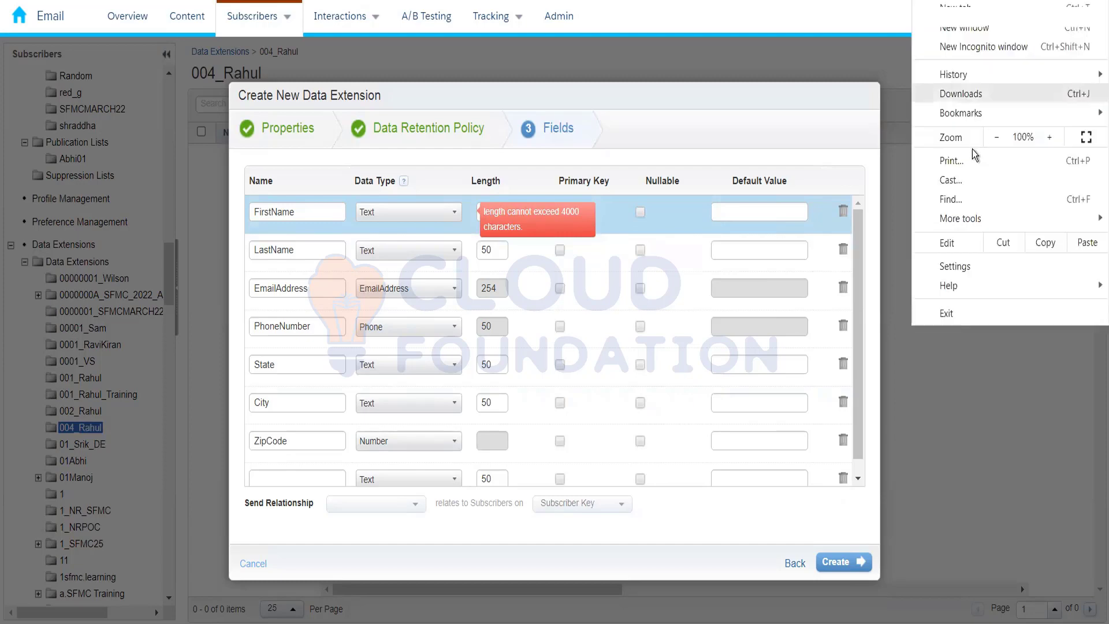
left_click(993, 138)
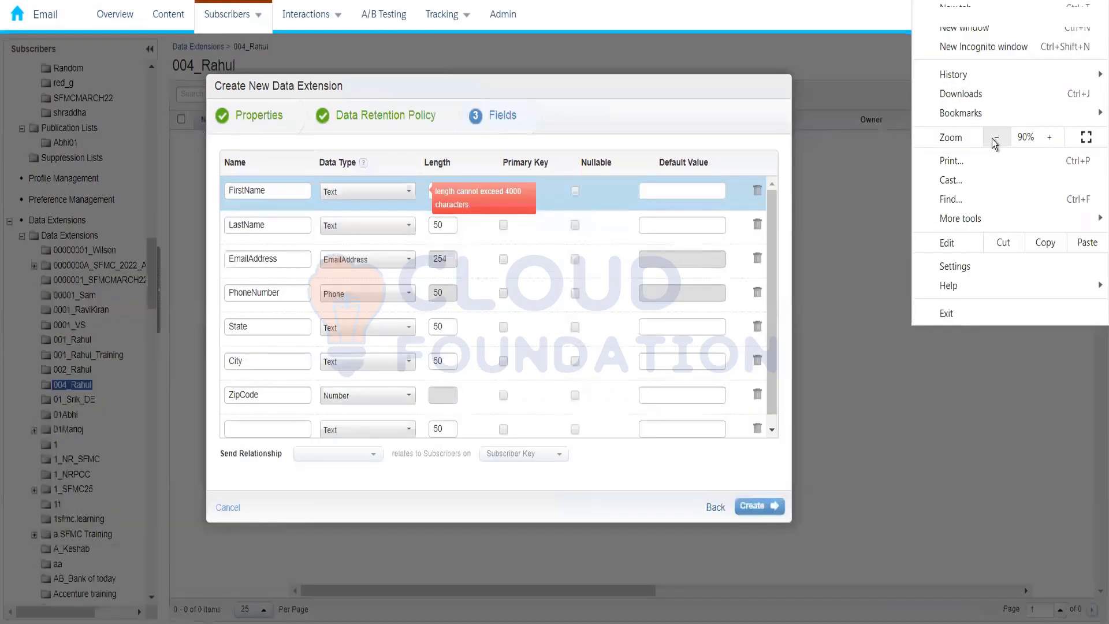
left_click(1047, 139)
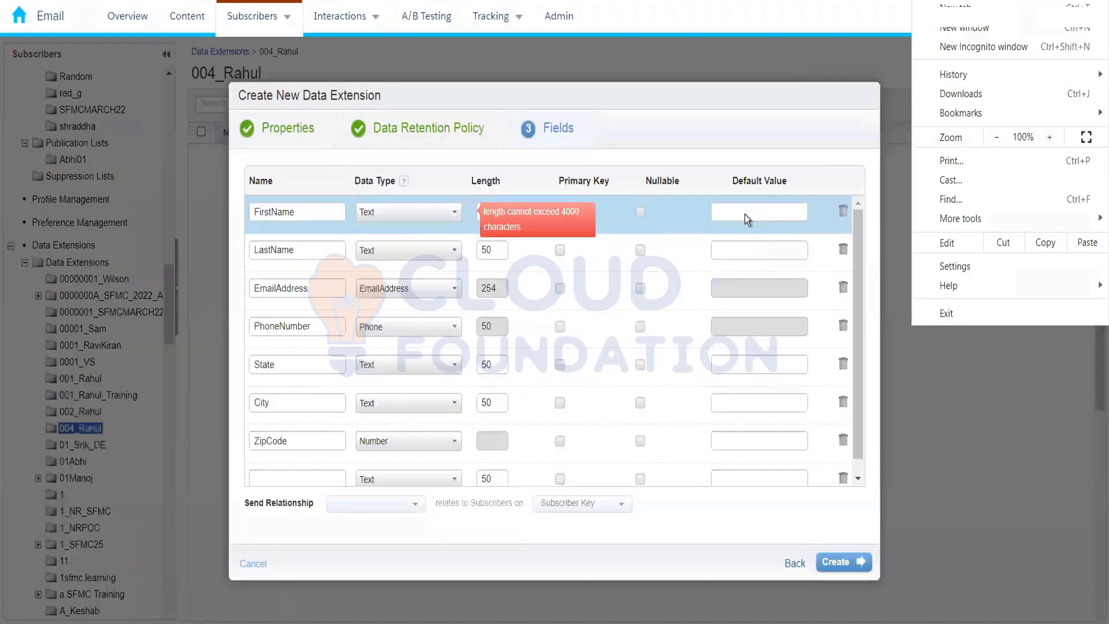
Try Number as the data type of the FirstName field
left_click(738, 210)
left_click(738, 211)
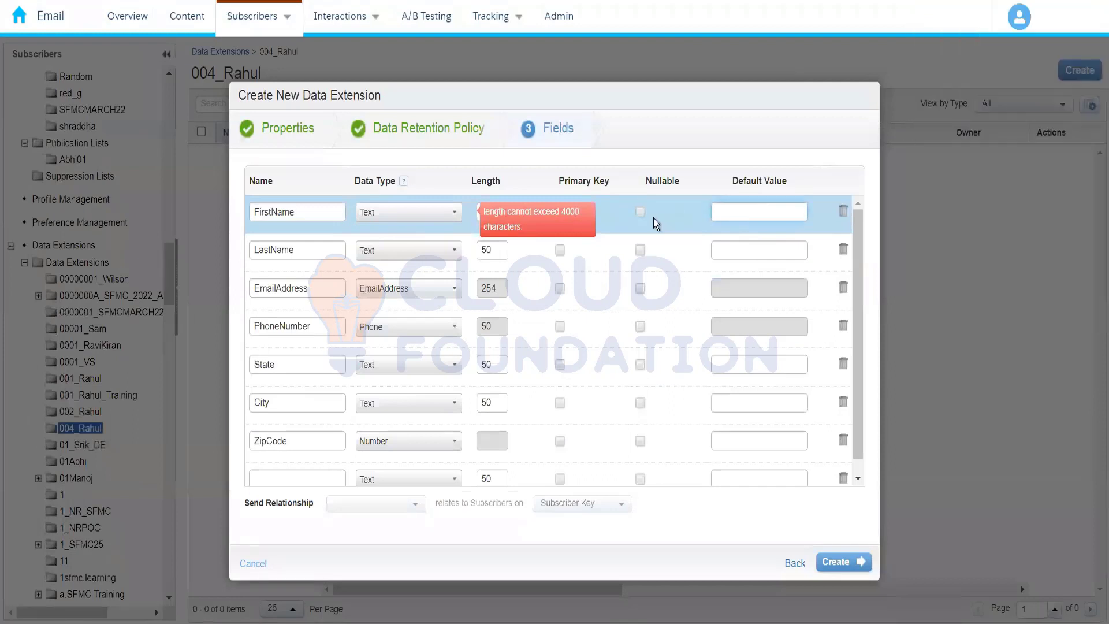
left_click(453, 211)
left_click(416, 252)
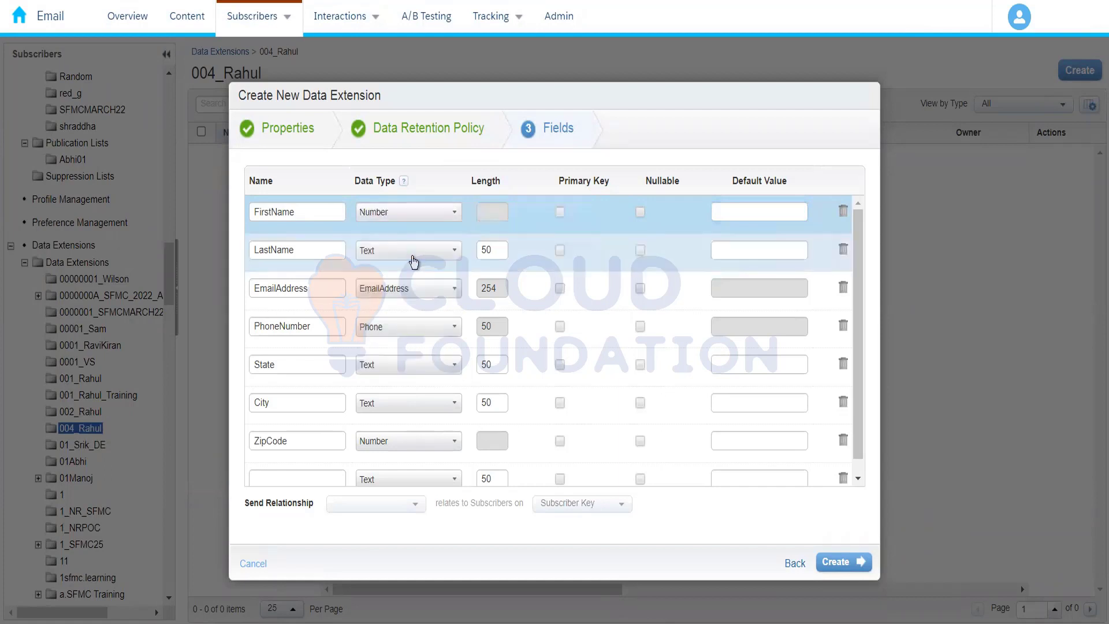
left_click(439, 218)
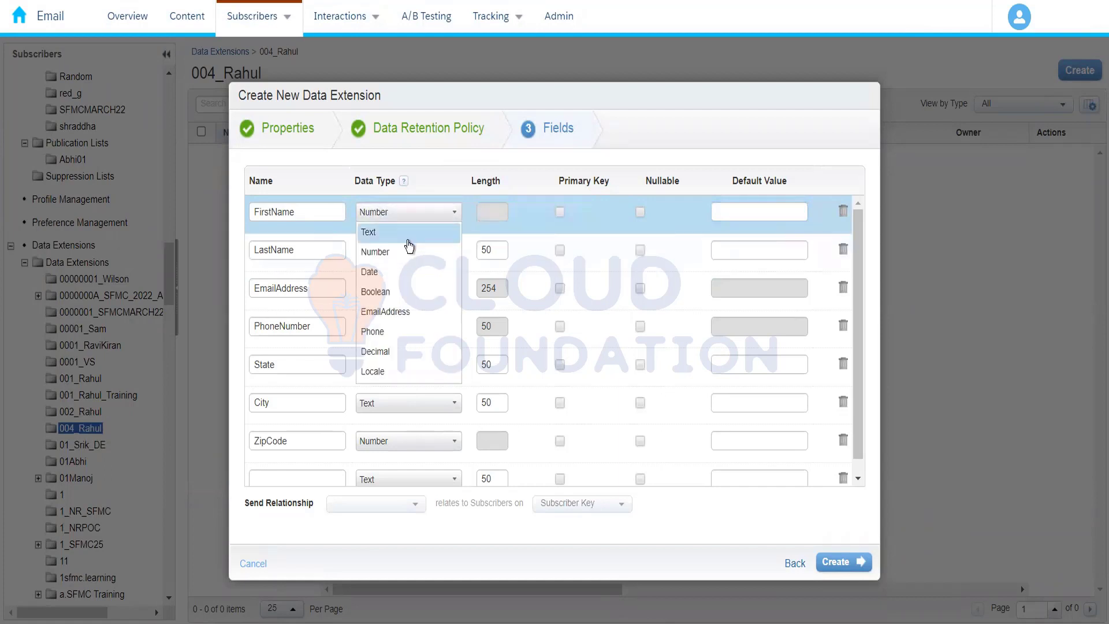
left_click(410, 252)
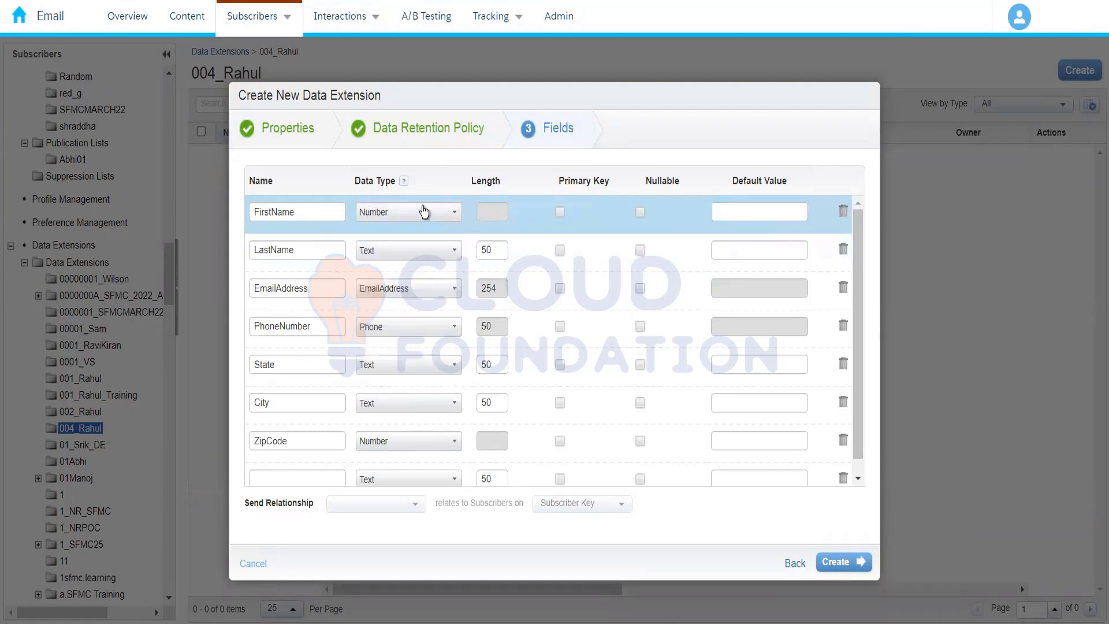
Set the FirstName field's data type to Text and its length to 50
left_click(423, 211)
left_click(403, 233)
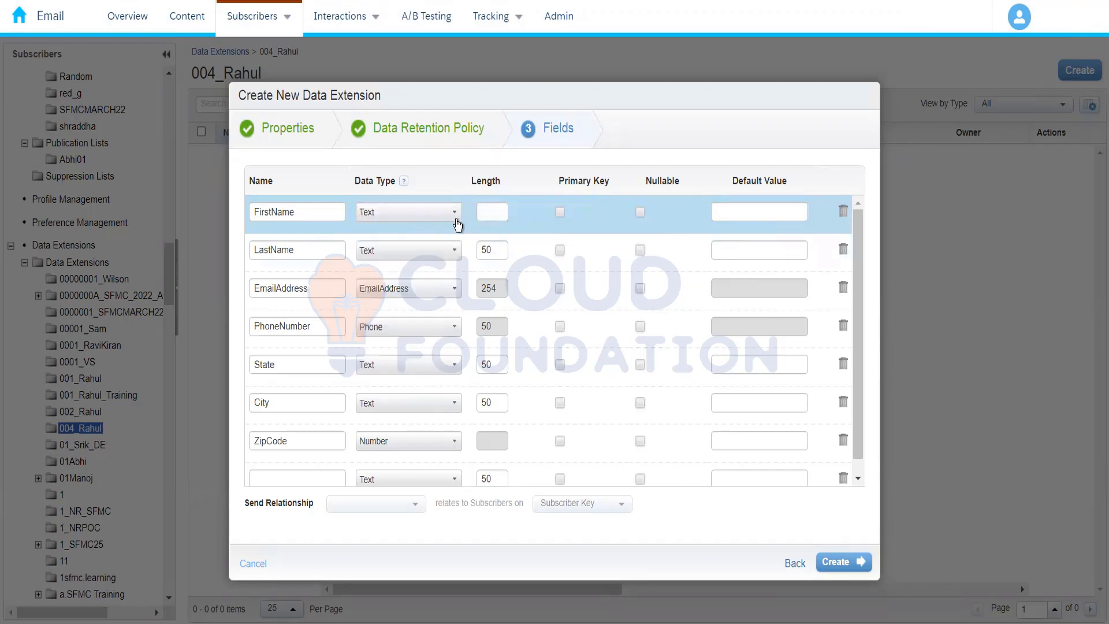
left_click(484, 212)
type("50")
left_click(736, 381)
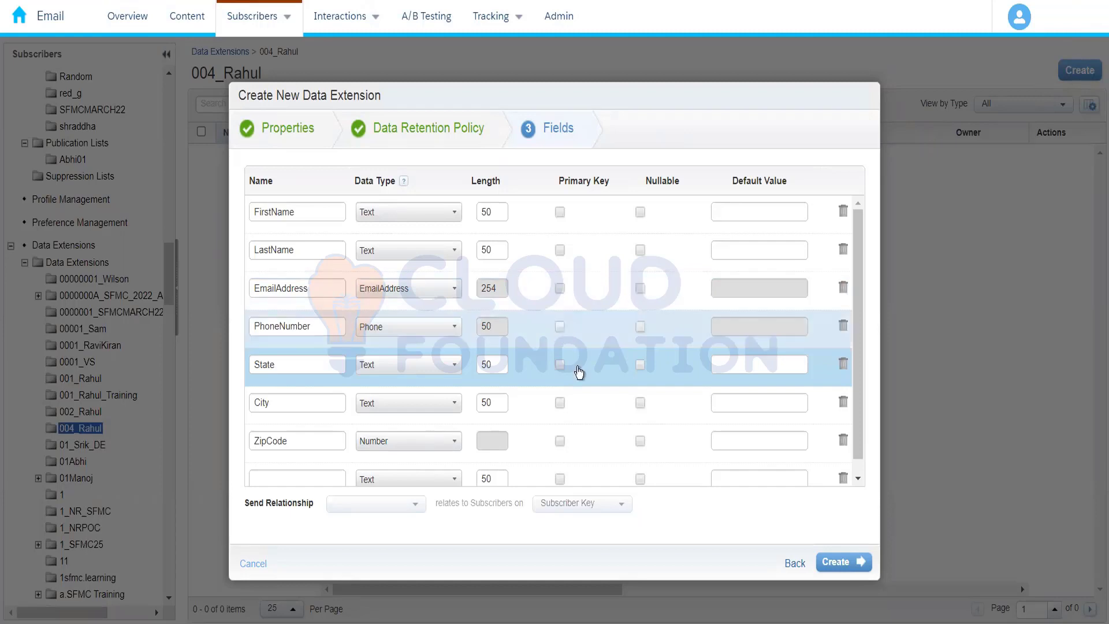
Add a CustomerId field to the data extension and mark it as the primary key
left_click(279, 482)
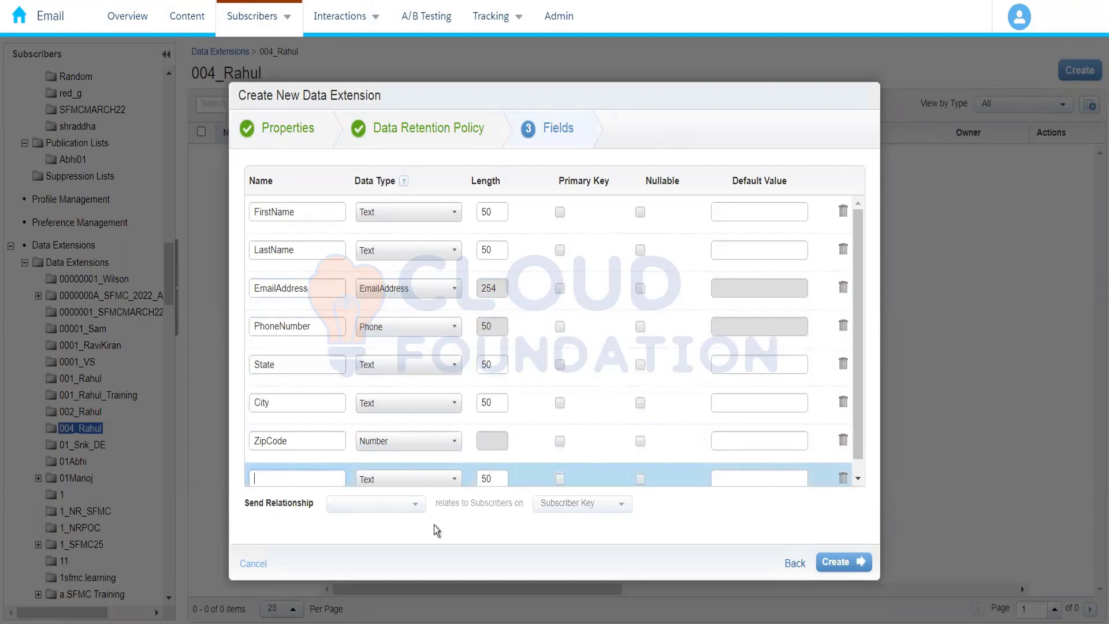
type("CustomerId")
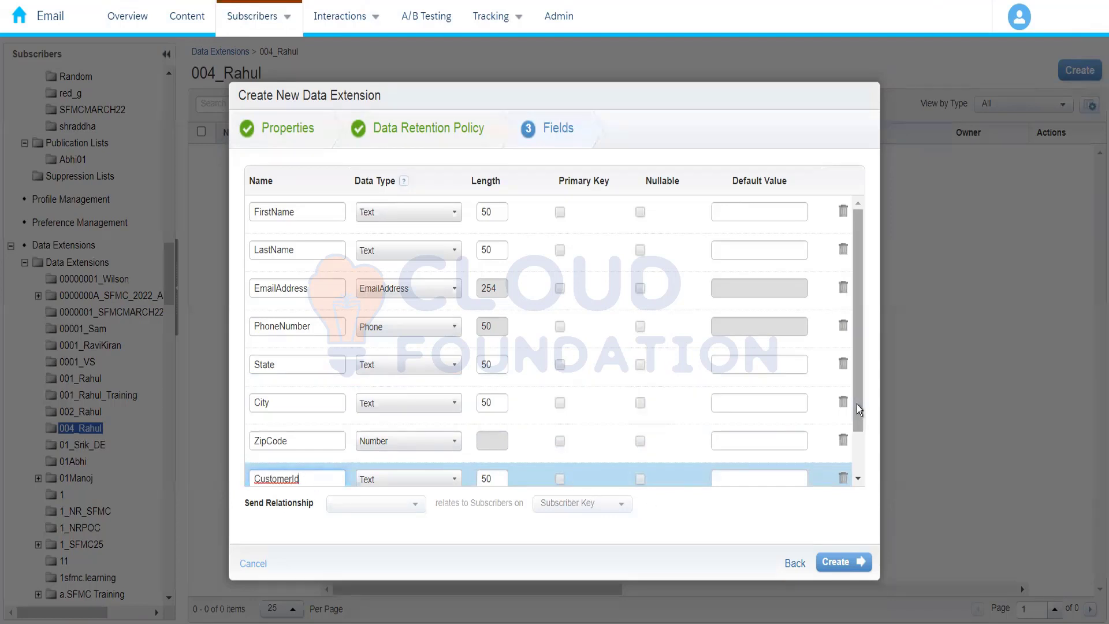
left_click_drag(857, 404, 856, 457)
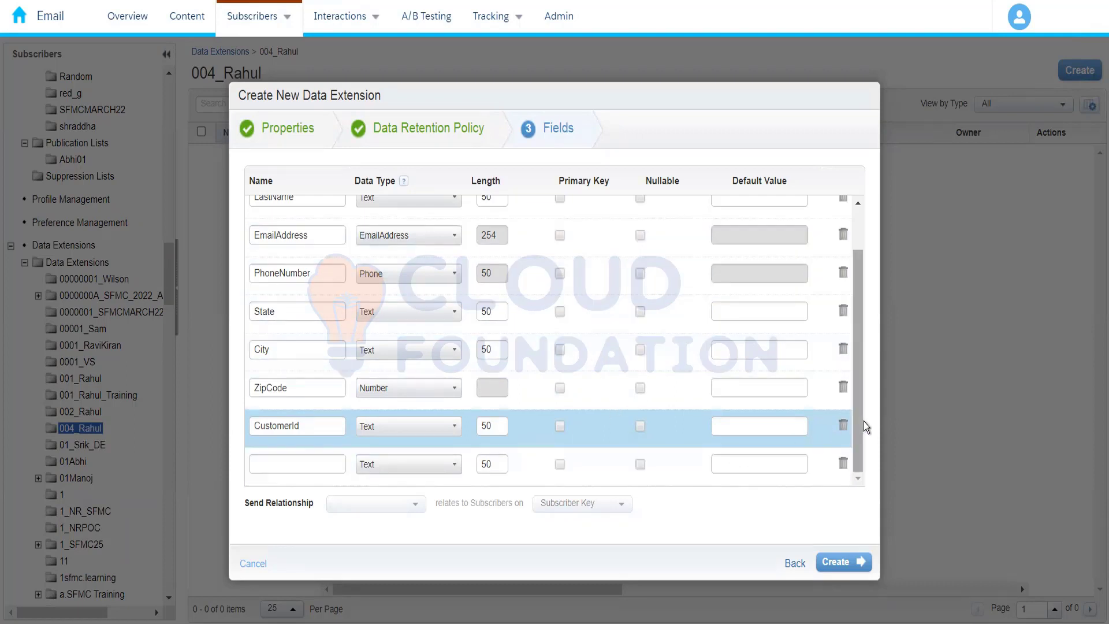
left_click_drag(859, 433, 798, 443)
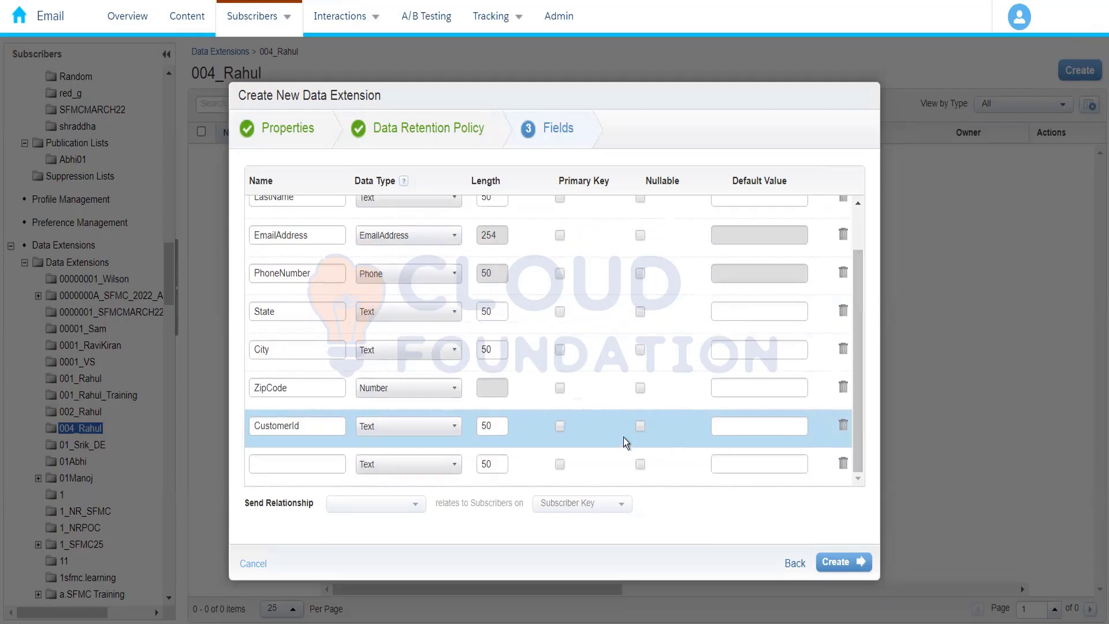
left_click(560, 429)
left_click_drag(857, 431, 857, 465)
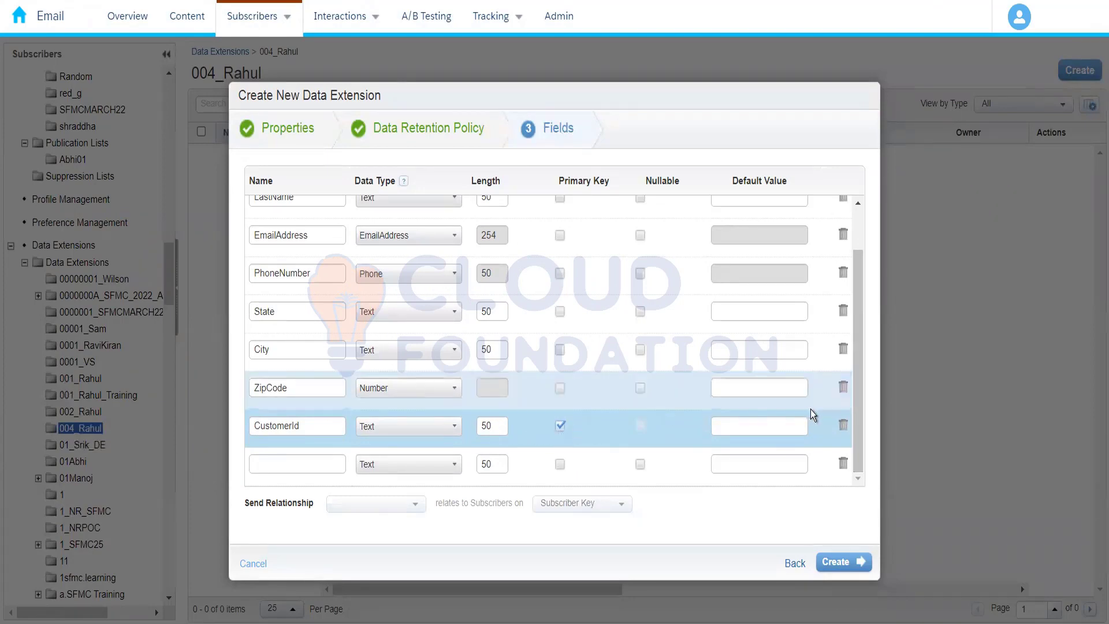
Make the State, City, ZipCode and LastName fields nullable
left_click_drag(864, 329, 862, 262)
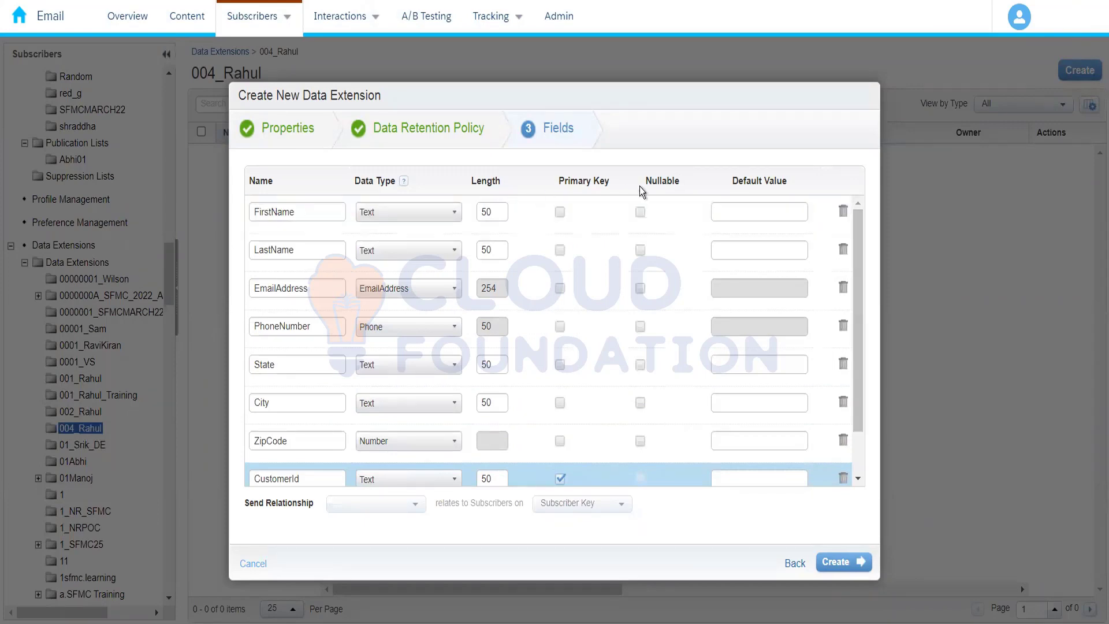
left_click(639, 213)
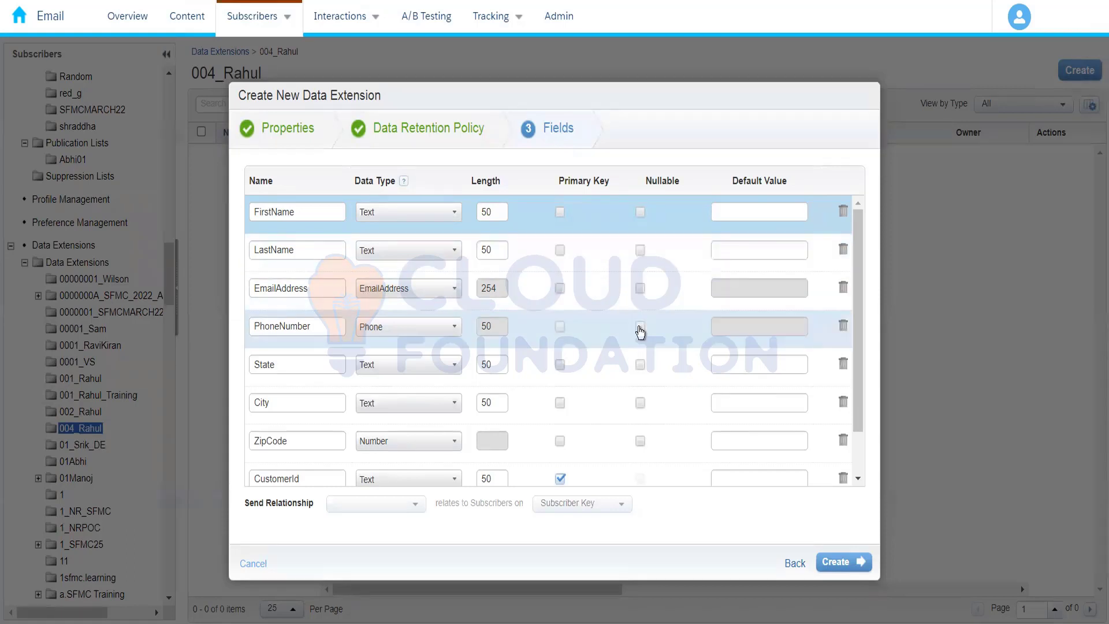
left_click(640, 365)
left_click(641, 404)
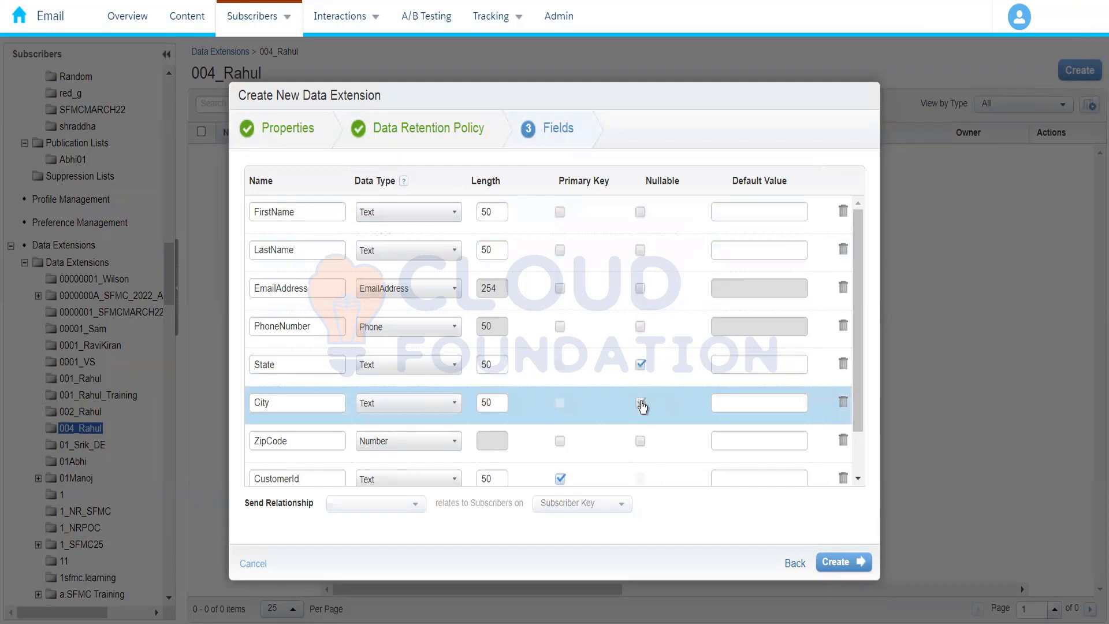
left_click(640, 442)
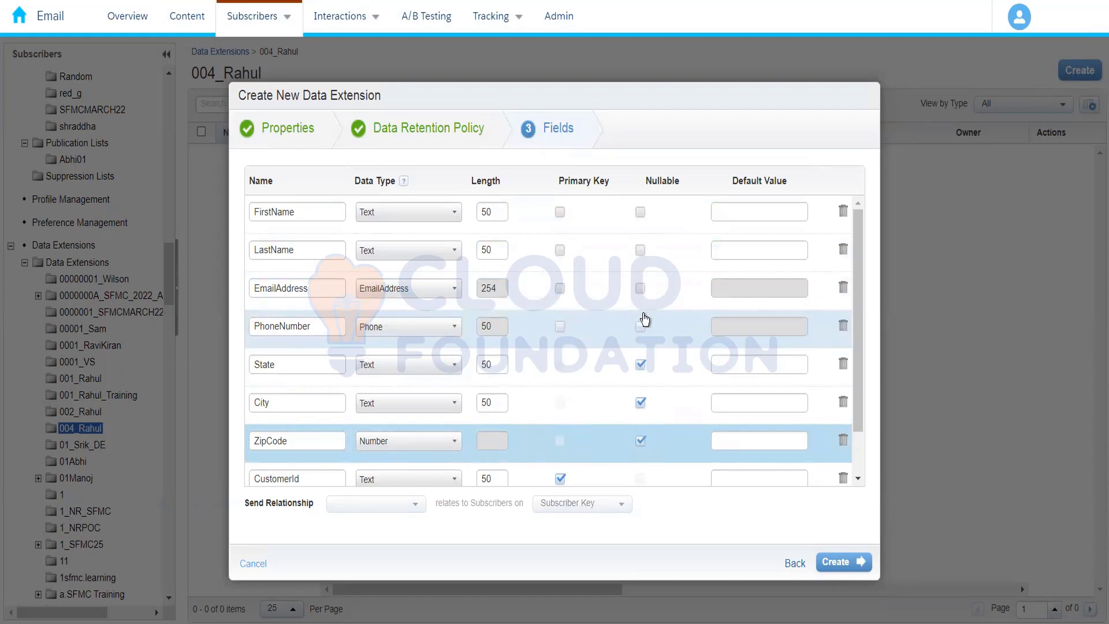
left_click(640, 250)
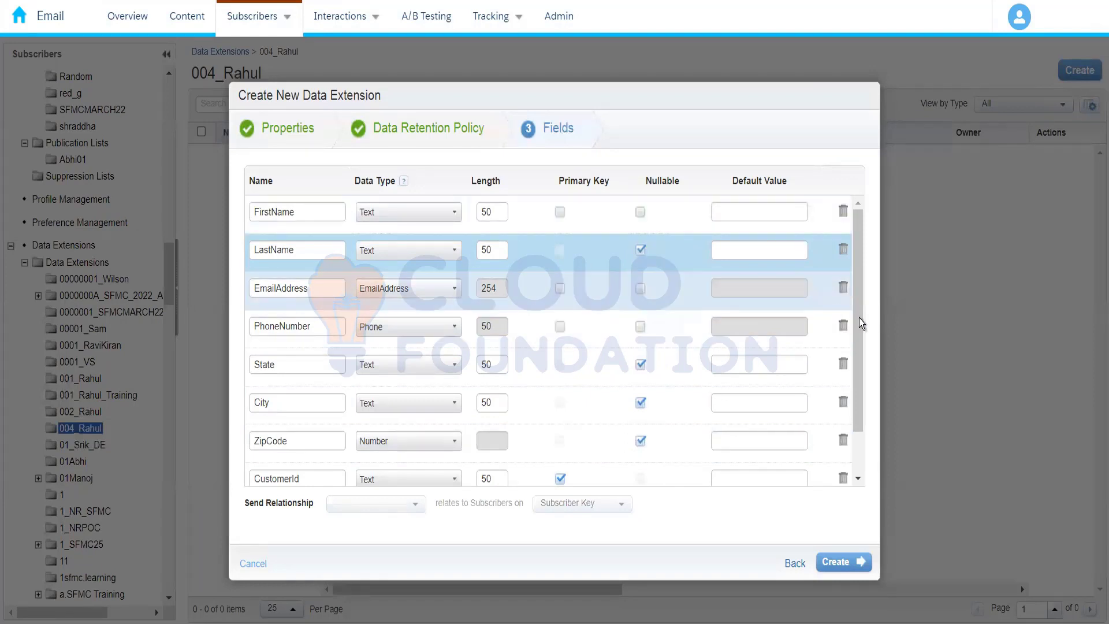
Set the default value of the FirstName field to "New Customer"
scroll(862, 319, "down", 1)
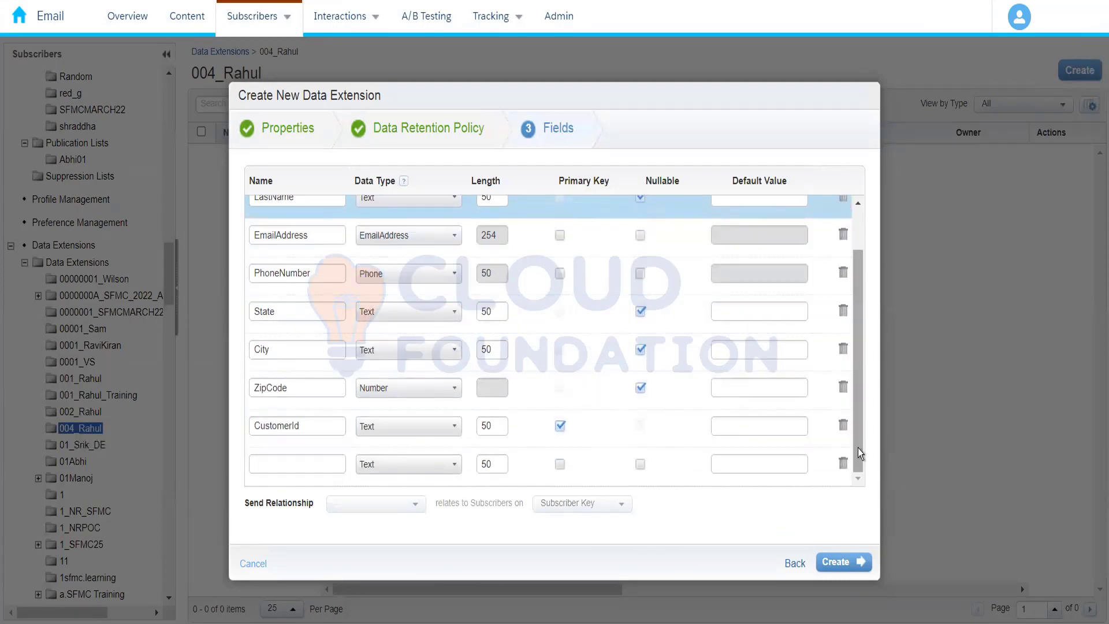
scroll(857, 321, "up", 1)
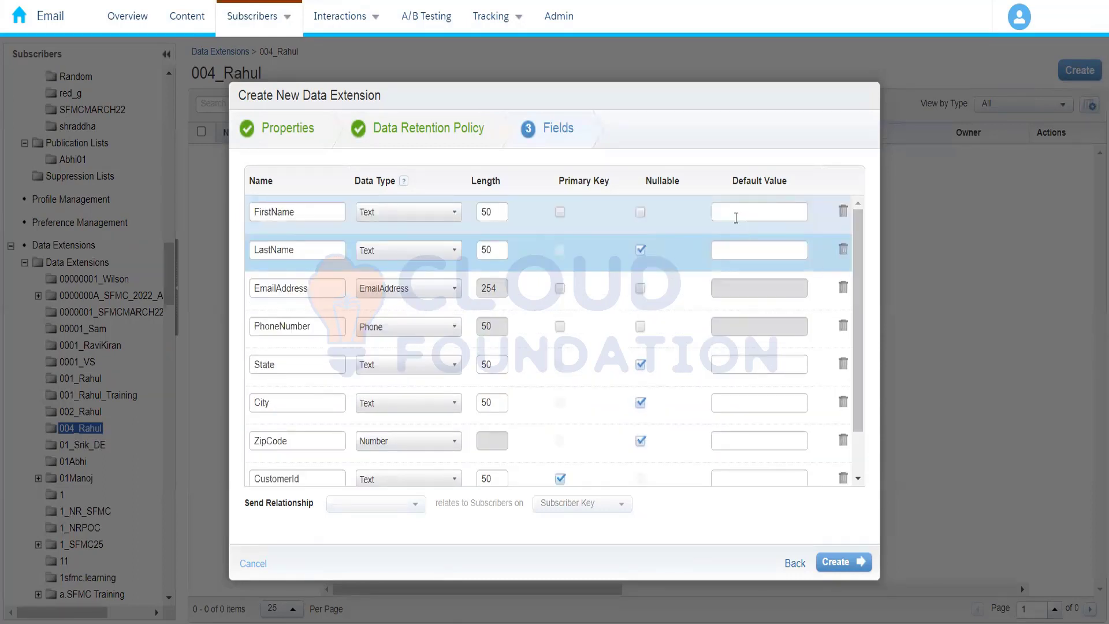
left_click(736, 218)
type("New ")
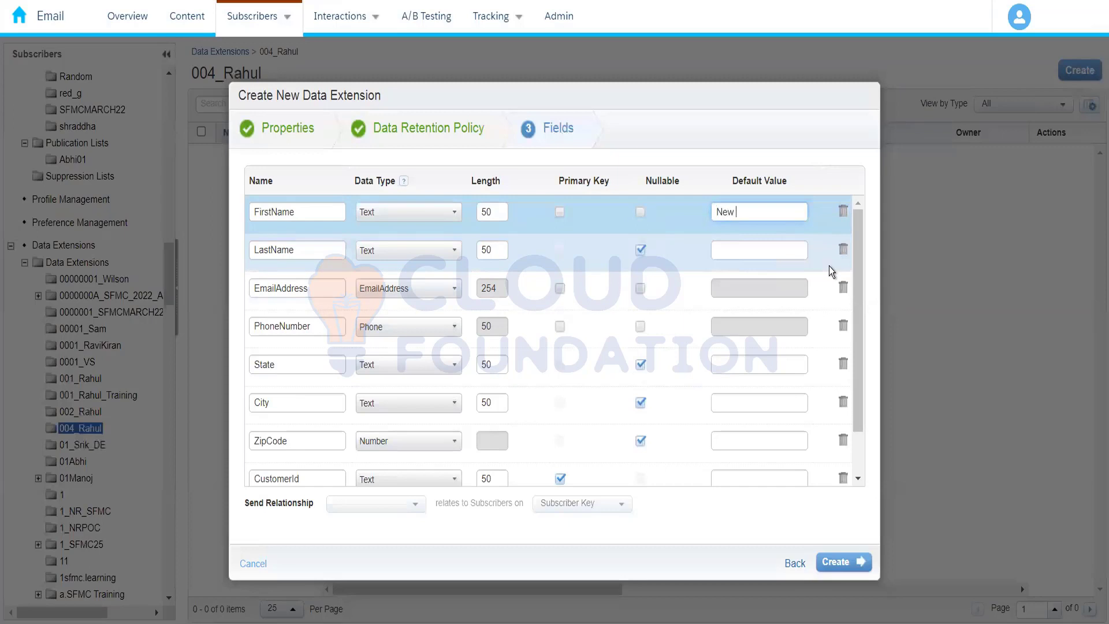
type("Customer")
left_click(820, 161)
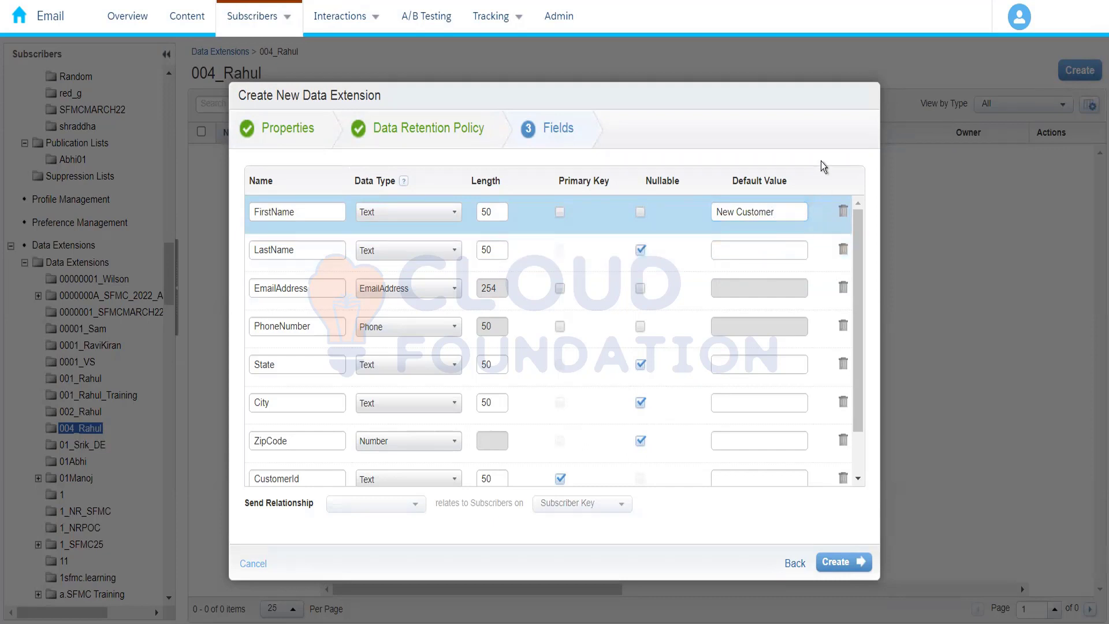
Create the data extension and open Amazon_Customers from the folder's list
left_click_drag(862, 286, 863, 204)
left_click(843, 568)
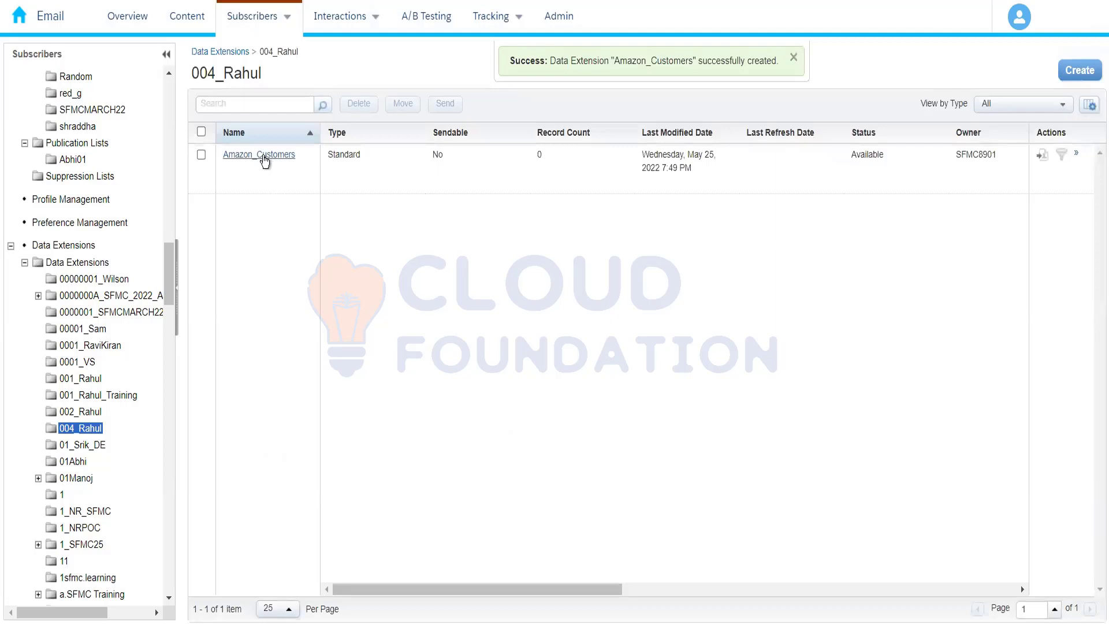
left_click(265, 156)
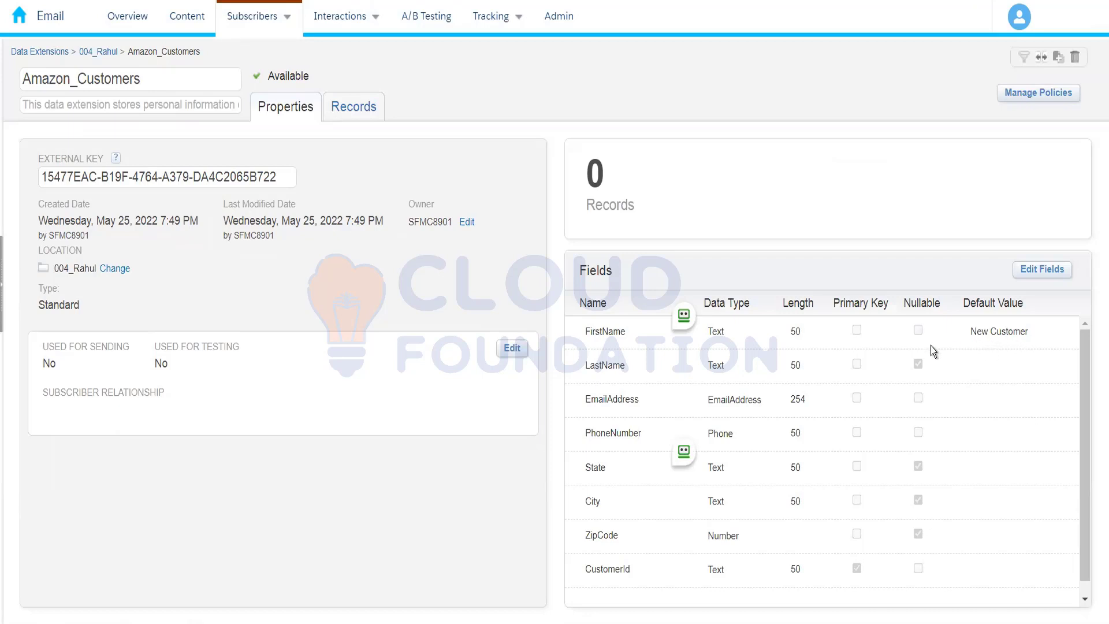
Examine the records and properties of the Amazon_Customers data extension
left_click(350, 111)
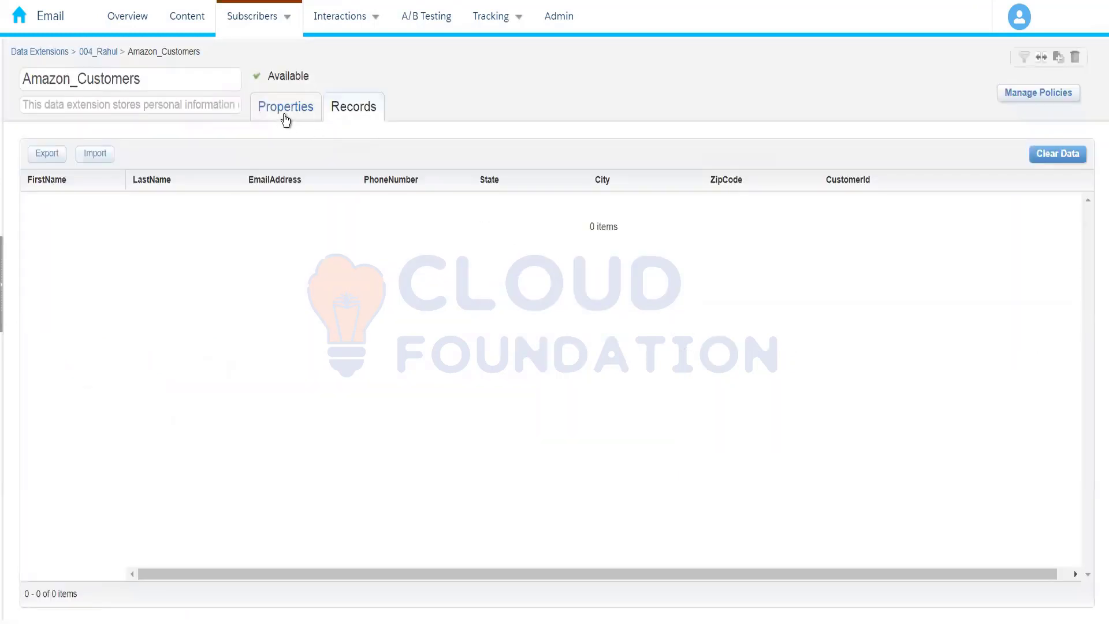
left_click(283, 111)
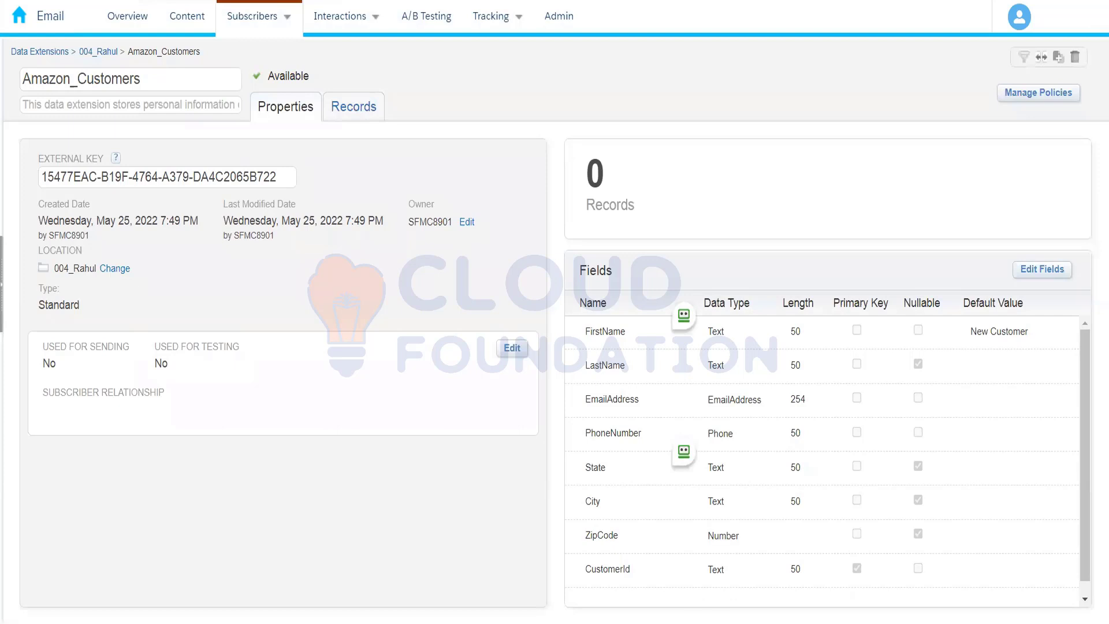
right_click(75, 0)
left_click(344, 111)
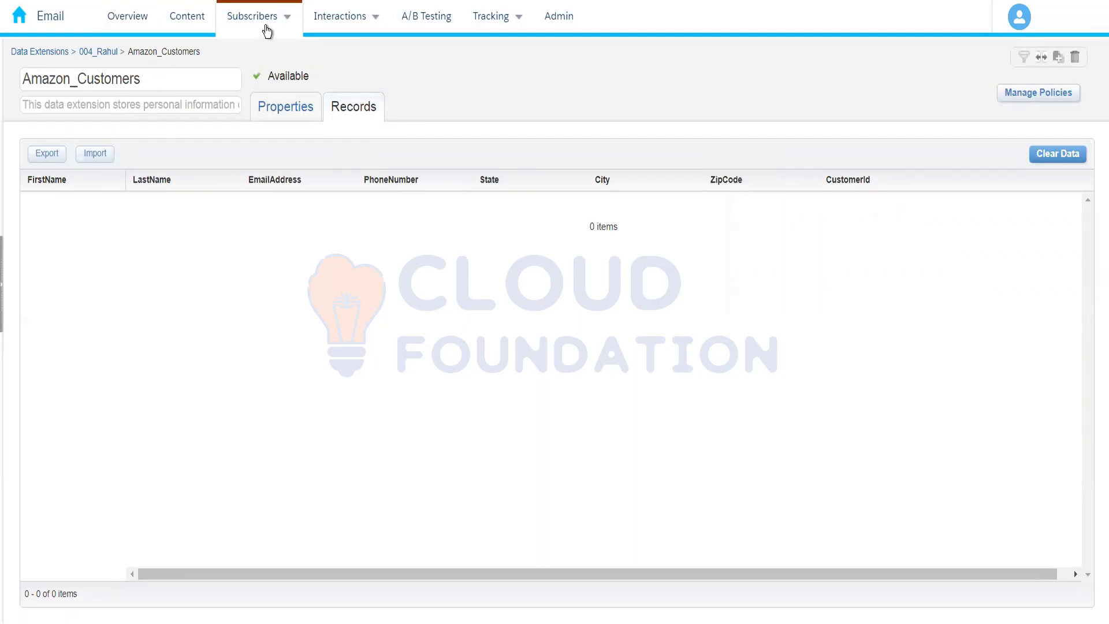
Switch to Contact Builder and show its list of data extensions
mouse_move(120, 28)
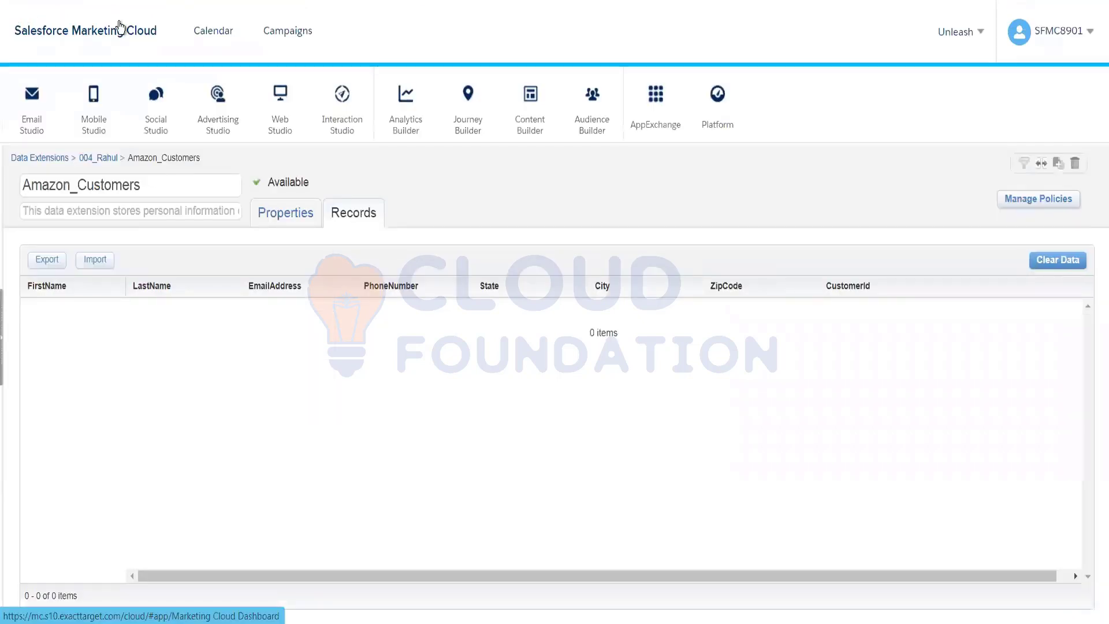
mouse_move(599, 126)
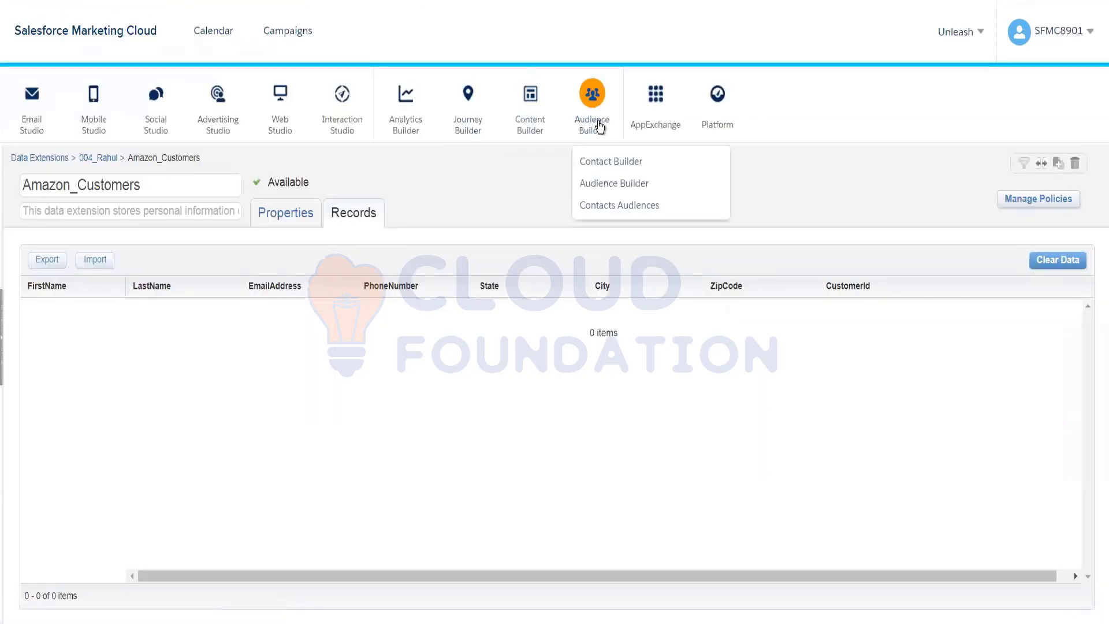
left_click(607, 164)
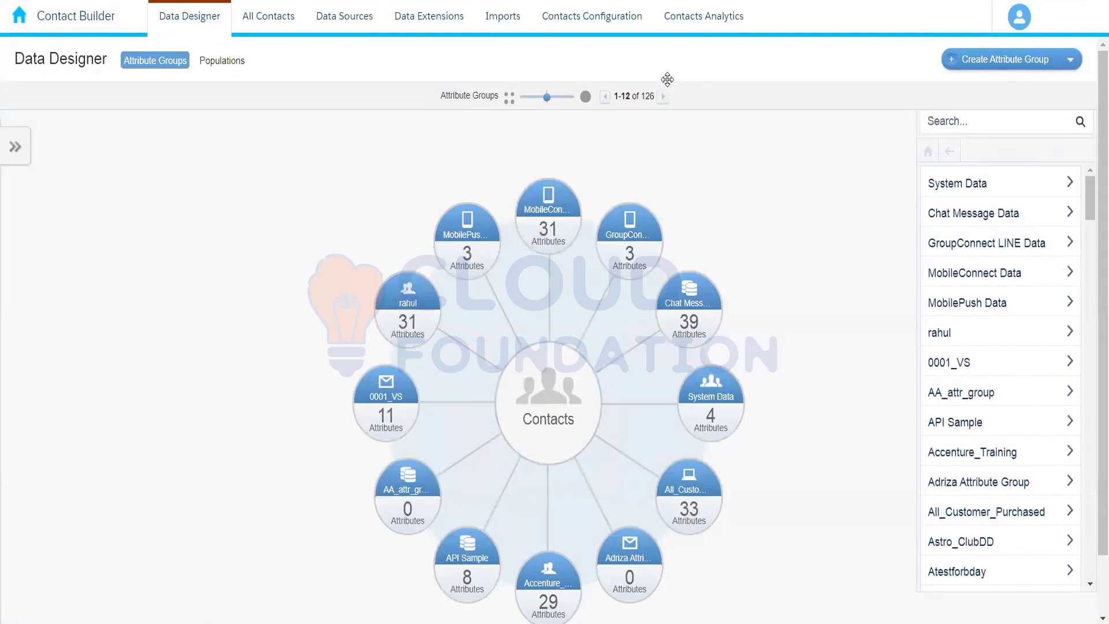
left_click(409, 22)
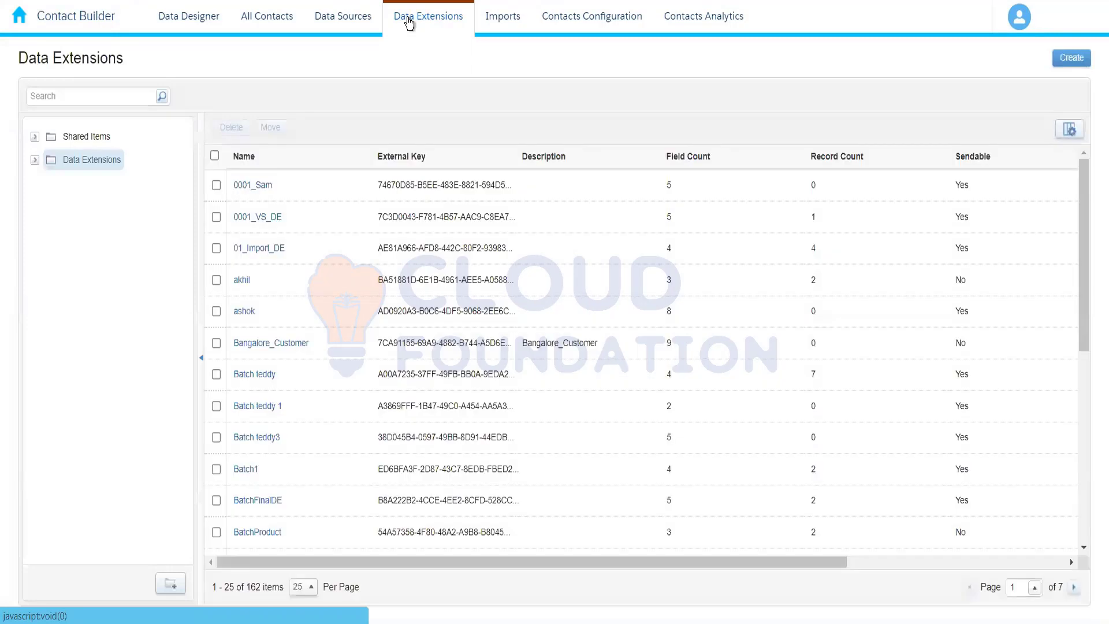
Expand the Data Extensions folder, search the page for 004 and open the folder whose name starts with 004
left_click(34, 161)
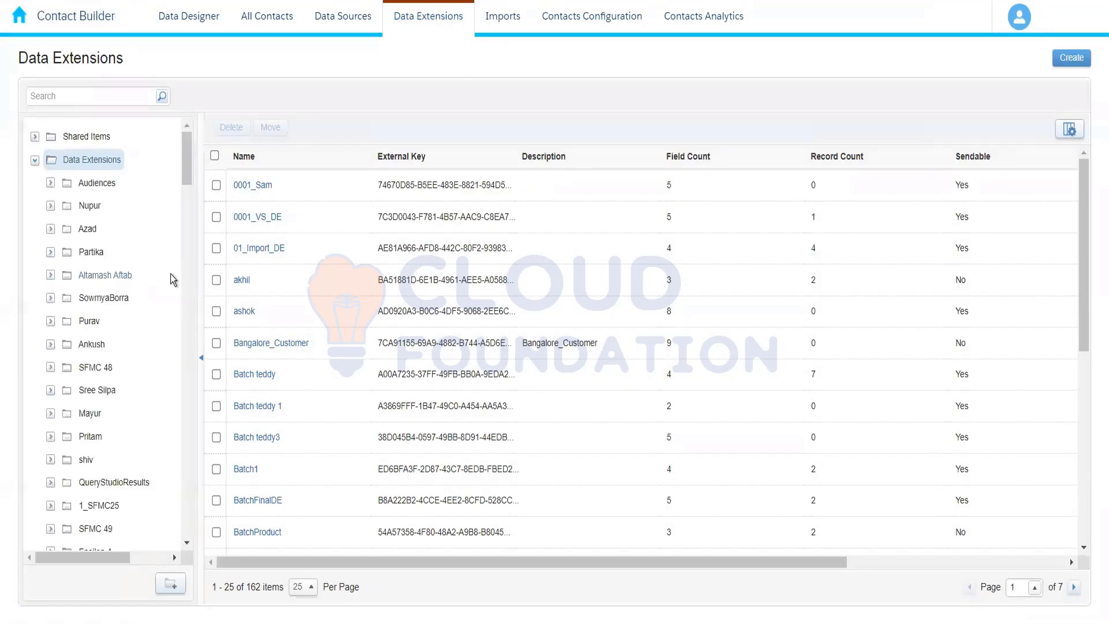
key("ctrl+f")
type("004")
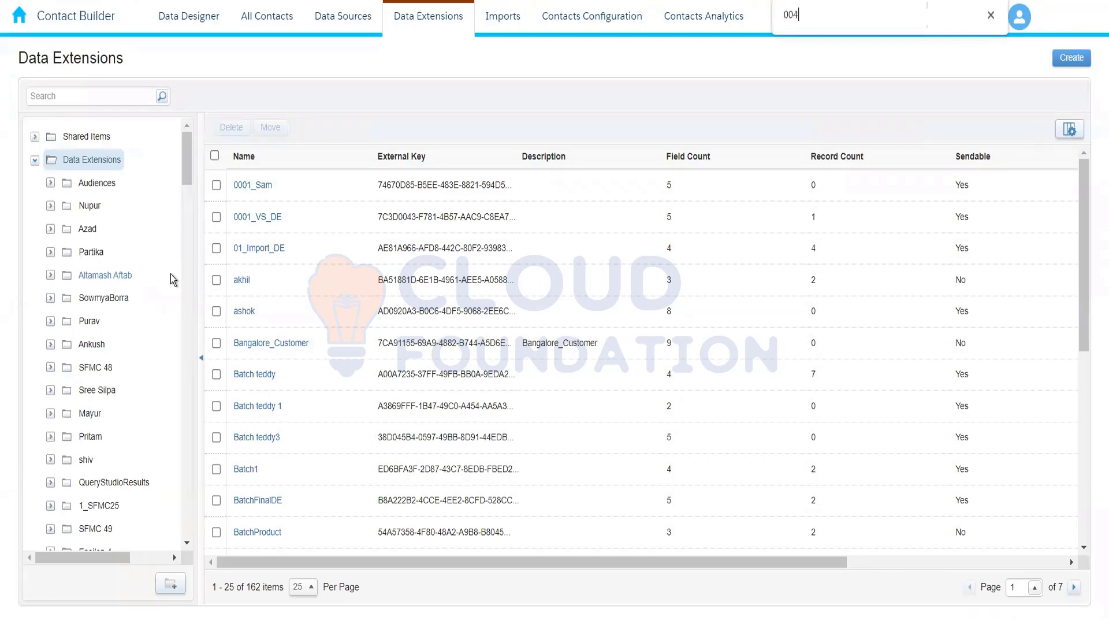
key("Return")
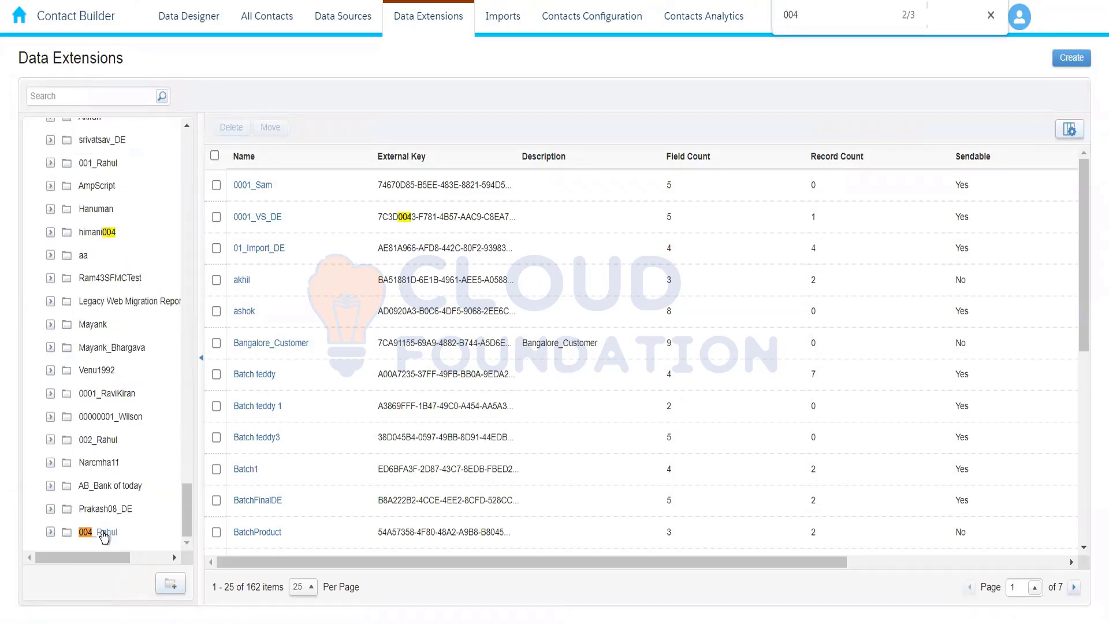
left_click(134, 525)
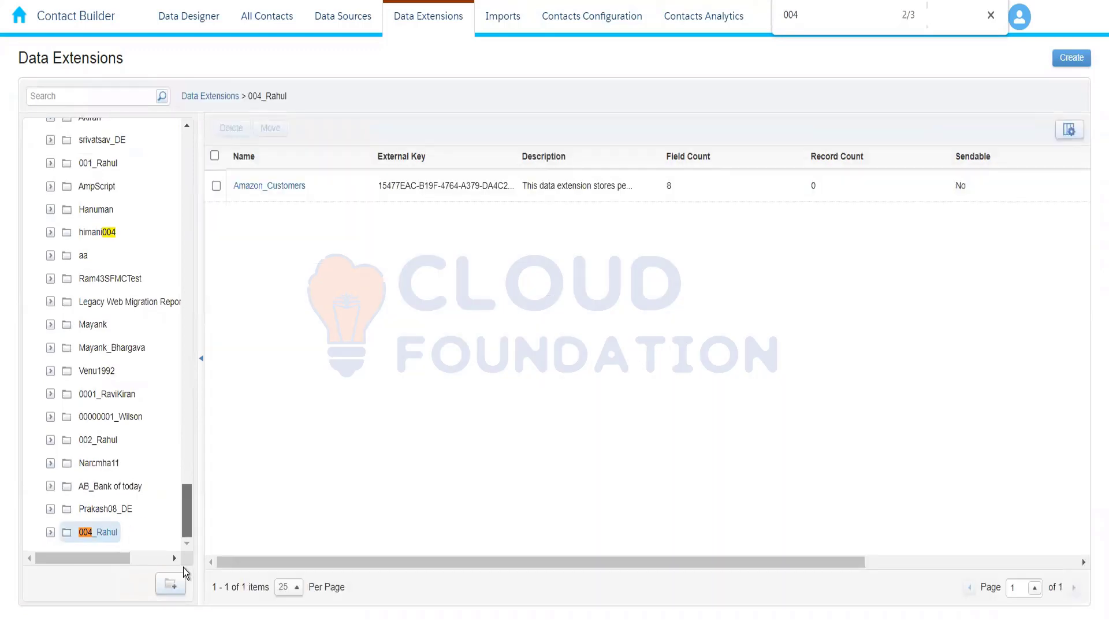
Open the Amazon_Customers data extension in Contact Builder and show its records
left_click(272, 193)
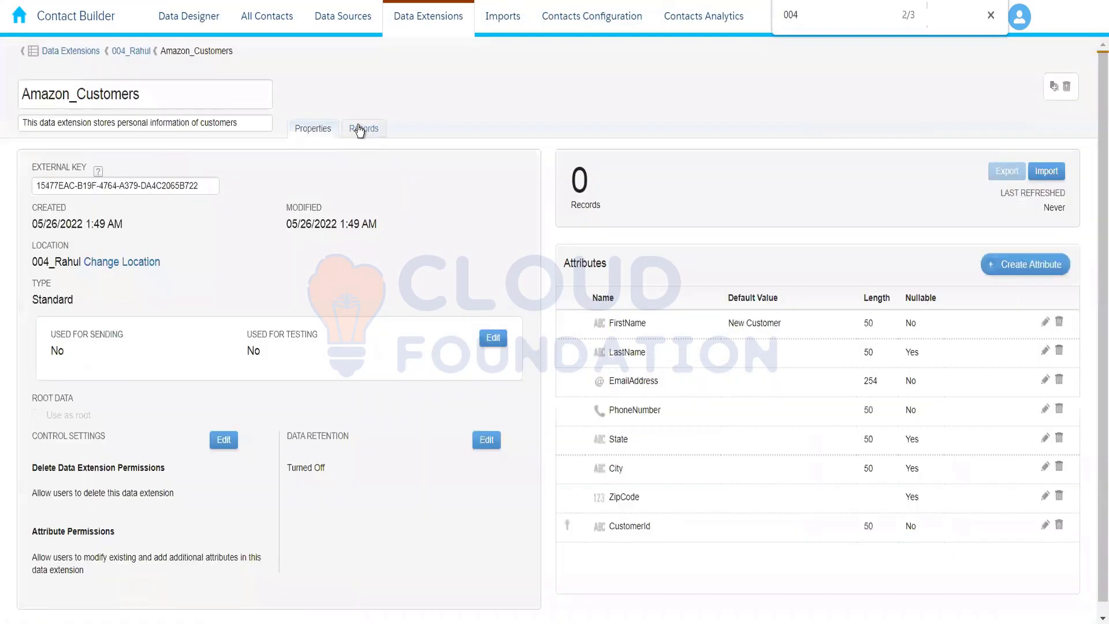
left_click(361, 128)
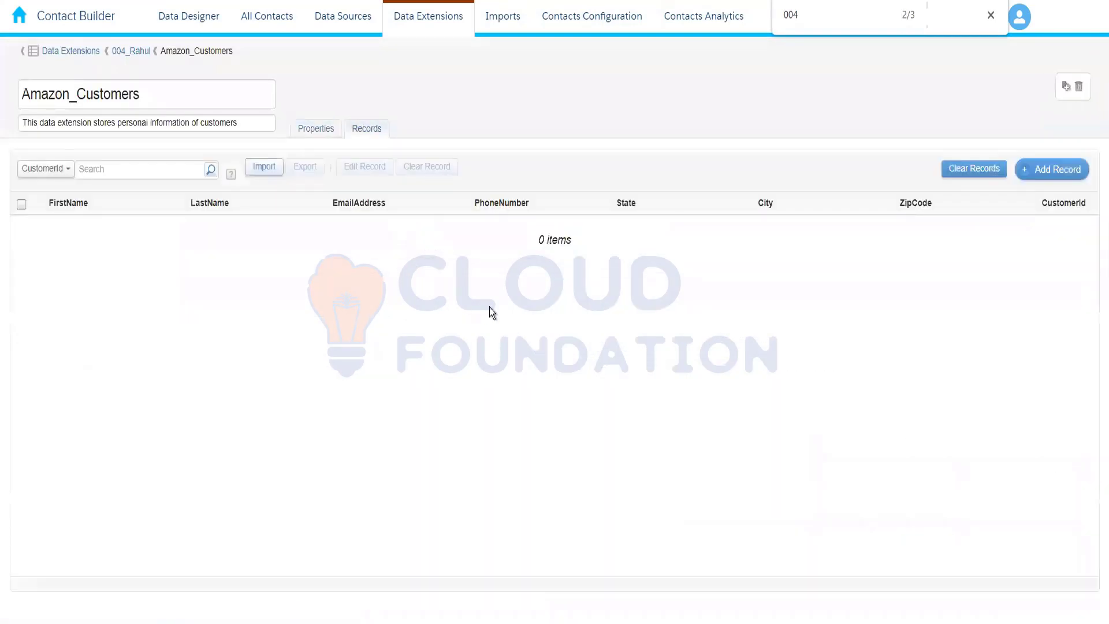
Add a first customer record with name, e-mail, phone number, state Telangana, city Hyderabad, zip code and customer ID, and save it
left_click(1056, 174)
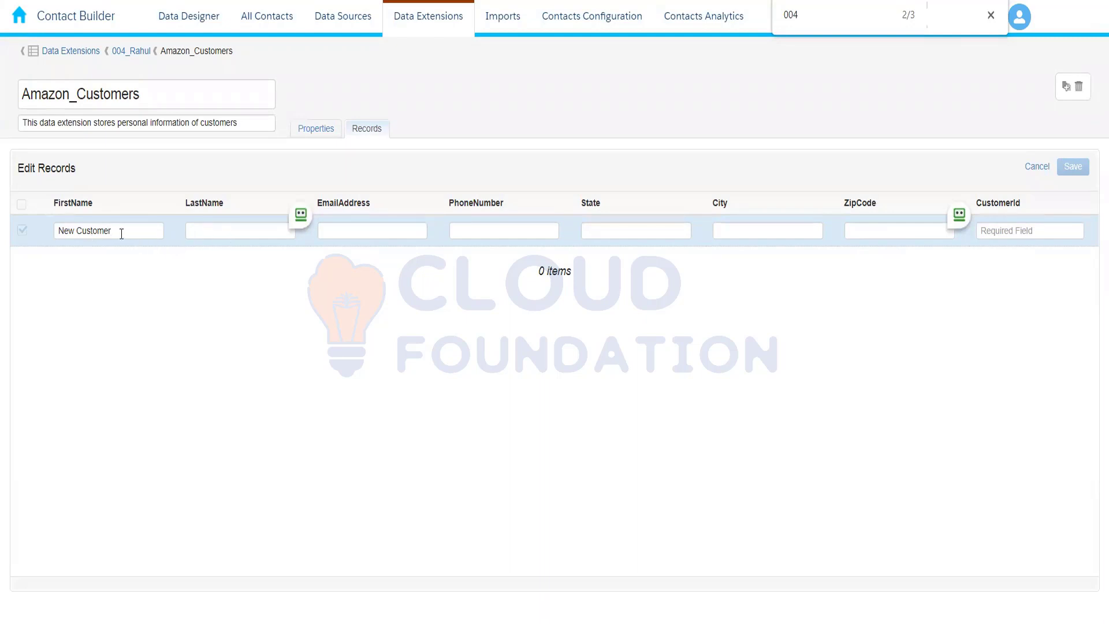
left_click_drag(121, 234, 39, 231)
key("BackSpace")
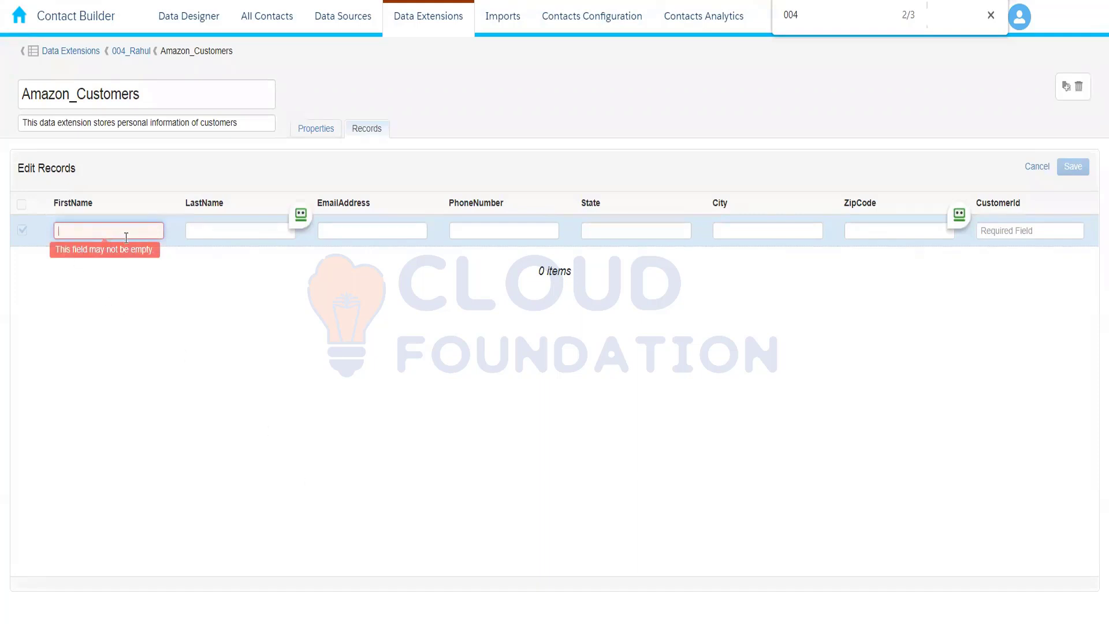
left_click(221, 231)
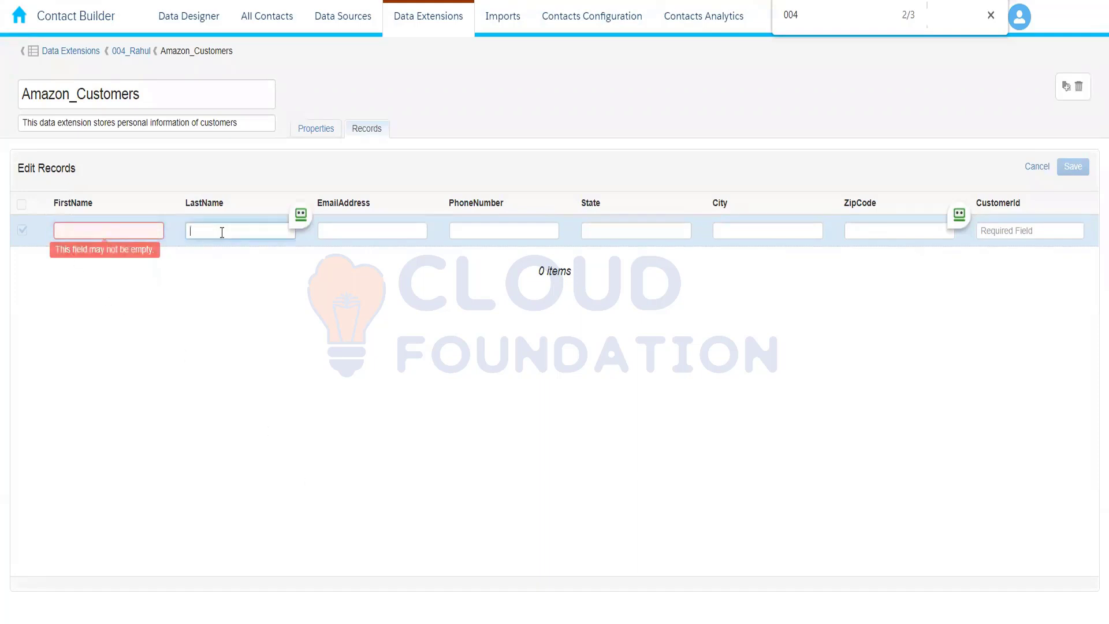
left_click(91, 226)
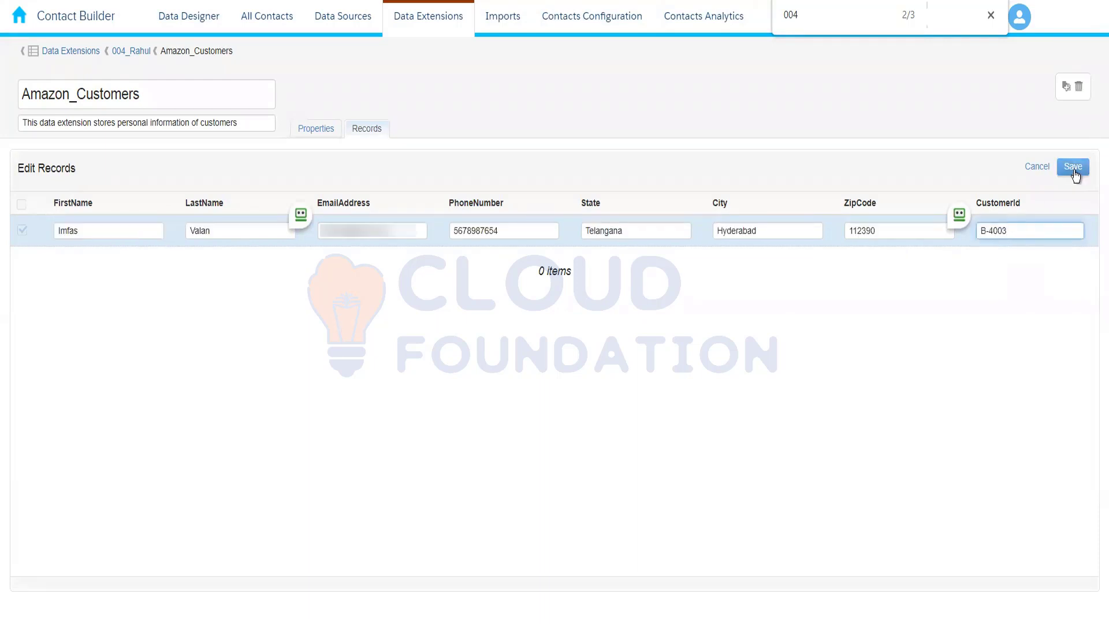
left_click(1073, 168)
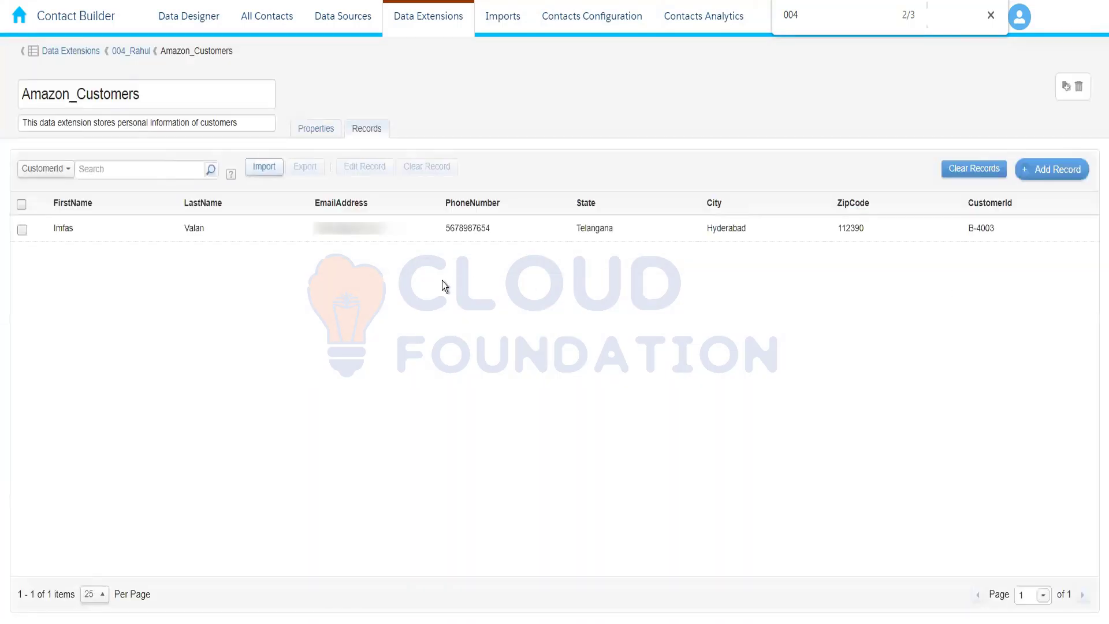
Start a second record and fill in the customer's e-mail address, first name and last name
left_click(1052, 168)
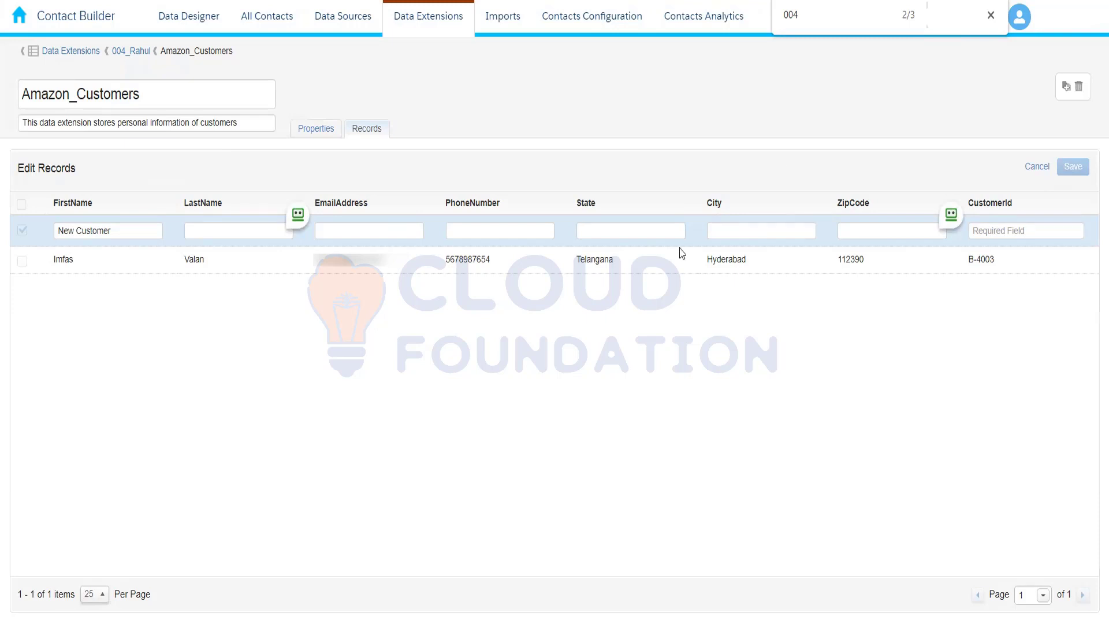
left_click(352, 230)
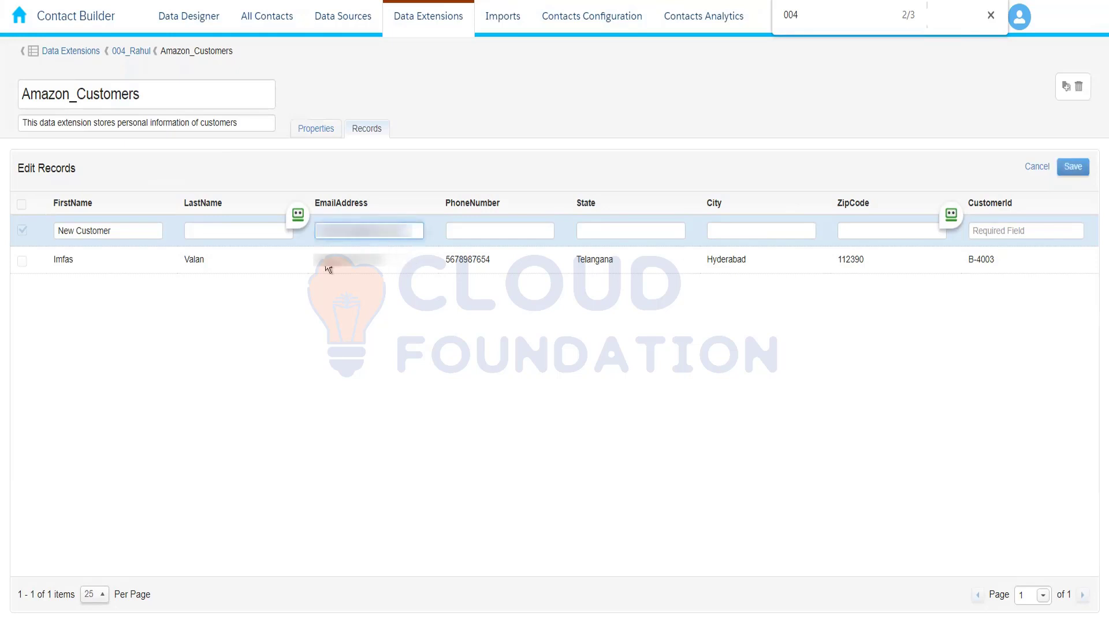
left_click_drag(139, 230, 40, 225)
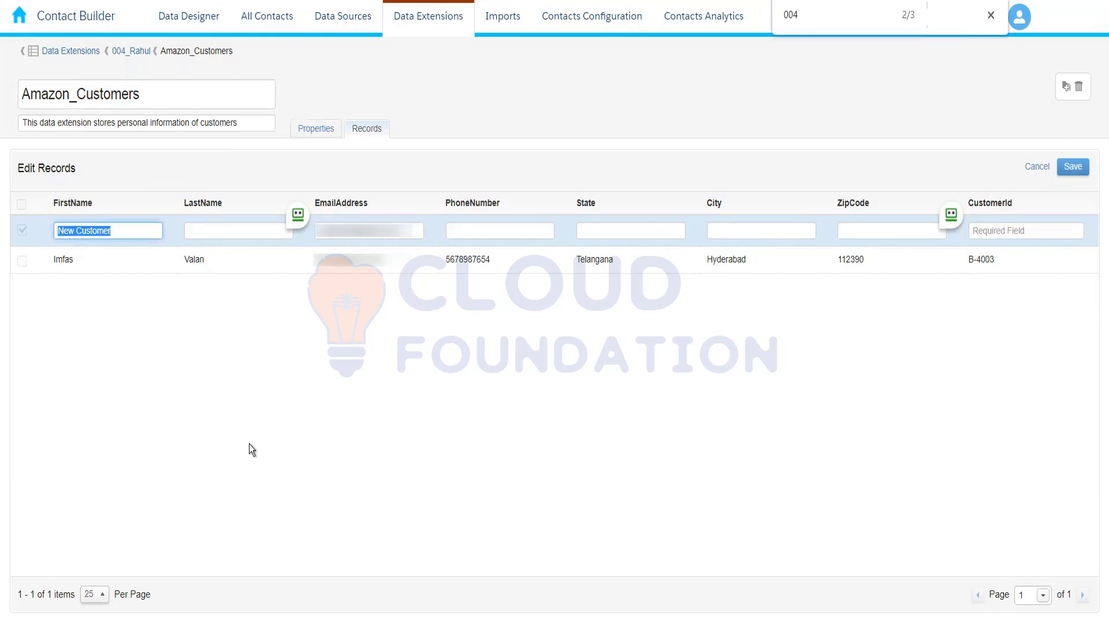
key("Tab")
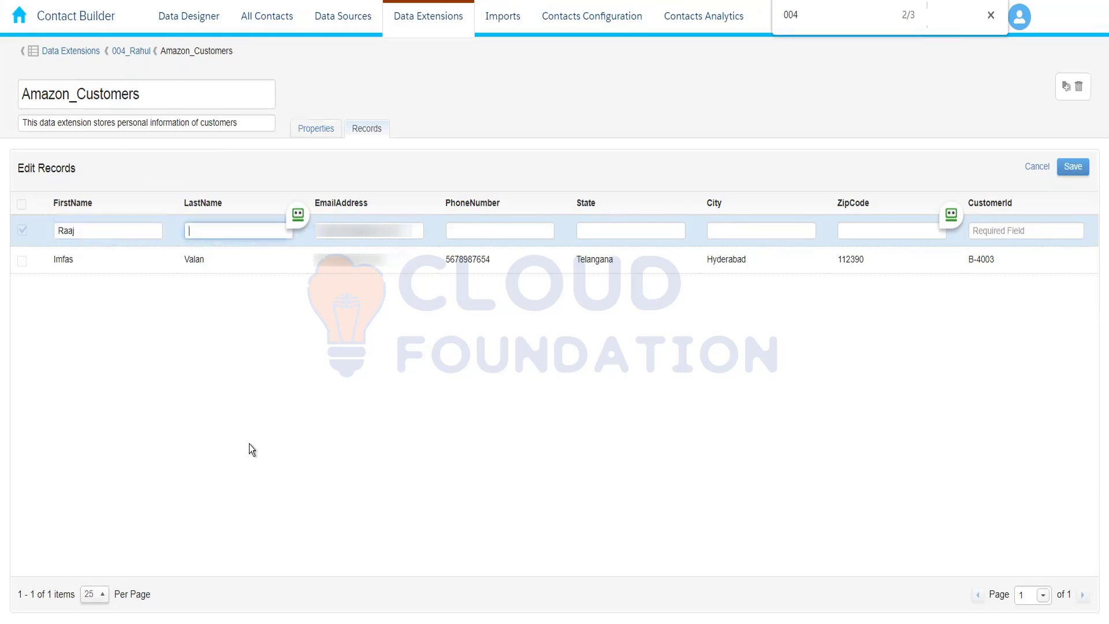
key("Tab")
key("Tab")
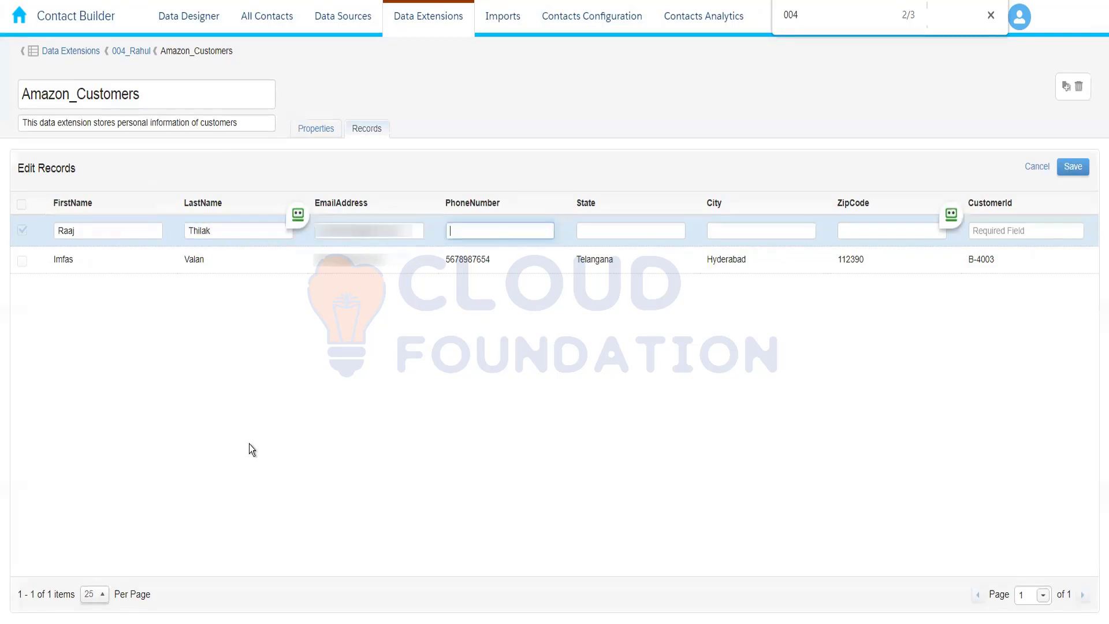
Reuse the first record's phone number in the new record, and set its State to Delhi and City to New Delhi
double_click(460, 262)
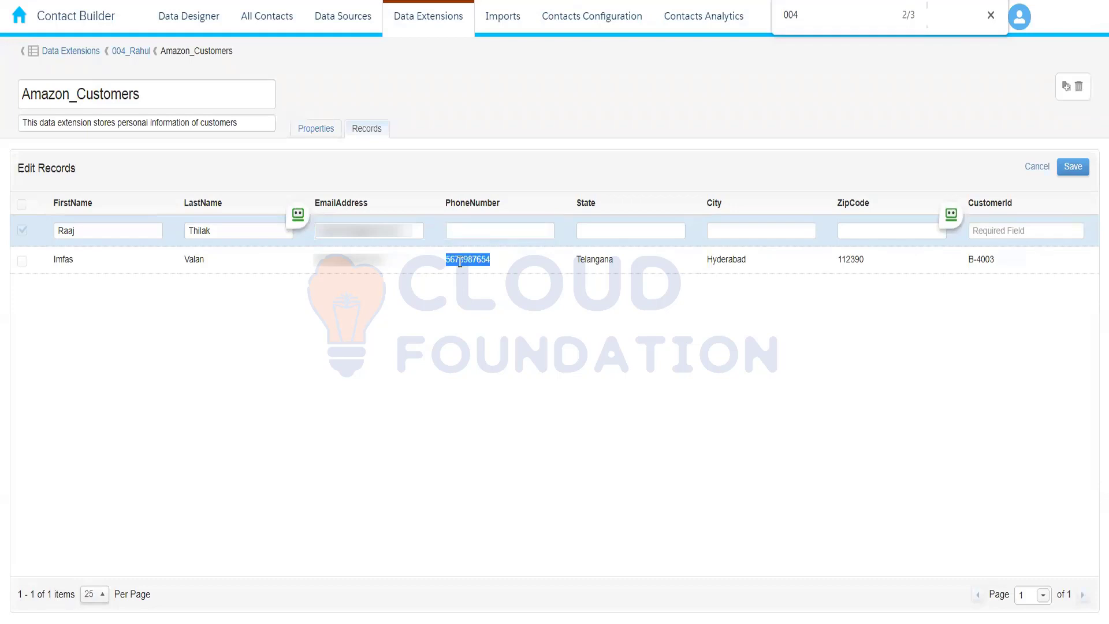
left_click(485, 230)
key("ctrl+v")
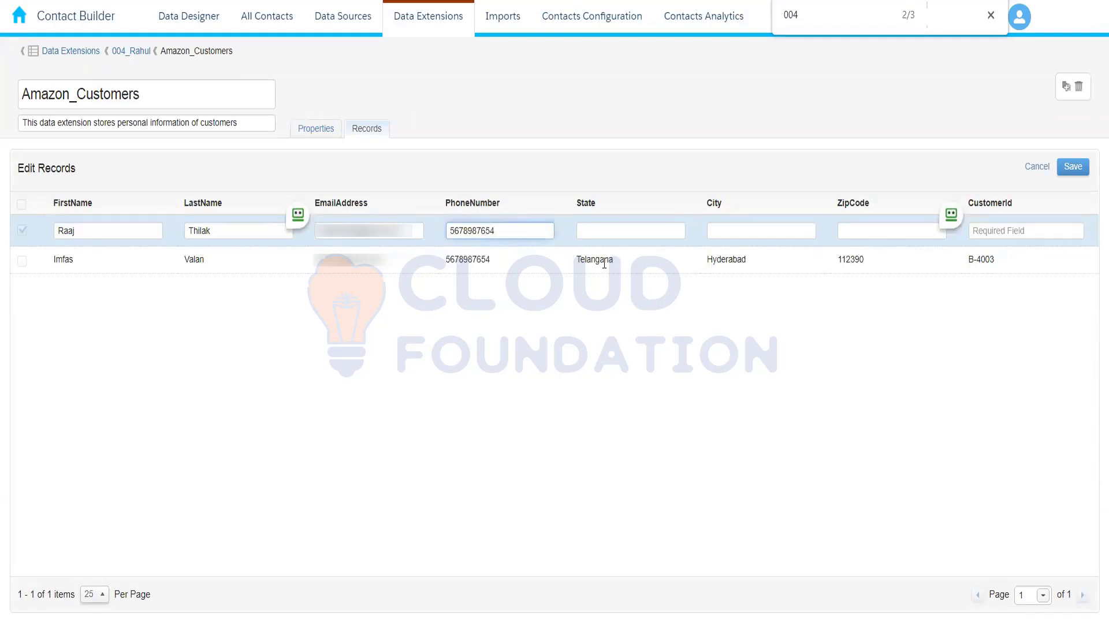
left_click(601, 231)
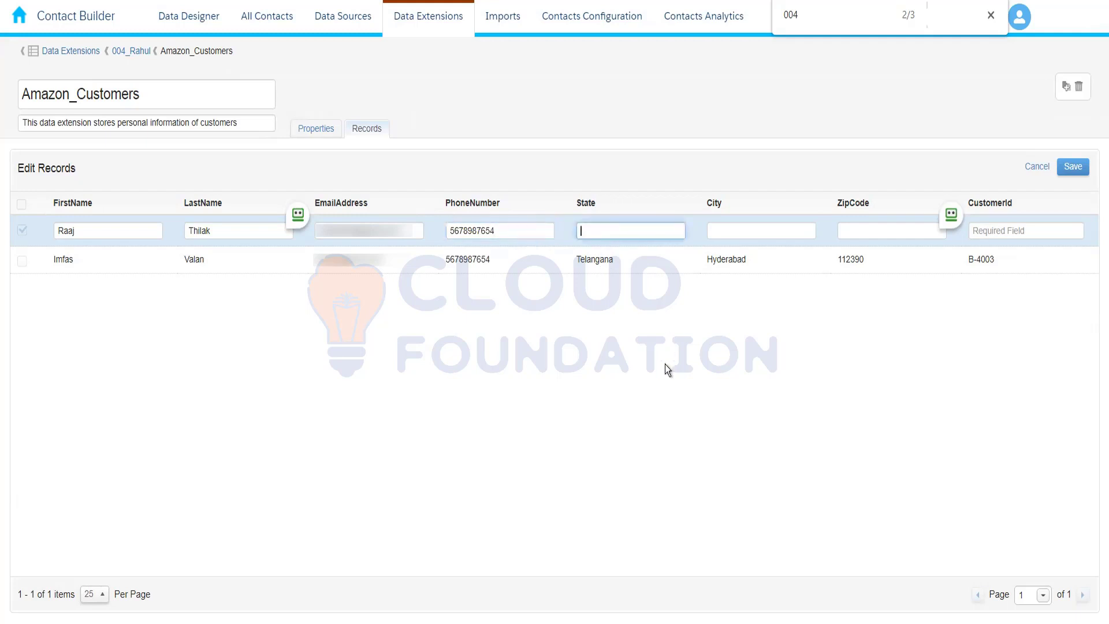
type("Delhi")
key("Tab")
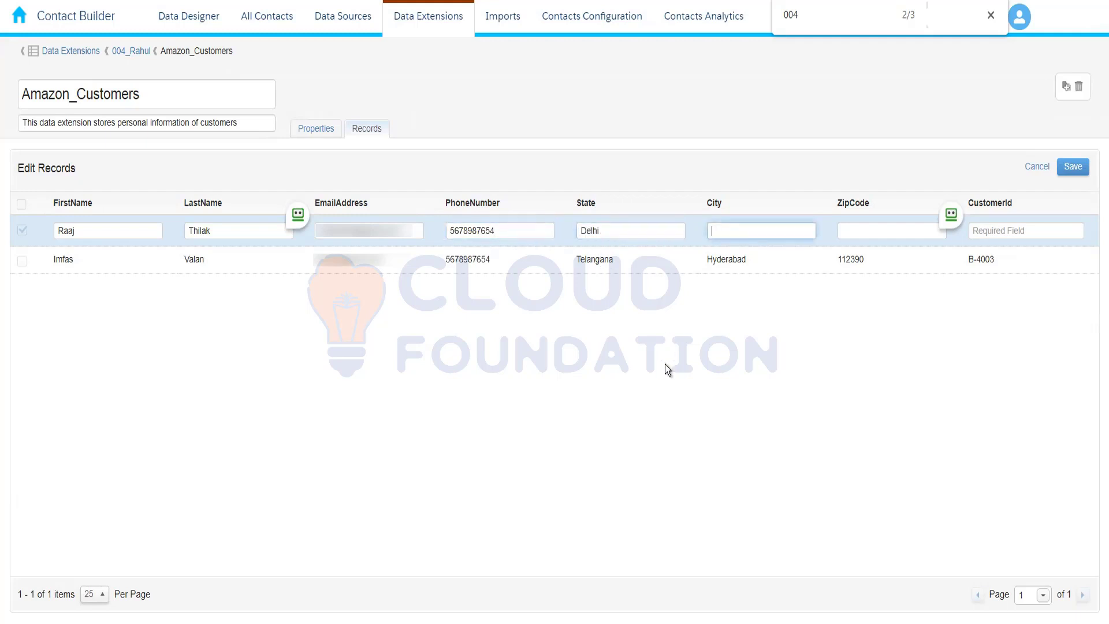
type("New Delhi")
Enter the second customer's zip code and customer ID, and save the record
left_click(862, 230)
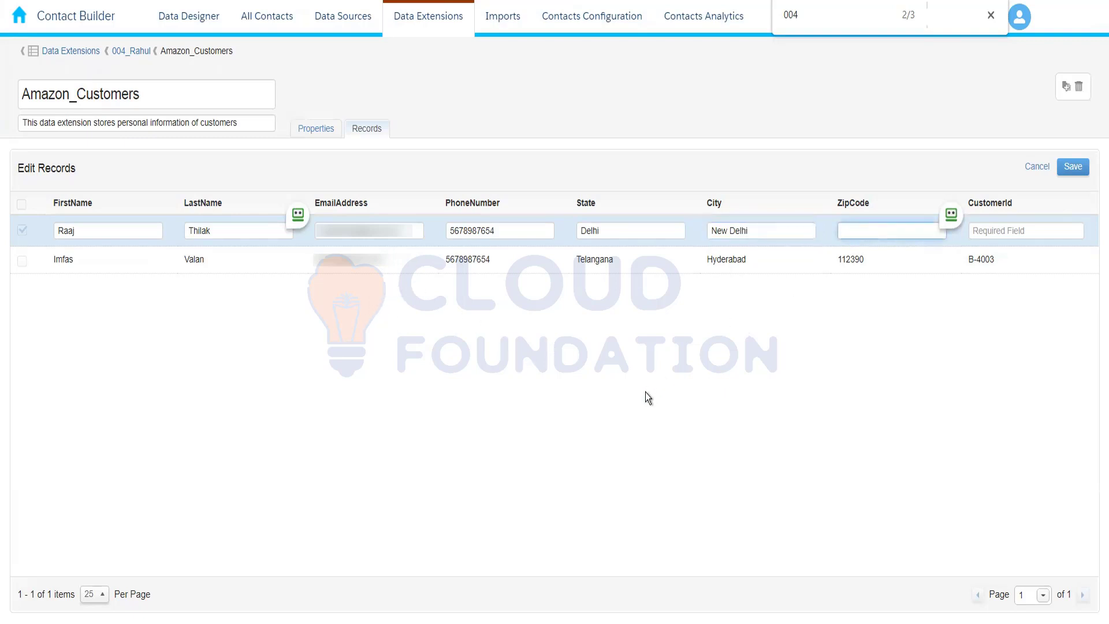
type("876543")
left_click(997, 231)
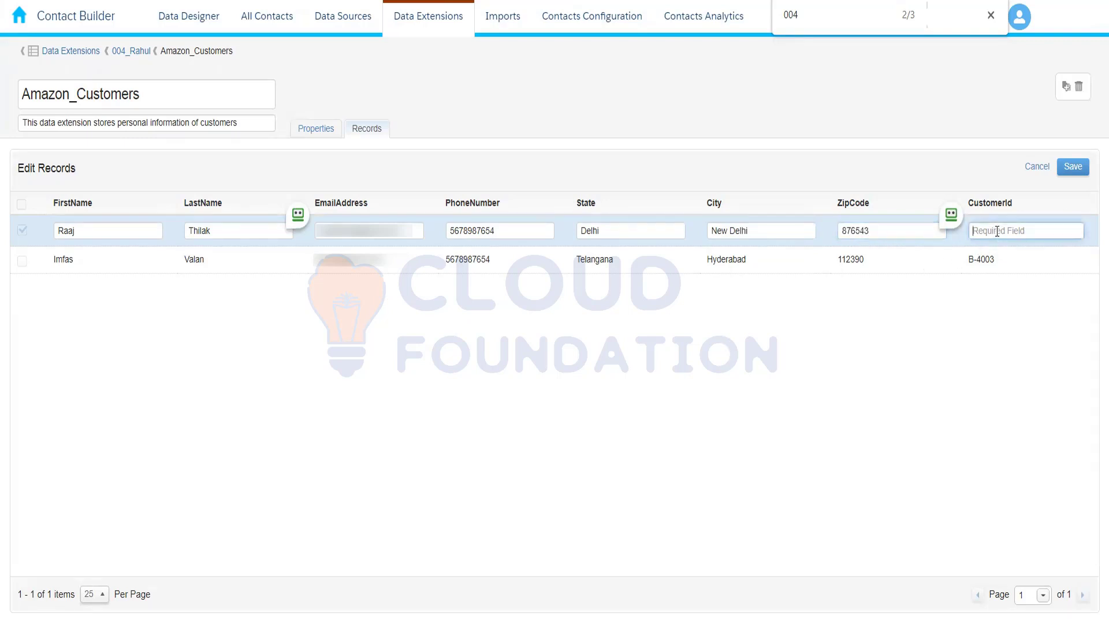
type("B-4004")
left_click(1073, 167)
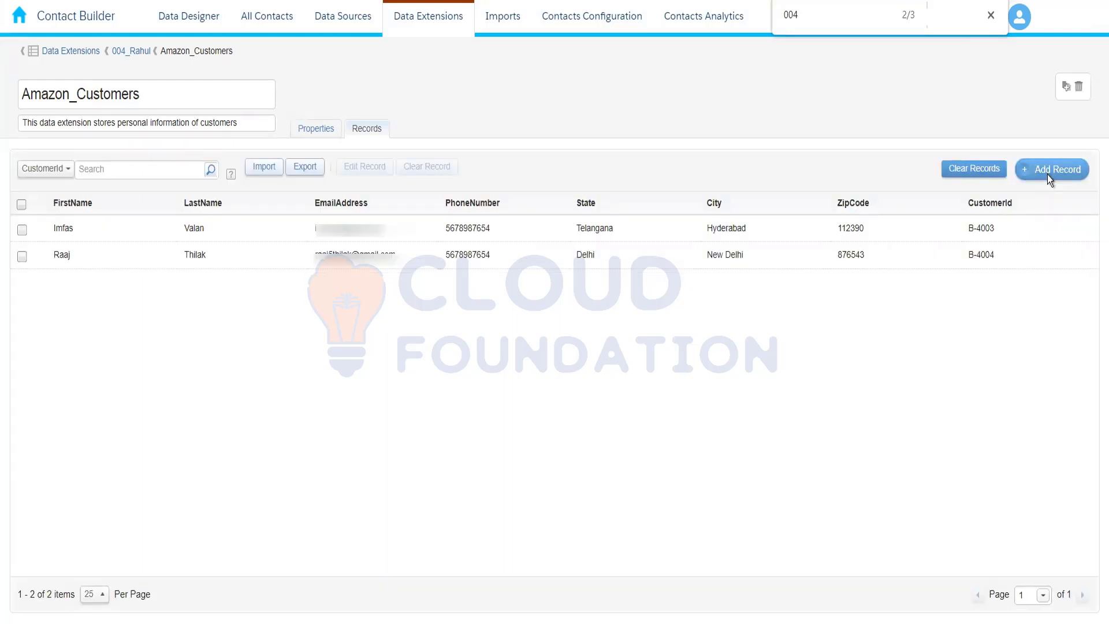
Start a third record and fill in the customer's e-mail address, first name, last name and phone number
left_click(1048, 174)
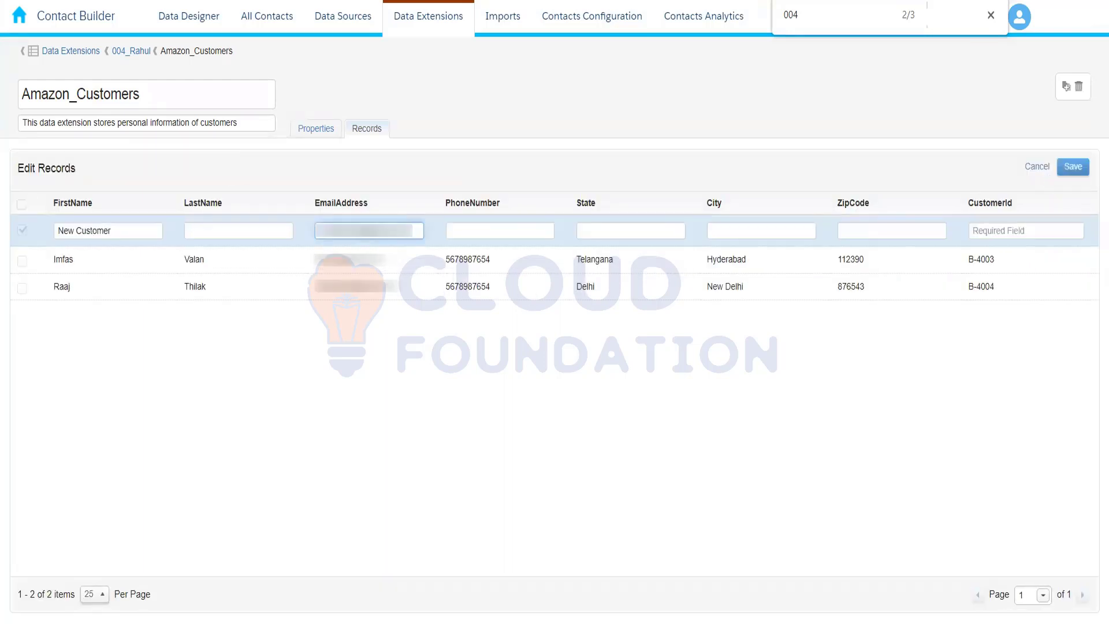
left_click_drag(136, 230, 8, 223)
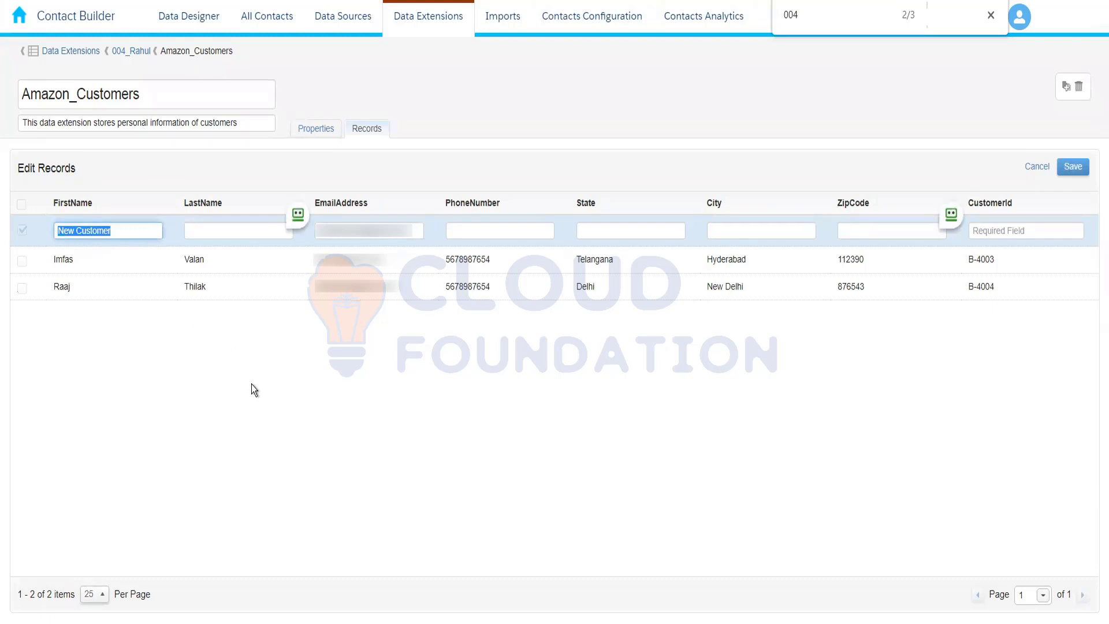
key("Tab")
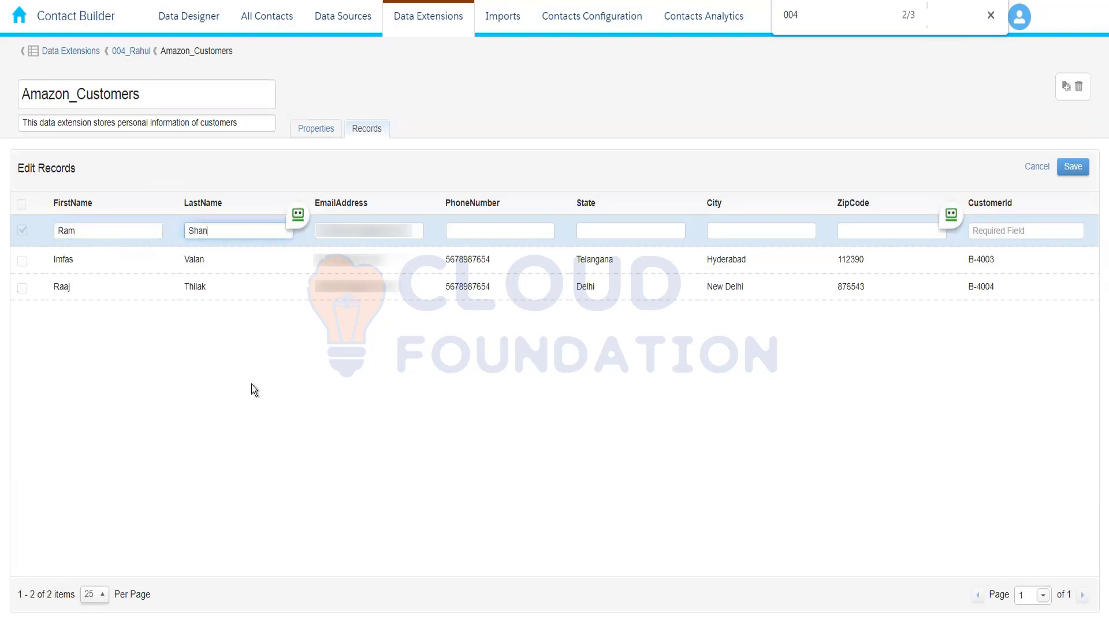
left_click(499, 229)
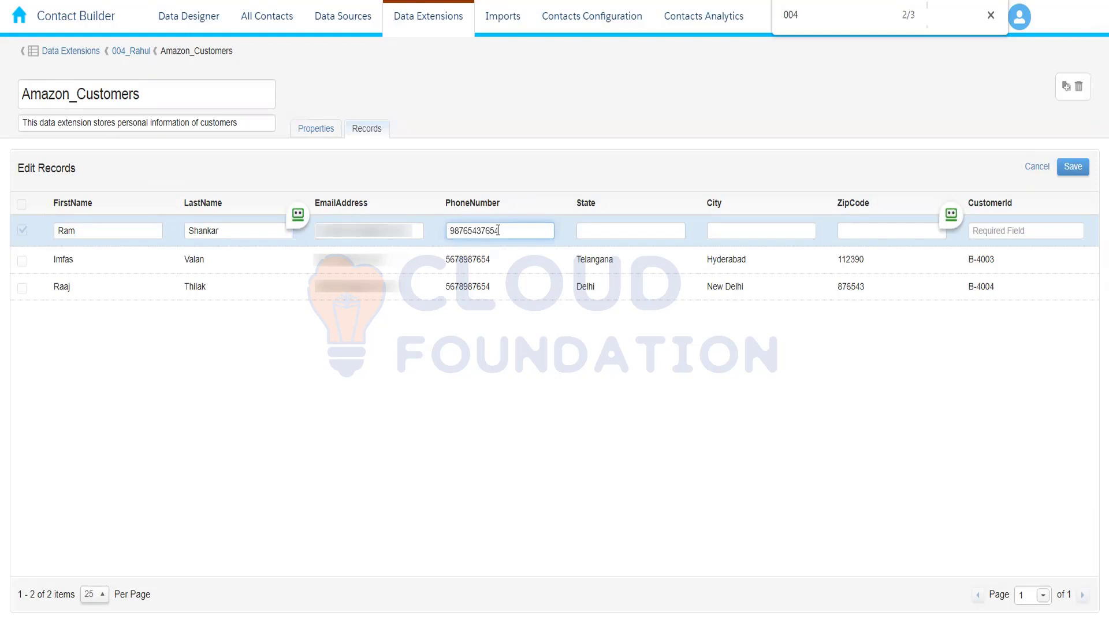
Set the third record's State to Maharashtra and City to Pune, enter the zip code and customer ID, and save it
left_click(610, 230)
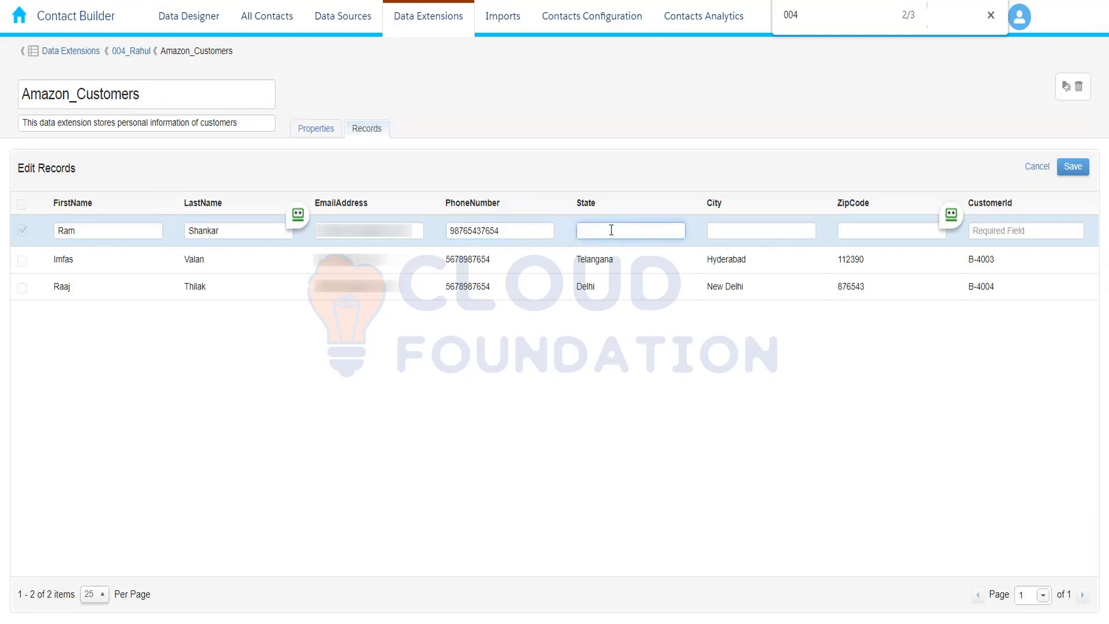
type("Maharashtra")
left_click(735, 234)
type("Pune")
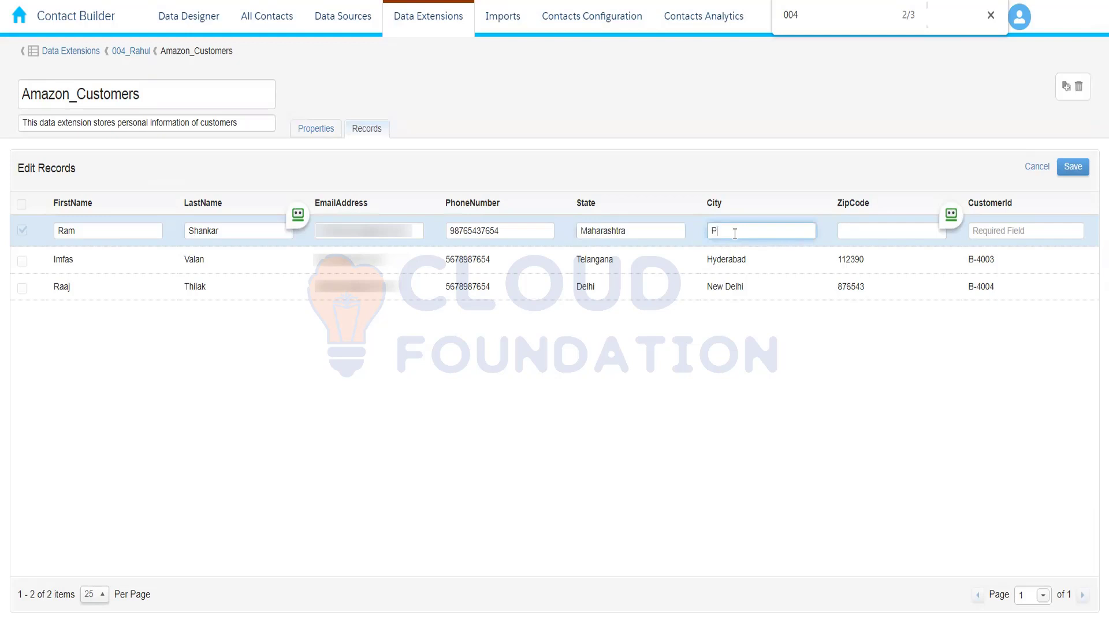
left_click(866, 233)
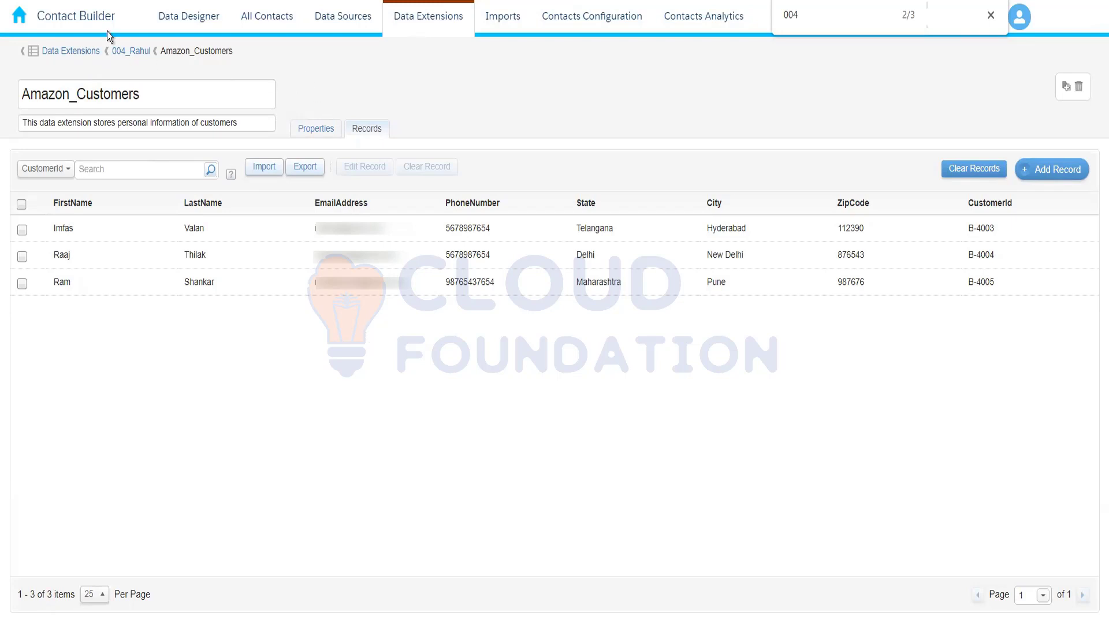
Duplicate the browser tab and switch from Contact Builder to Email Studio in the copy
right_click(79, 0)
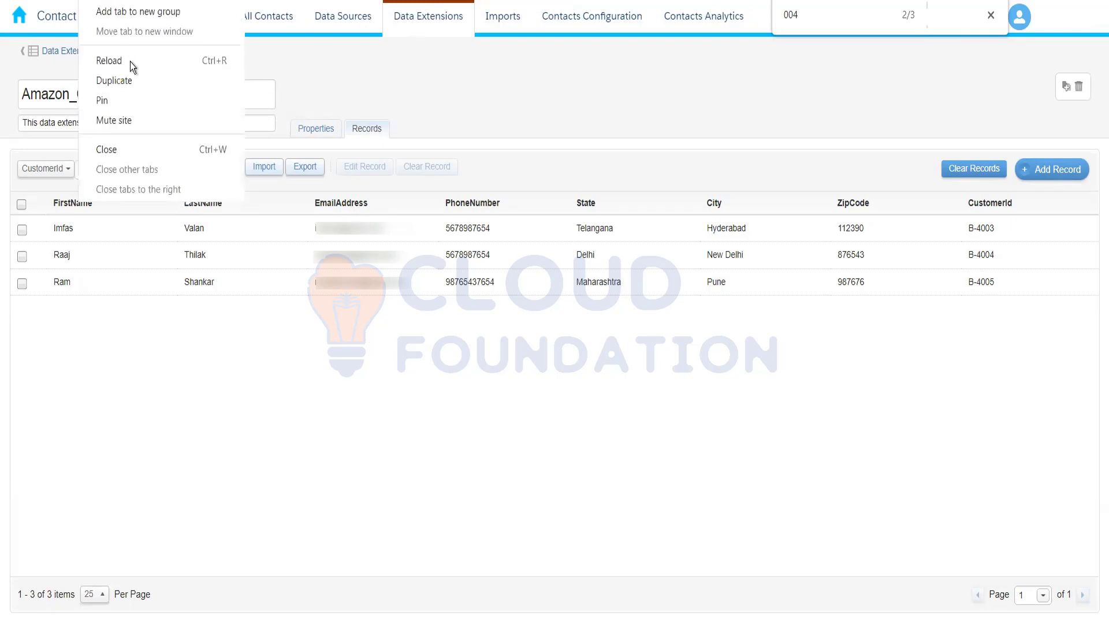
left_click(136, 76)
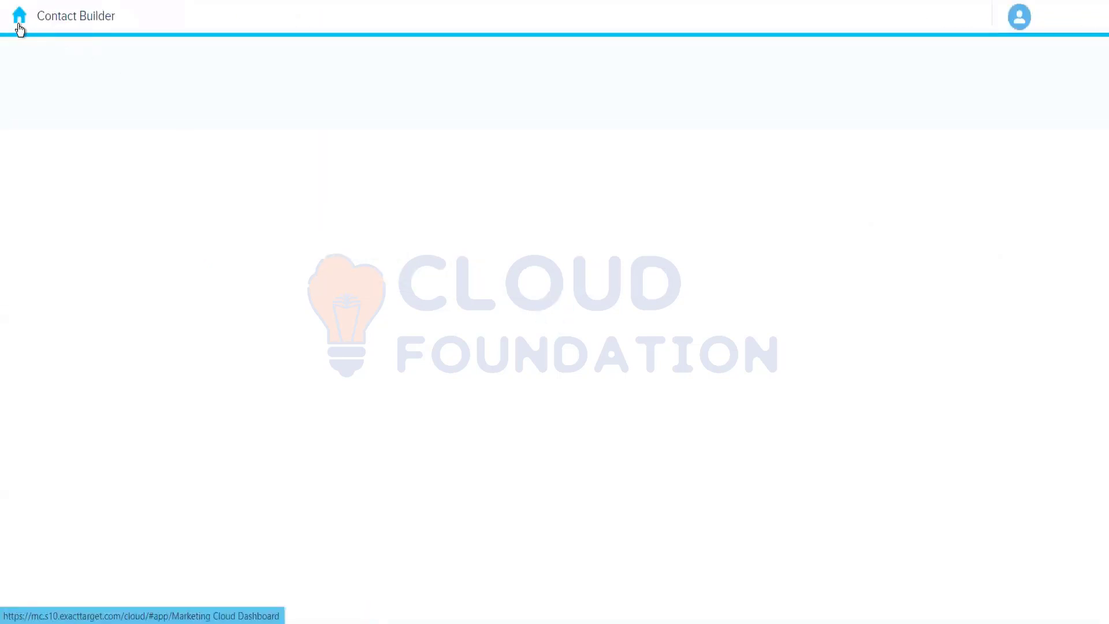
left_click(19, 27)
mouse_move(284, 130)
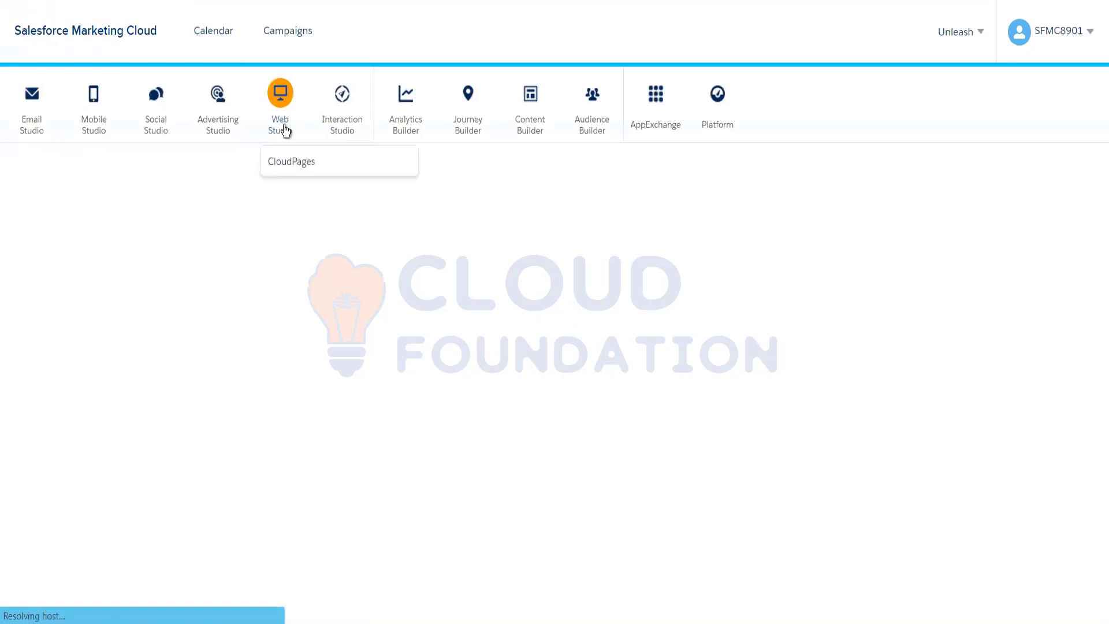
mouse_move(43, 119)
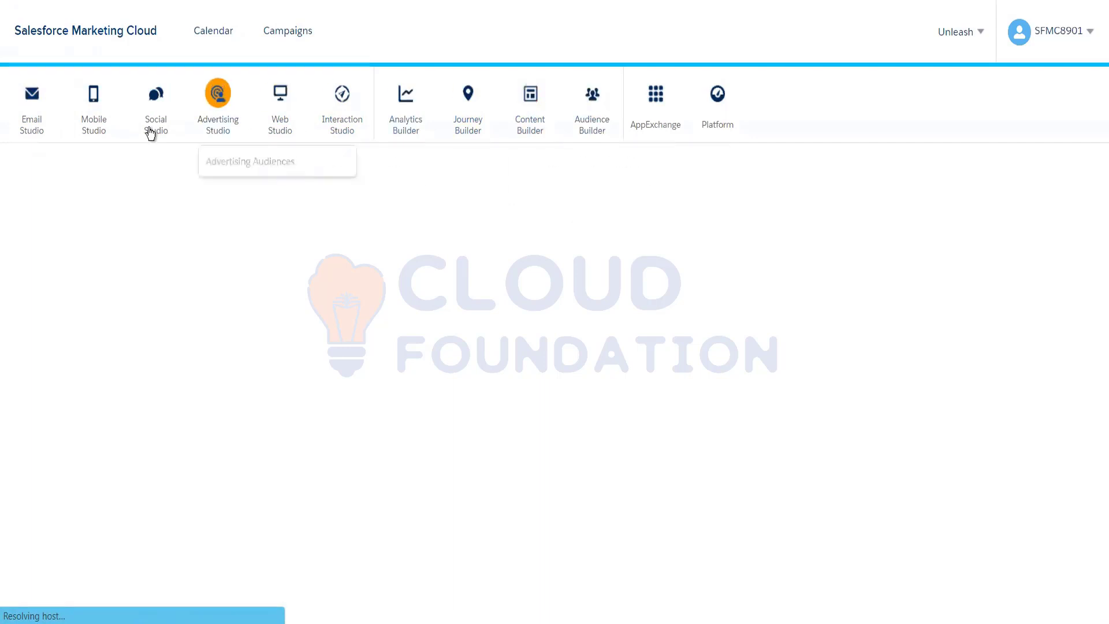
left_click(40, 163)
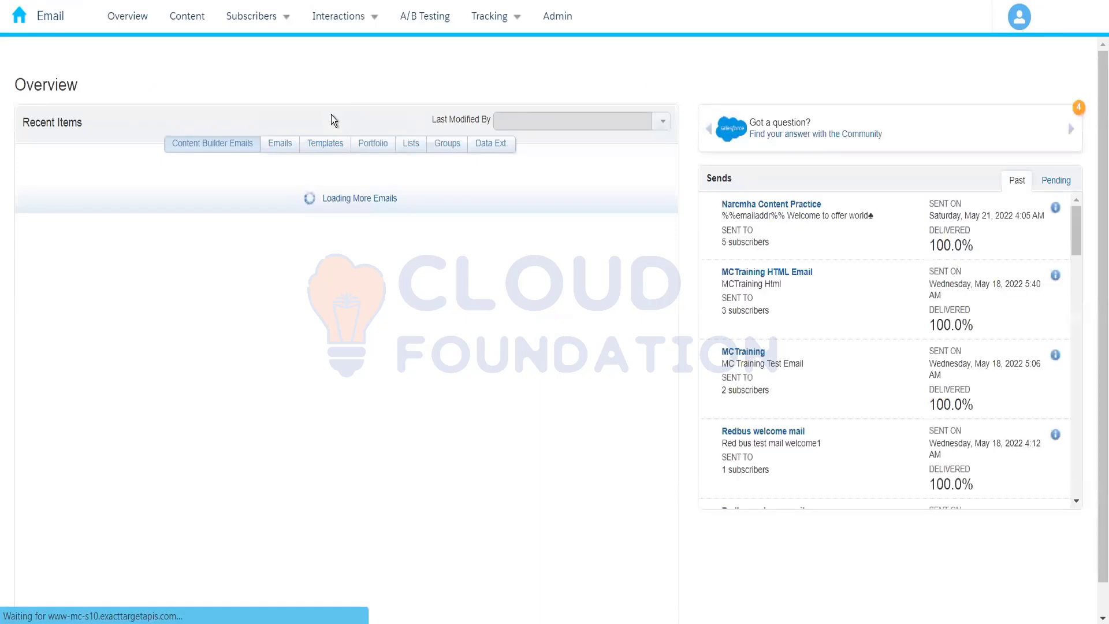
Show the subscribers' data extensions and open the data extension folder whose name starts with 004
mouse_move(270, 19)
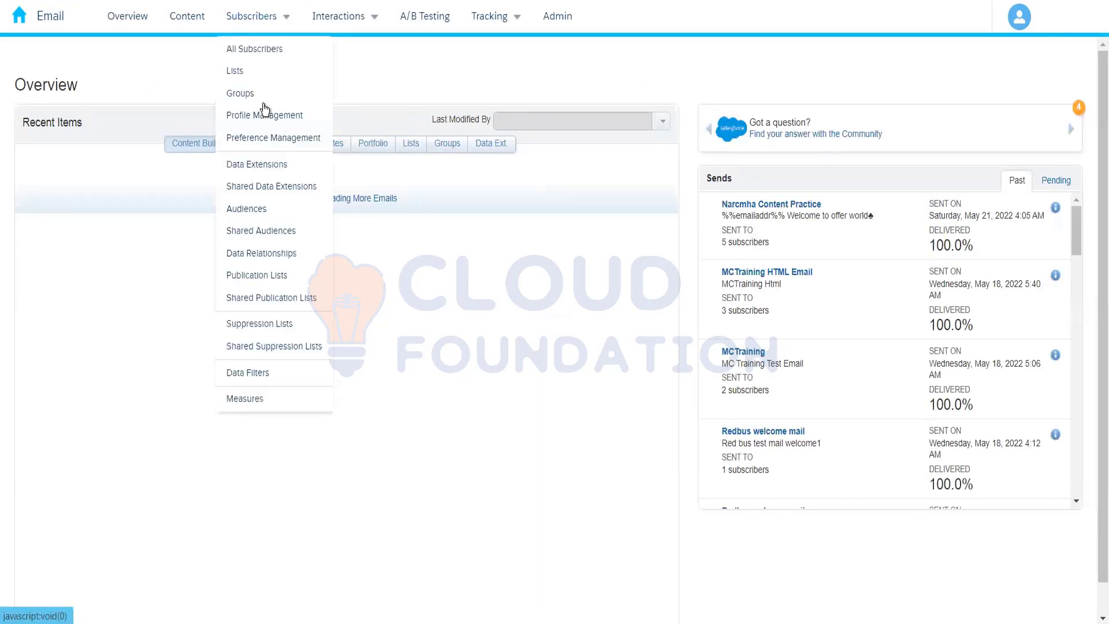
left_click(269, 168)
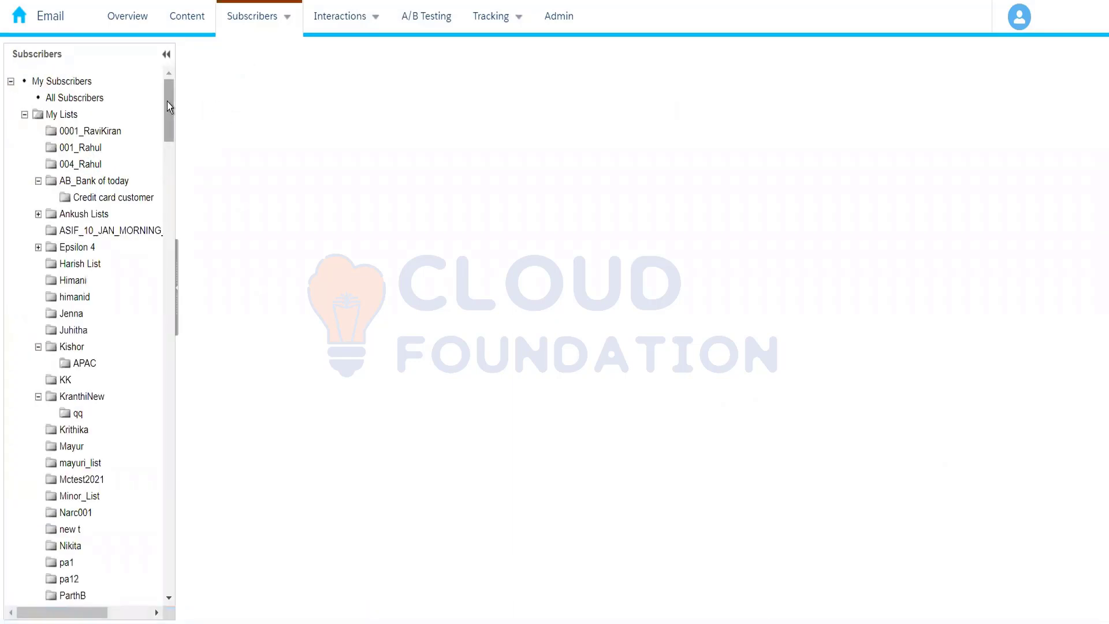
scroll(168, 104, "down", 15)
scroll(162, 277, "down", 10)
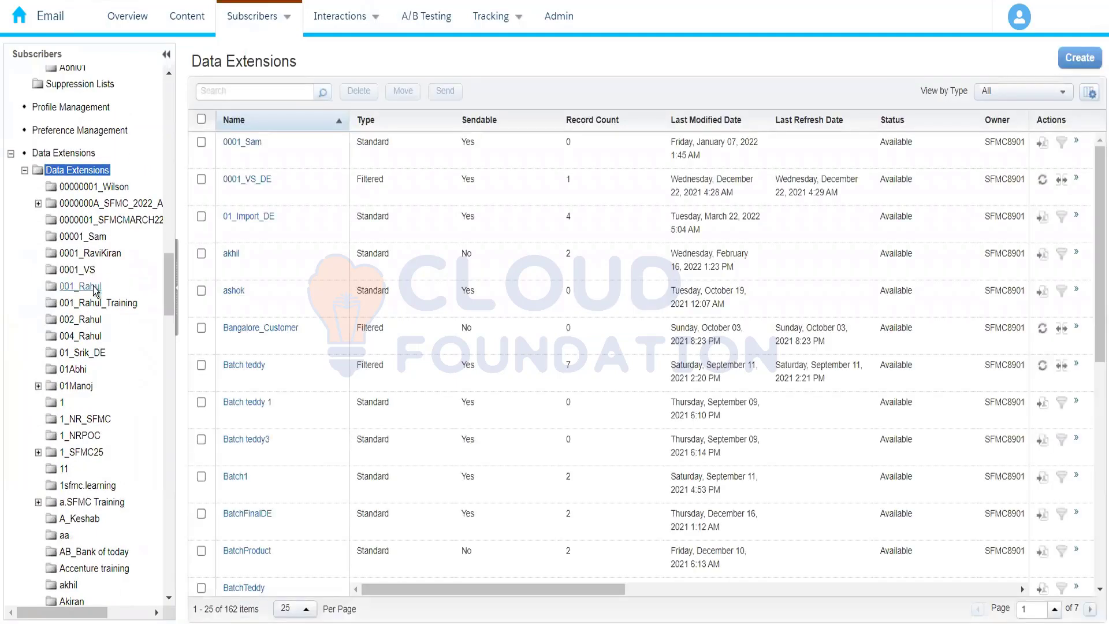
left_click(87, 336)
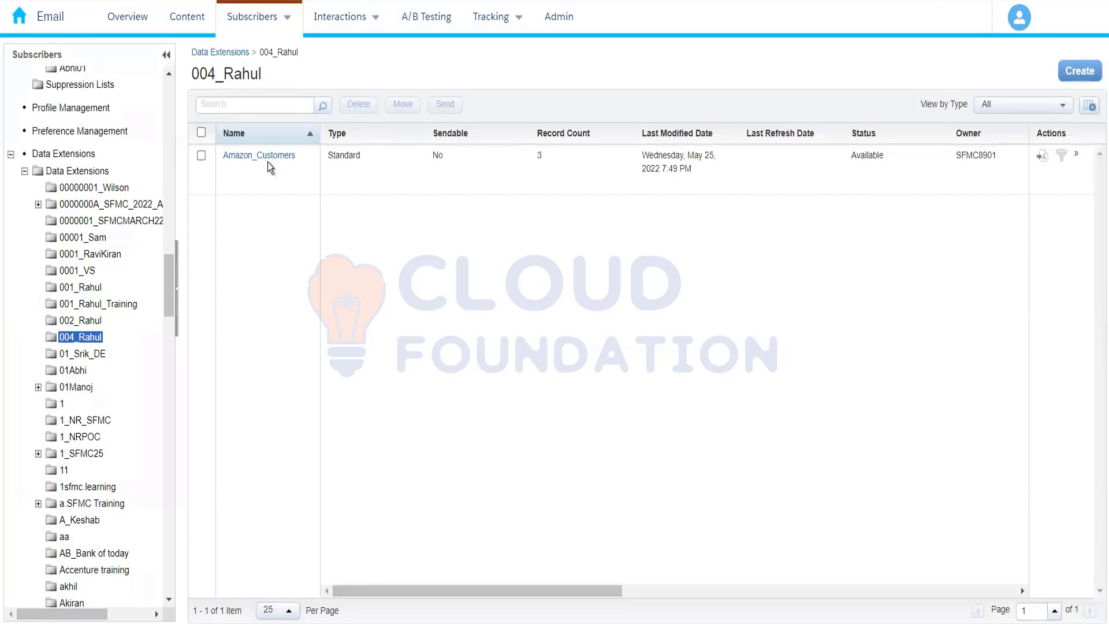
Open the Amazon_Customers data extension in Email Studio and examine its records and properties
left_click(262, 156)
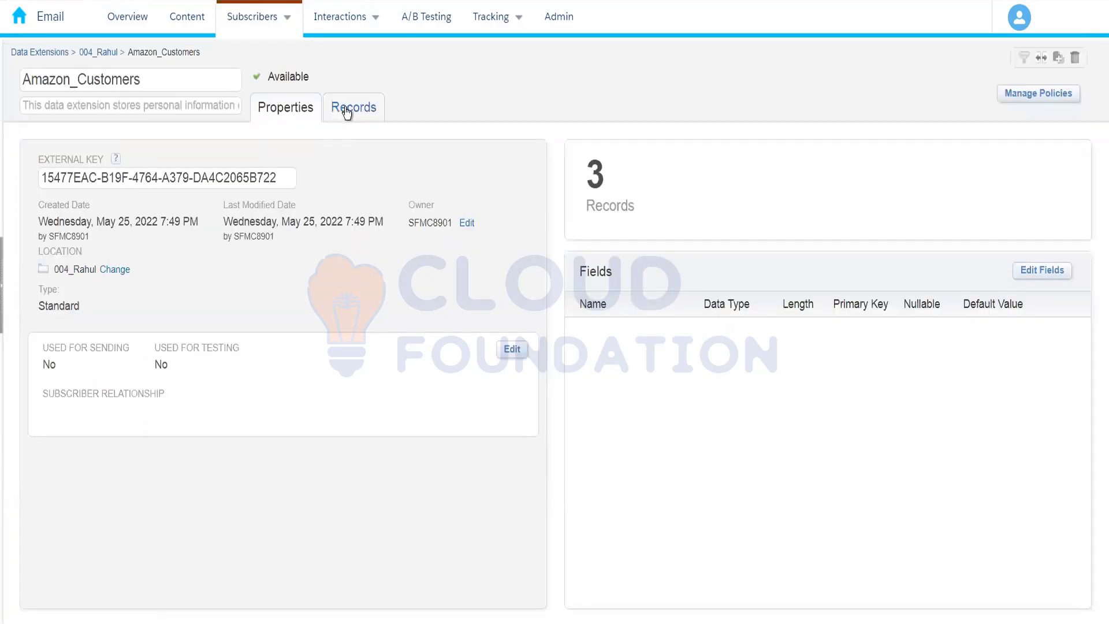
left_click(345, 111)
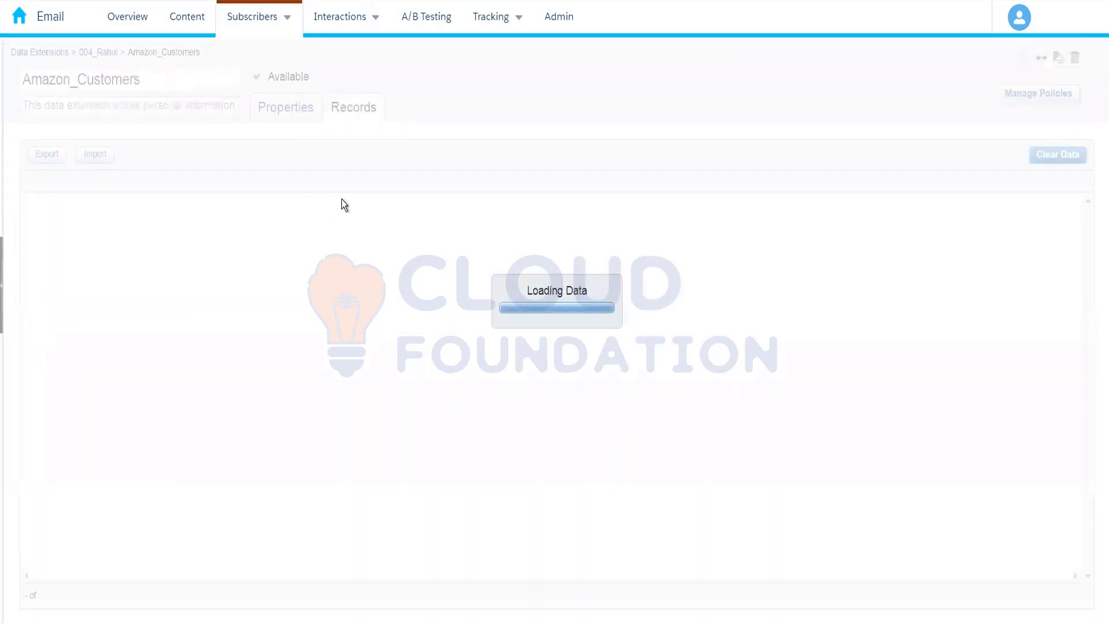
left_click(299, 115)
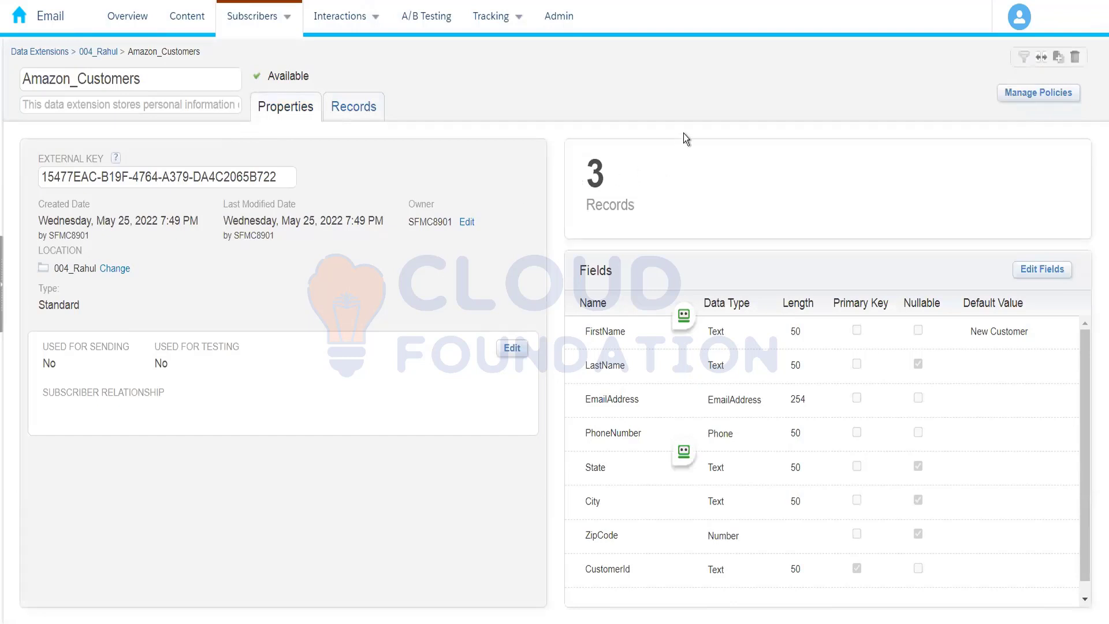
Return to the data extension folder starting with 004 and start a standard data extension using the Create from Existing method
left_click(103, 53)
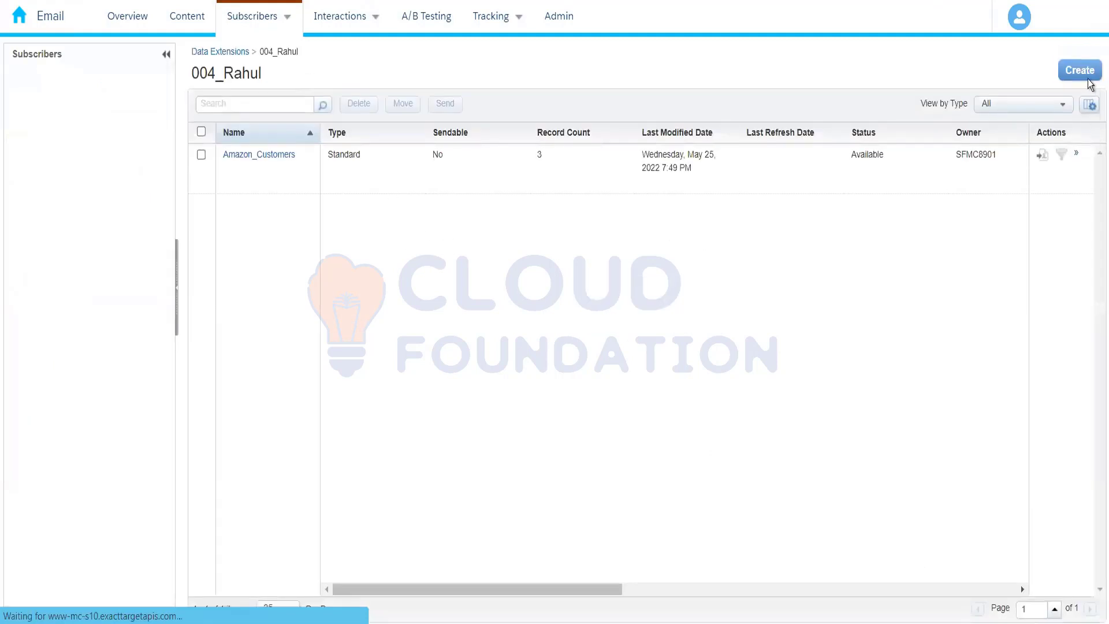
left_click(1089, 79)
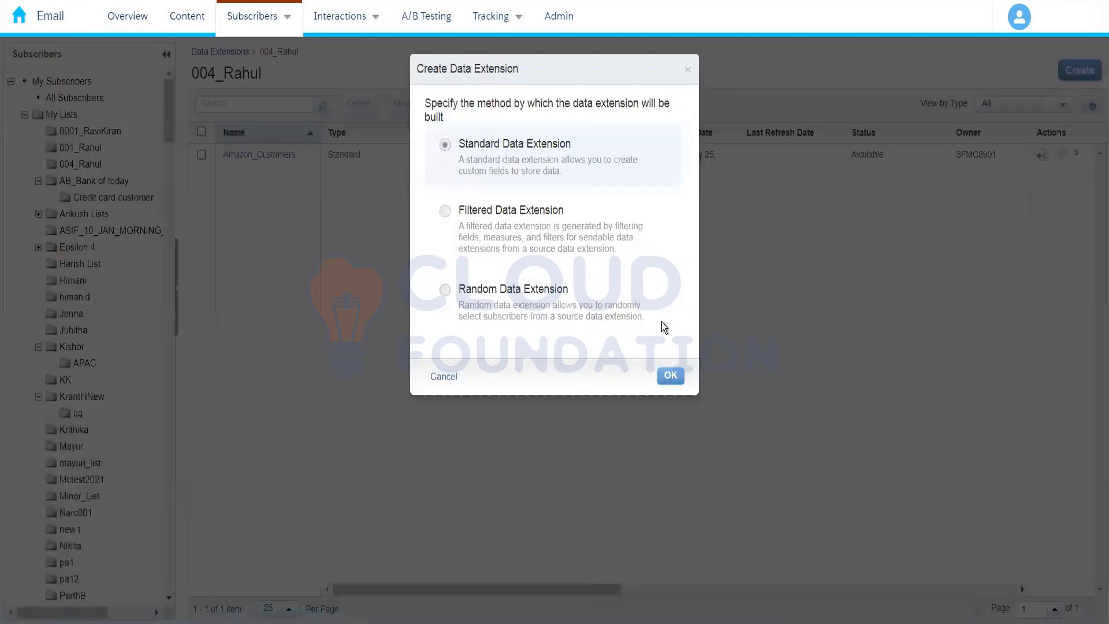
left_click(669, 376)
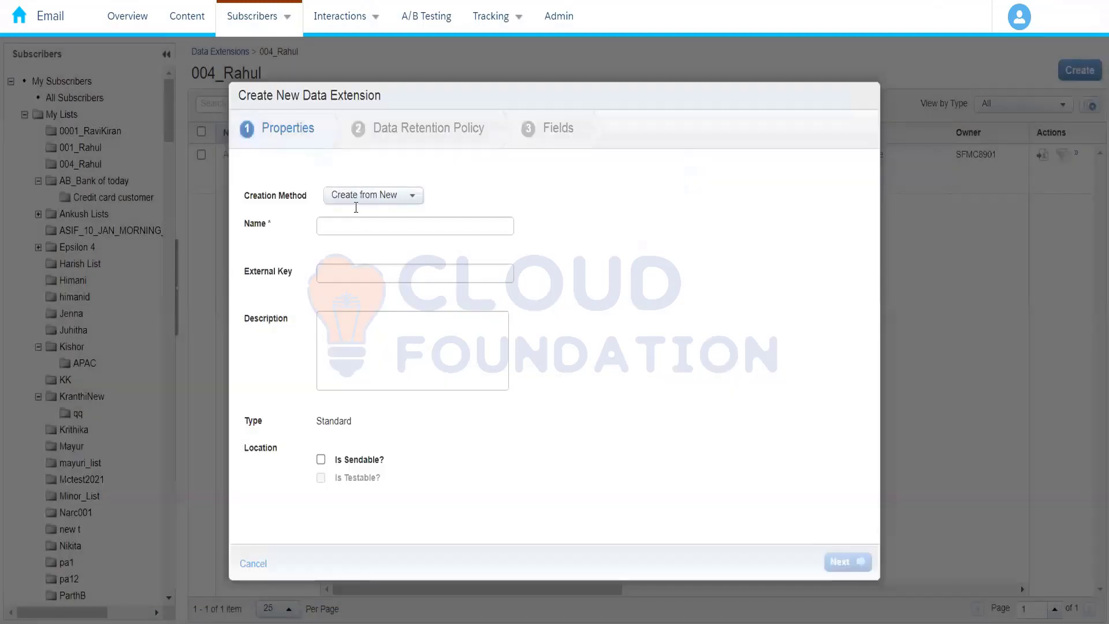
left_click(369, 199)
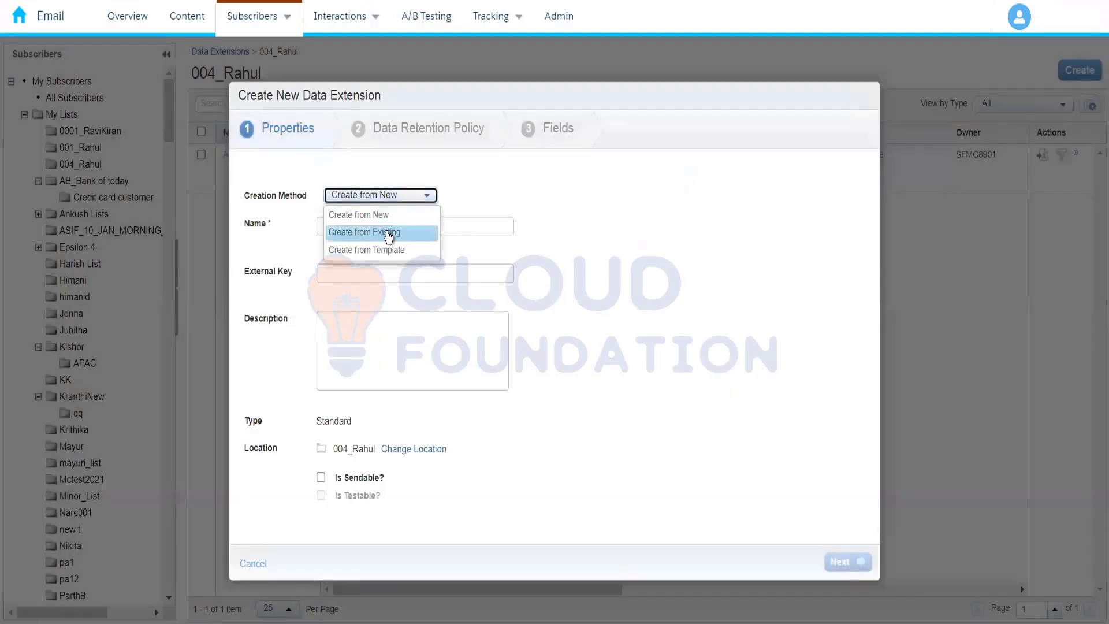
key("Return")
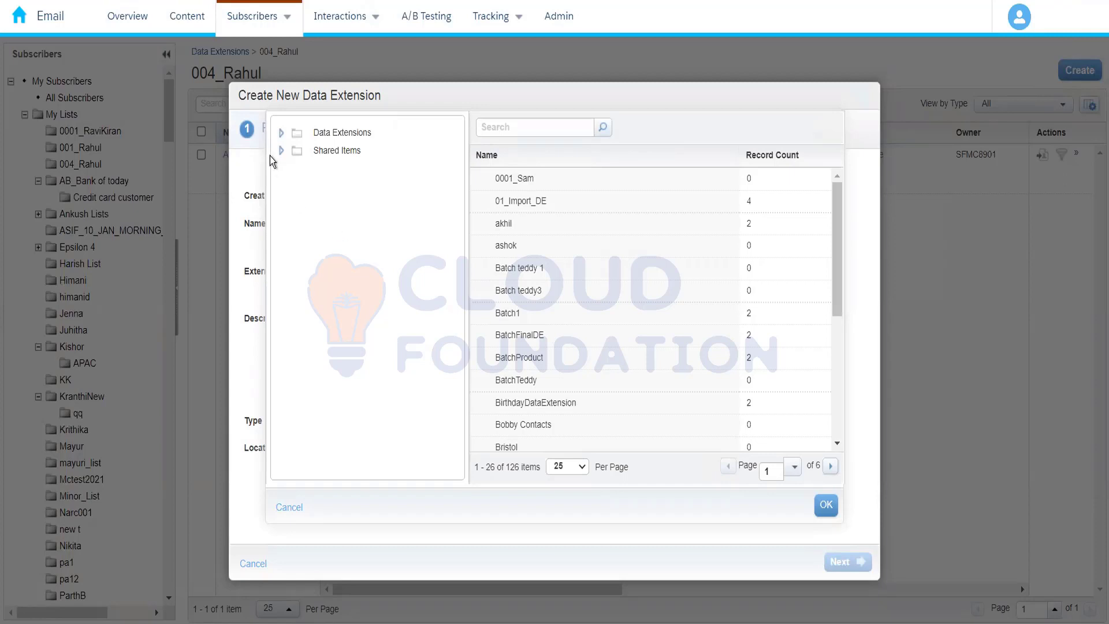
Choose Amazon_Customers from the folder whose name starts with 004 as the source data extension
left_click(281, 134)
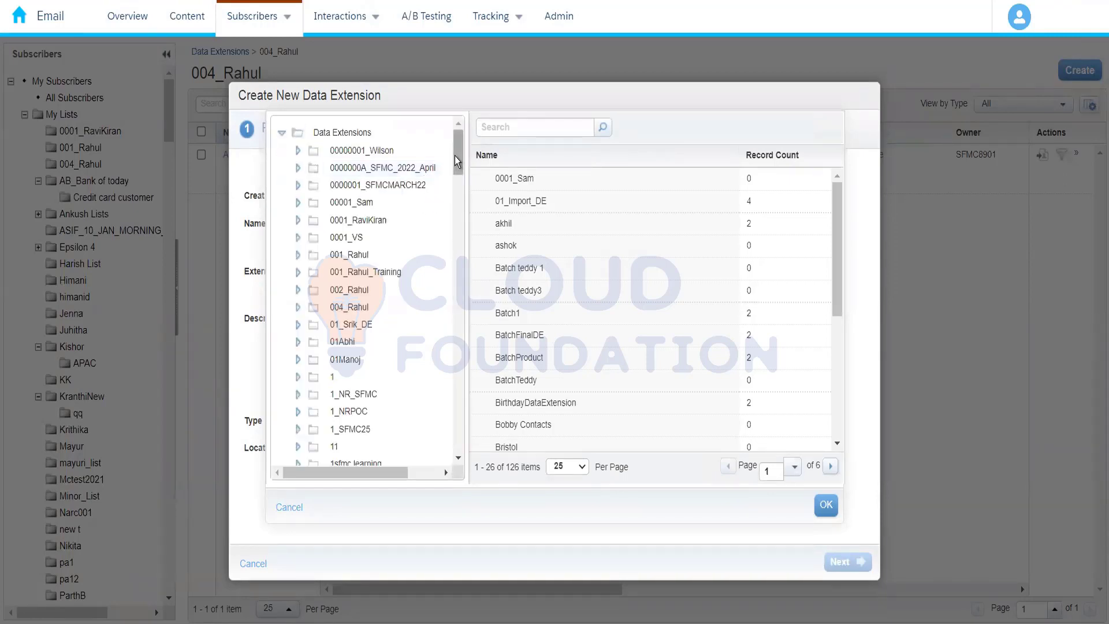
mouse_move(459, 158)
left_mouse_down()
mouse_move(457, 171)
mouse_move(459, 140)
left_mouse_up()
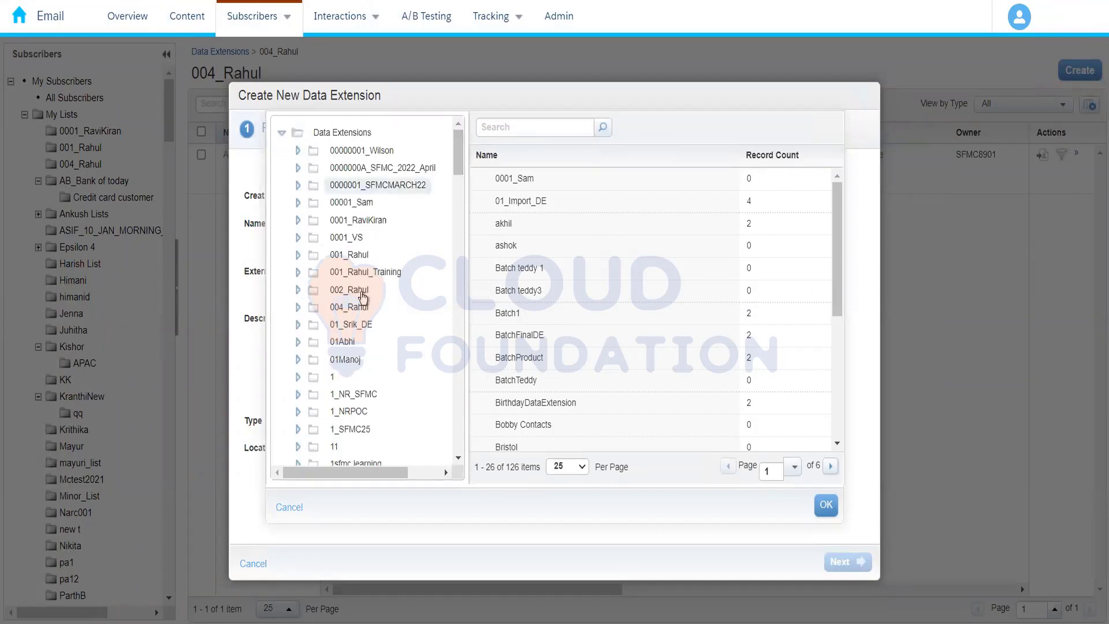
left_click(354, 308)
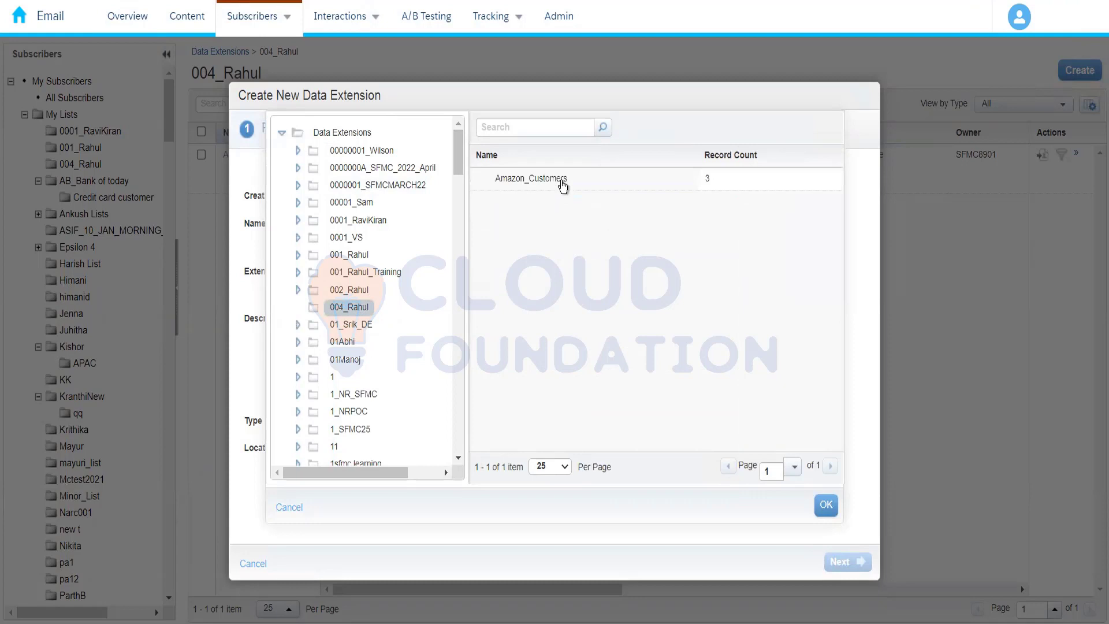
left_click(564, 185)
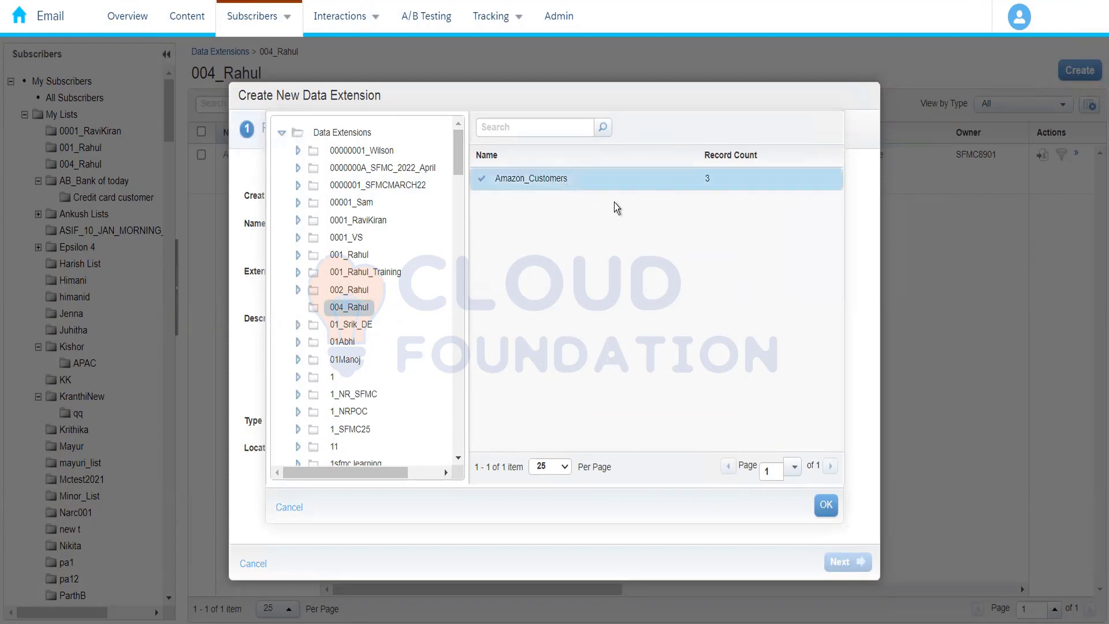
left_click(825, 505)
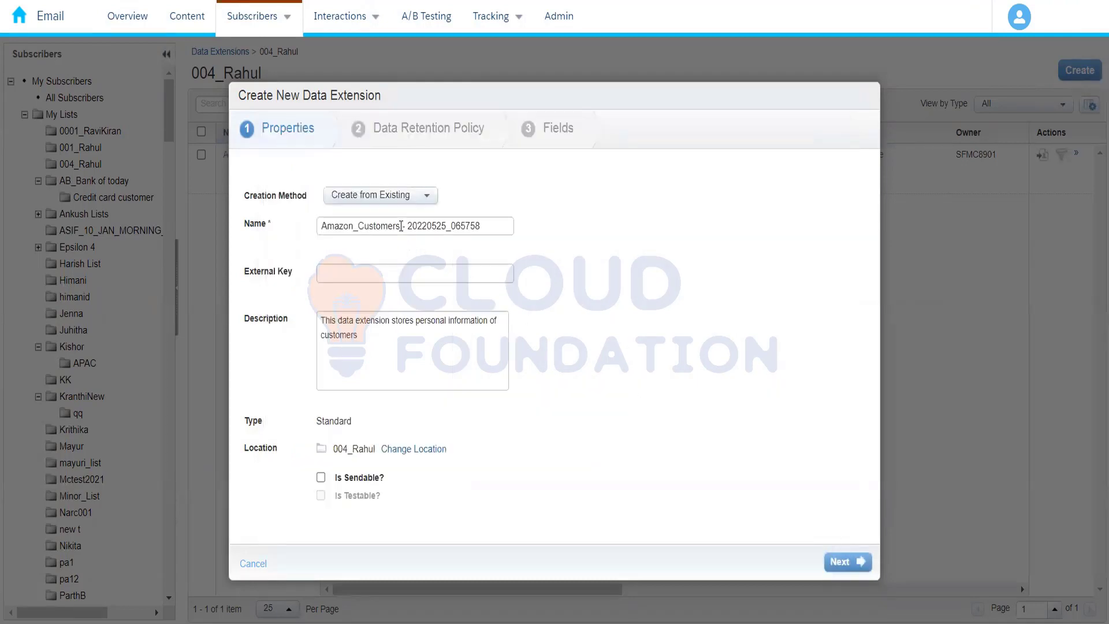
Name the new data extension Amazon_Prime_Customers and proceed through the retention policy to its fields
left_click_drag(400, 226, 597, 264)
key("BackSpace")
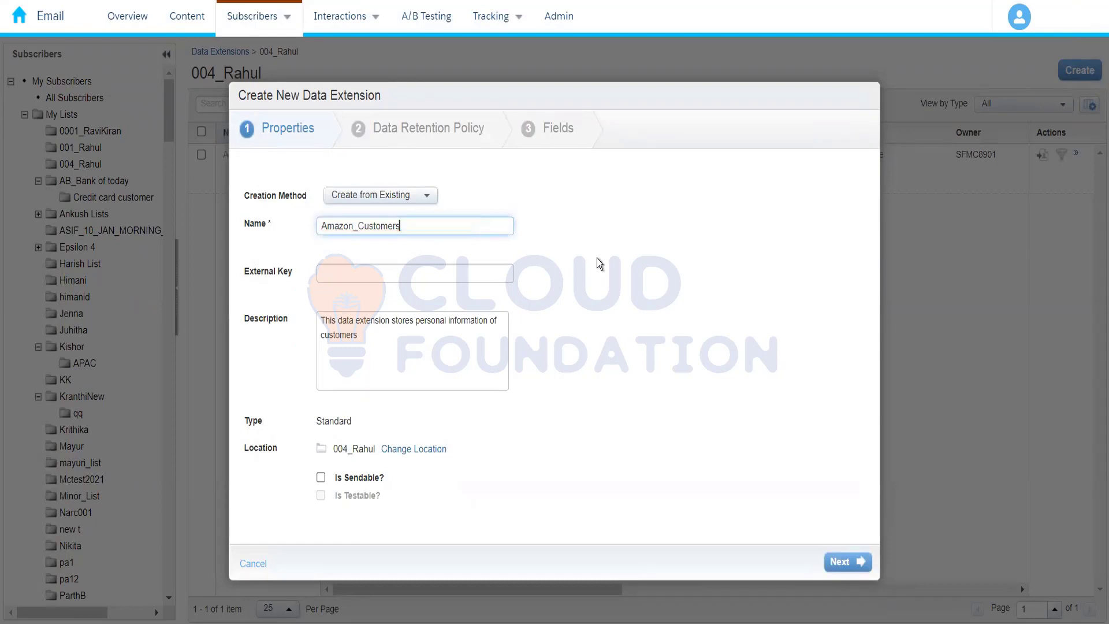
type("_")
left_click(359, 229)
type("Prime_")
left_click(457, 228)
key("BackSpace")
left_click(538, 371)
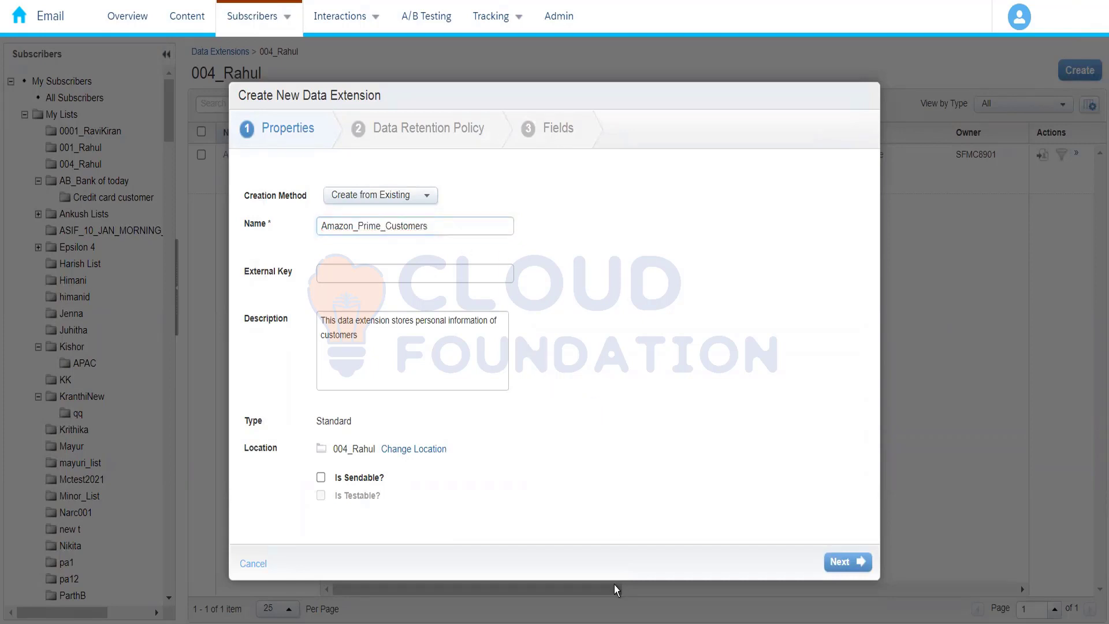
left_click(847, 562)
left_click(856, 569)
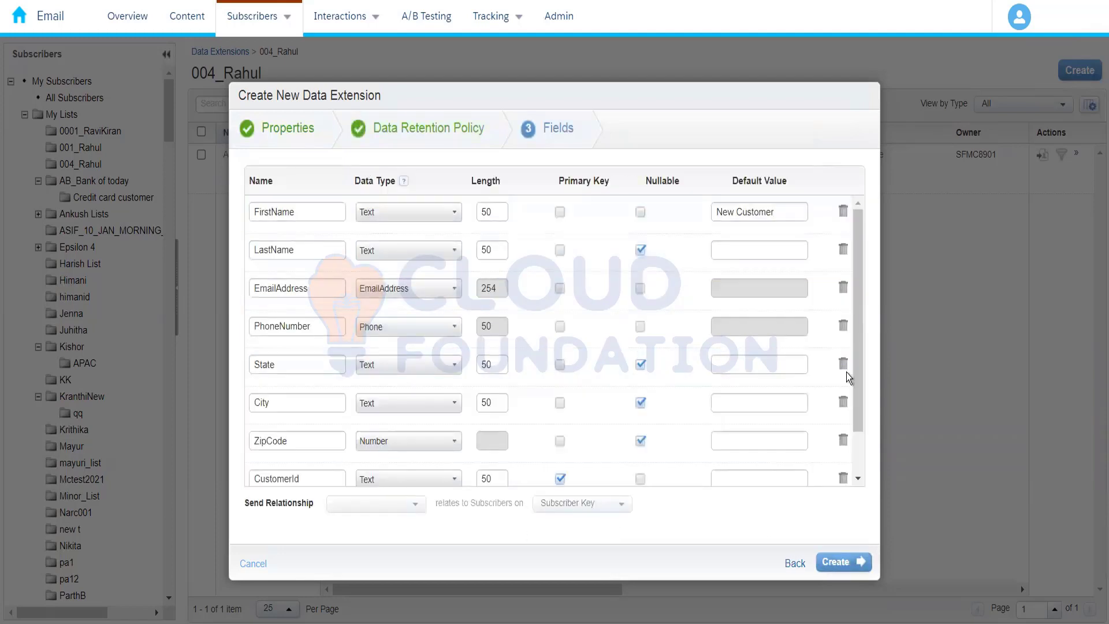
Add a field named IsActive below CustomerId and set its data type to Boolean
left_click_drag(856, 420, 859, 271)
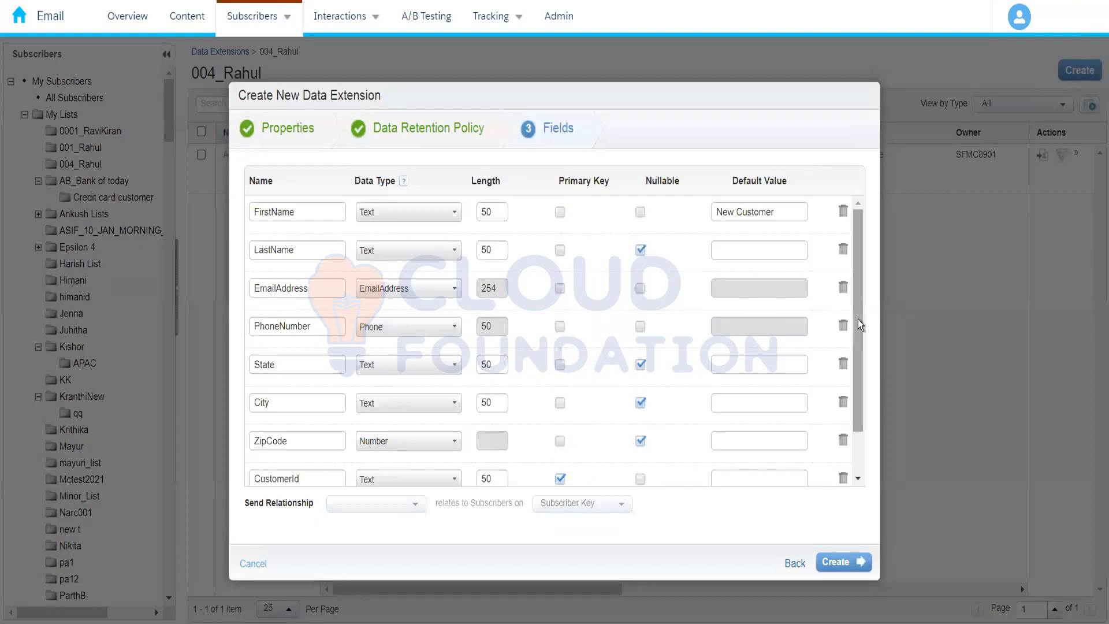
left_click_drag(858, 319, 858, 449)
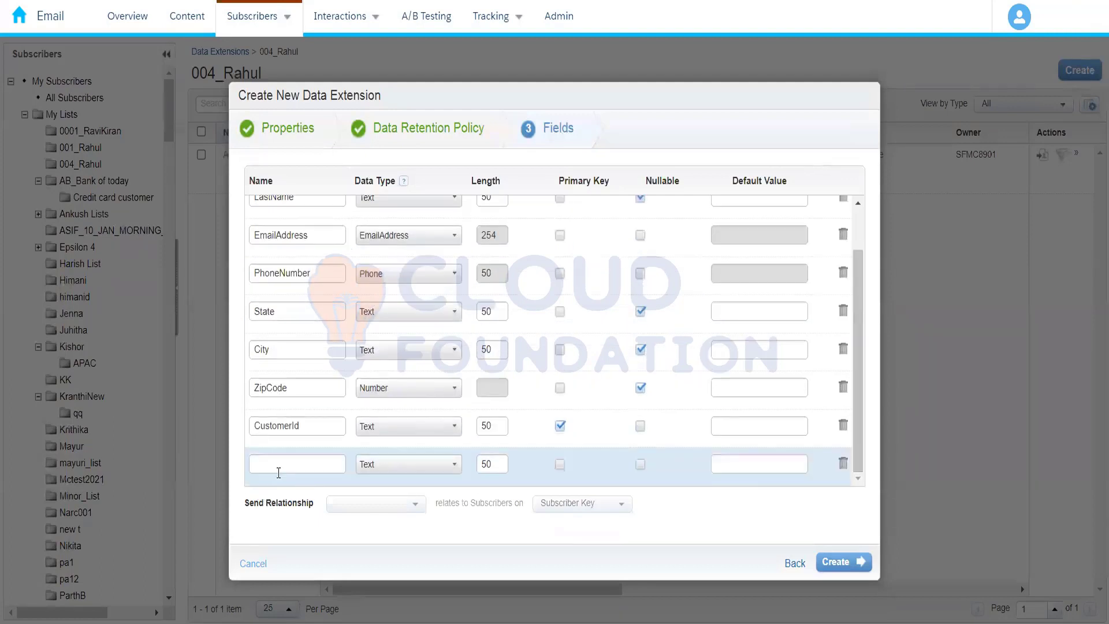
left_click(279, 472)
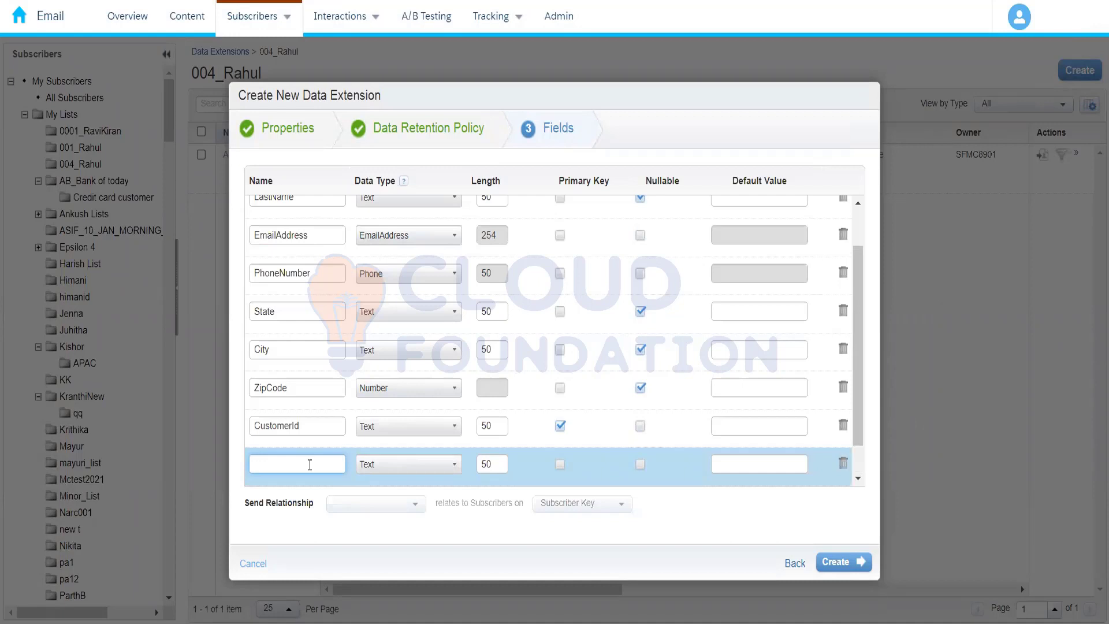
type("Na")
key("BackSpace")
key("BackSpace")
type("IsM")
key("BackSpace")
type("sActive")
left_click(403, 467)
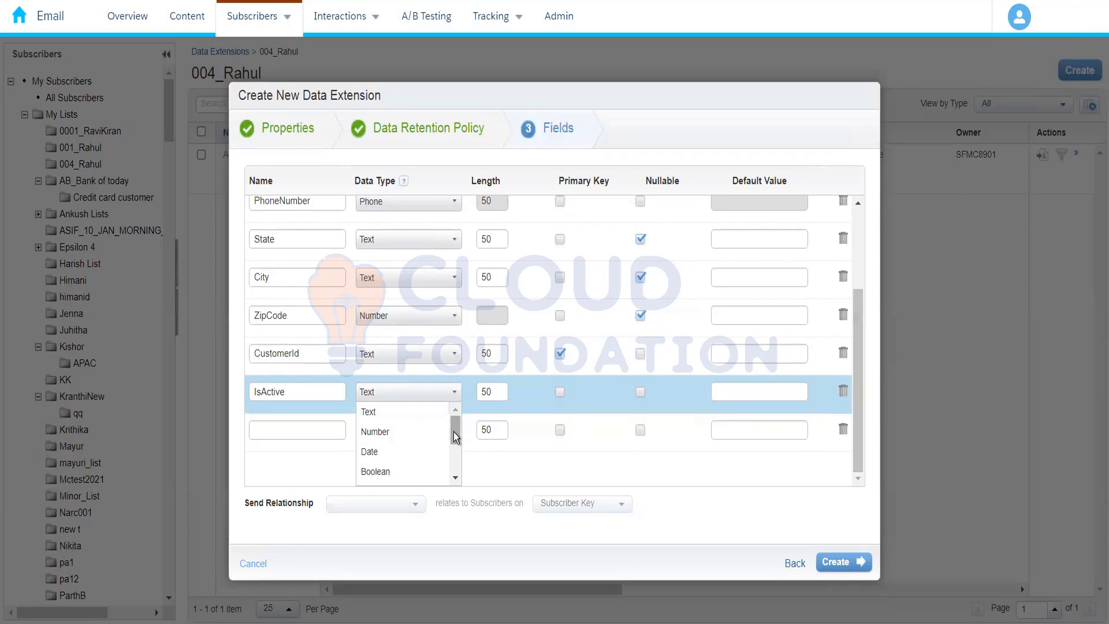
left_click_drag(453, 432, 453, 471)
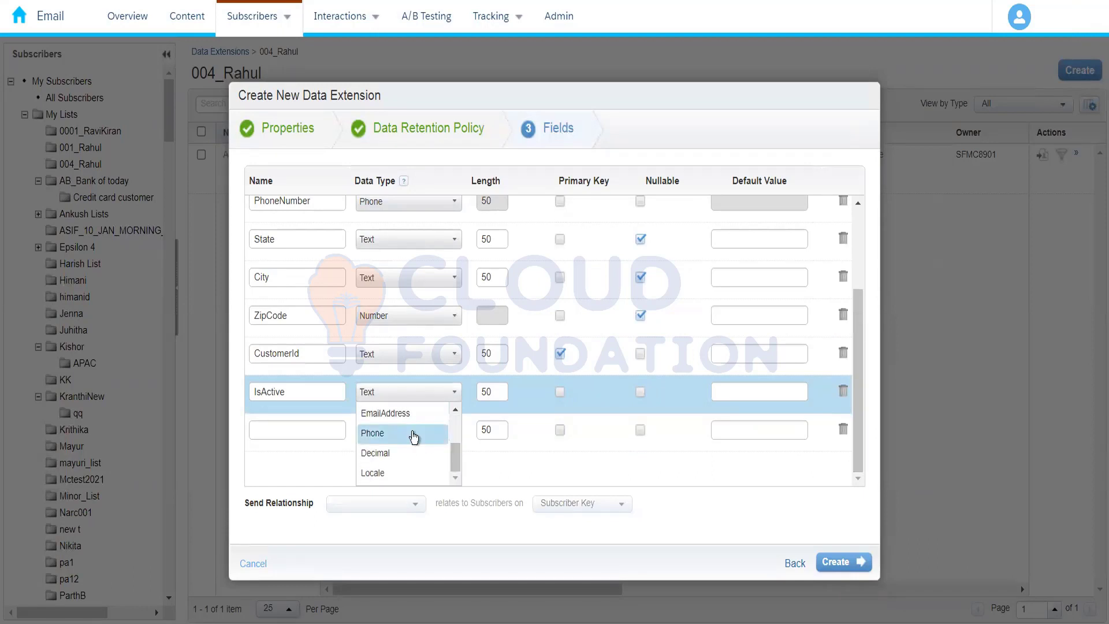
left_click_drag(456, 449, 453, 437)
left_click(392, 441)
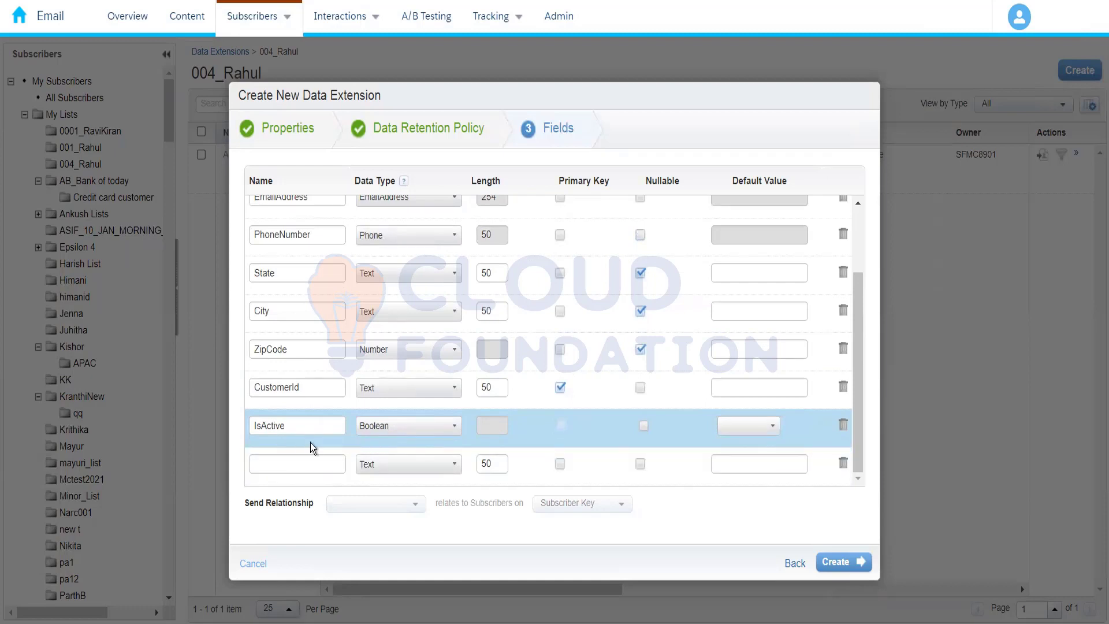
Add another field named ExpiryDate below IsActive
left_click(312, 461)
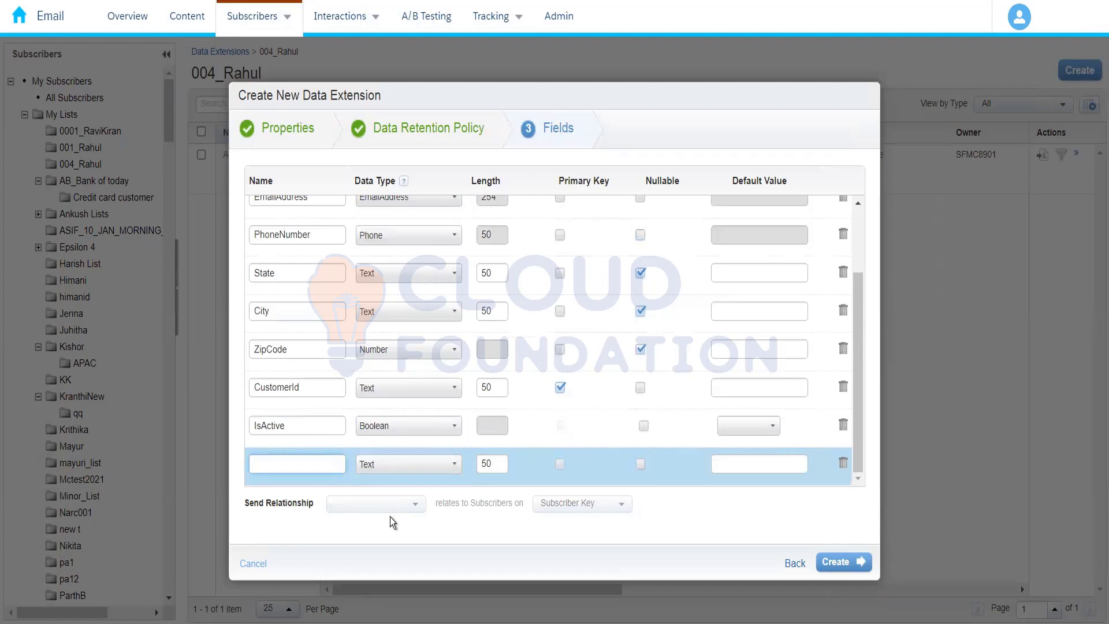
type("MemberShip")
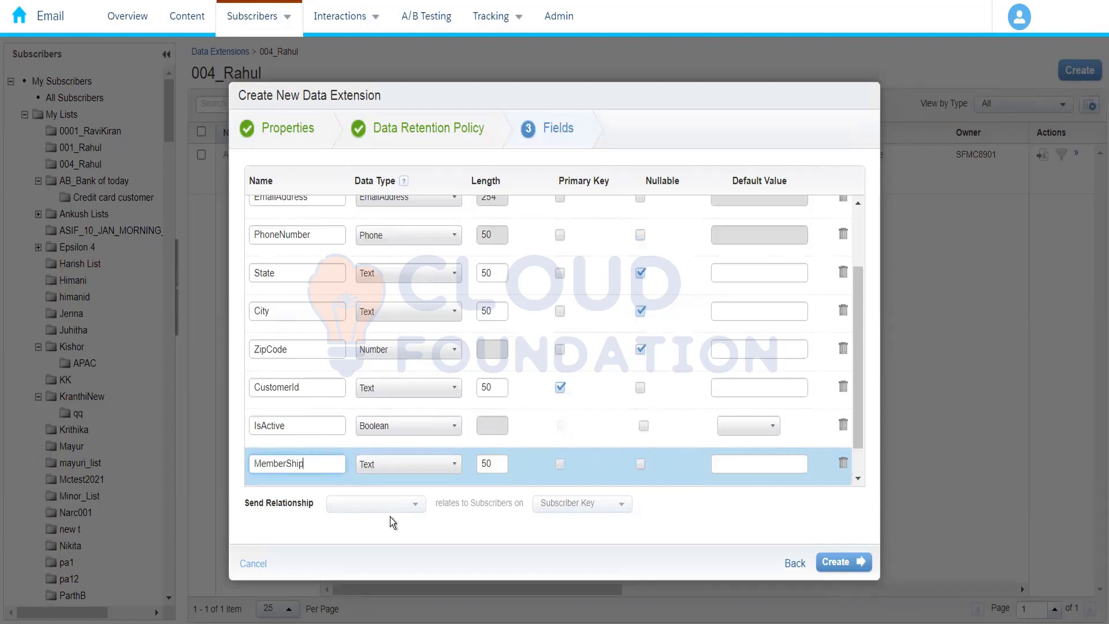
key("BackSpace")
key("BackSpace")
key("BackSpace")
key("BackSpace")
key("BackSpace")
key("BackSpace")
key("BackSpace")
key("BackSpace")
key("BackSpace")
type("ExpiryDate")
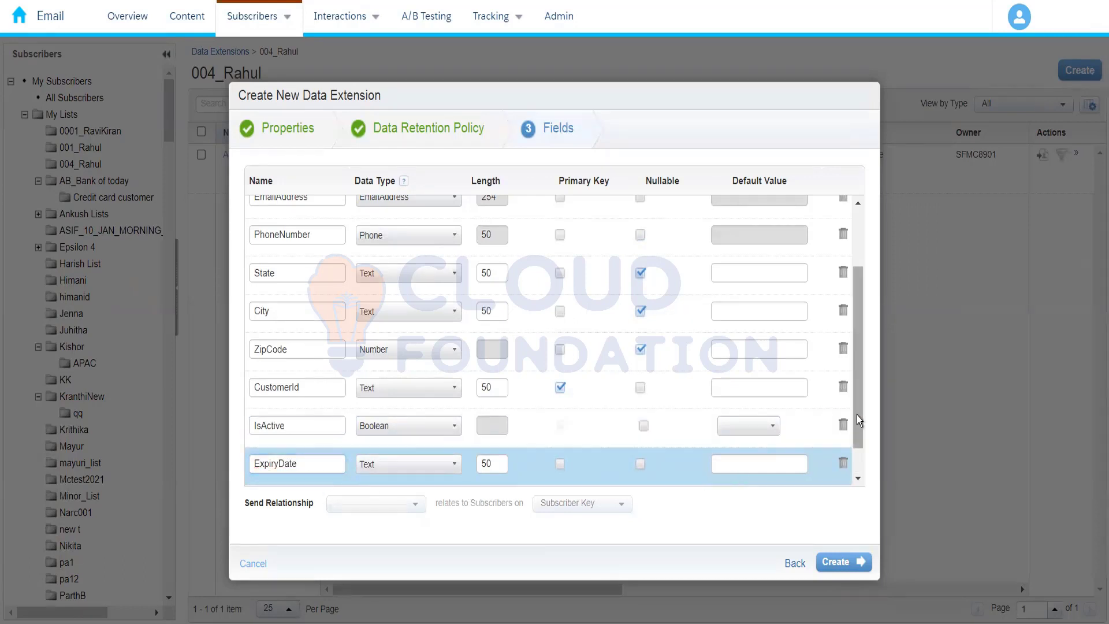
Make the ExpiryDate field nullable and create the data extension
left_click(859, 467)
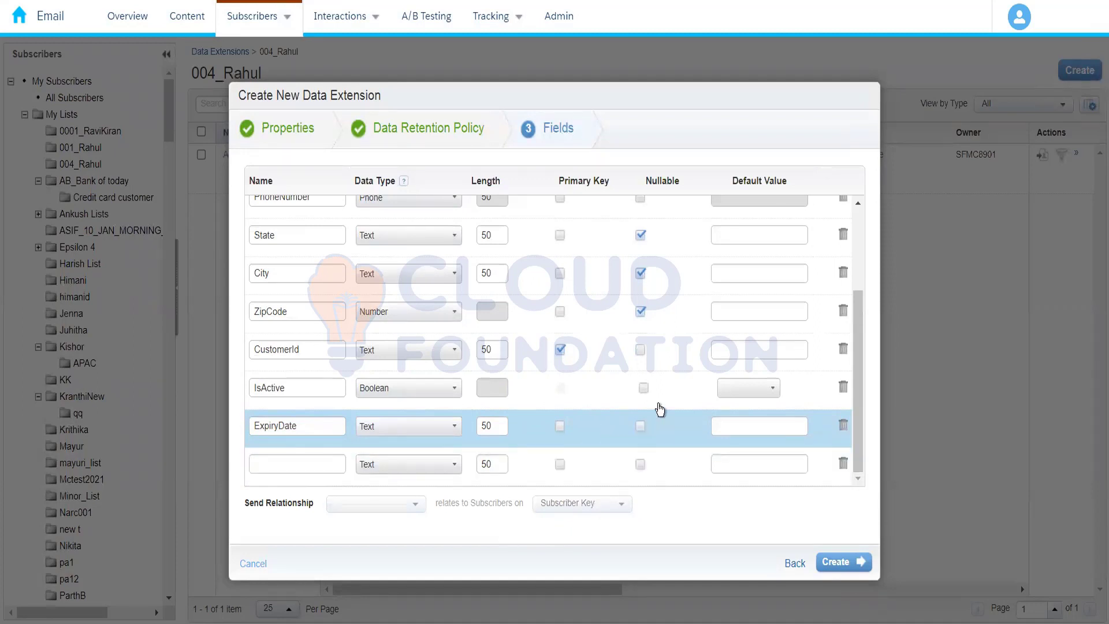
left_click(649, 394)
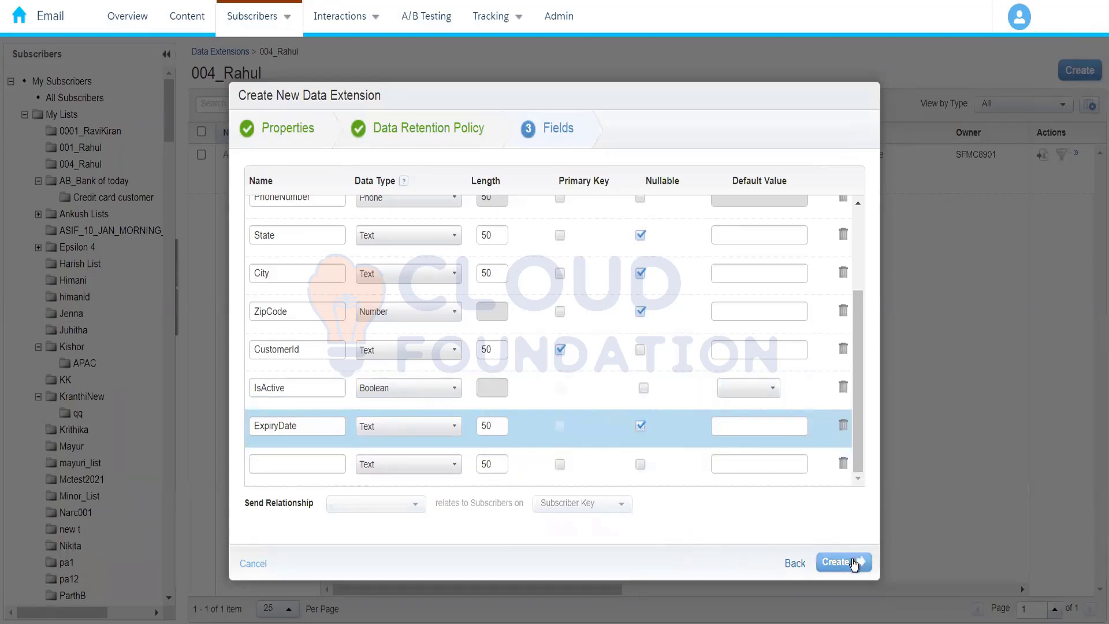
left_click(854, 563)
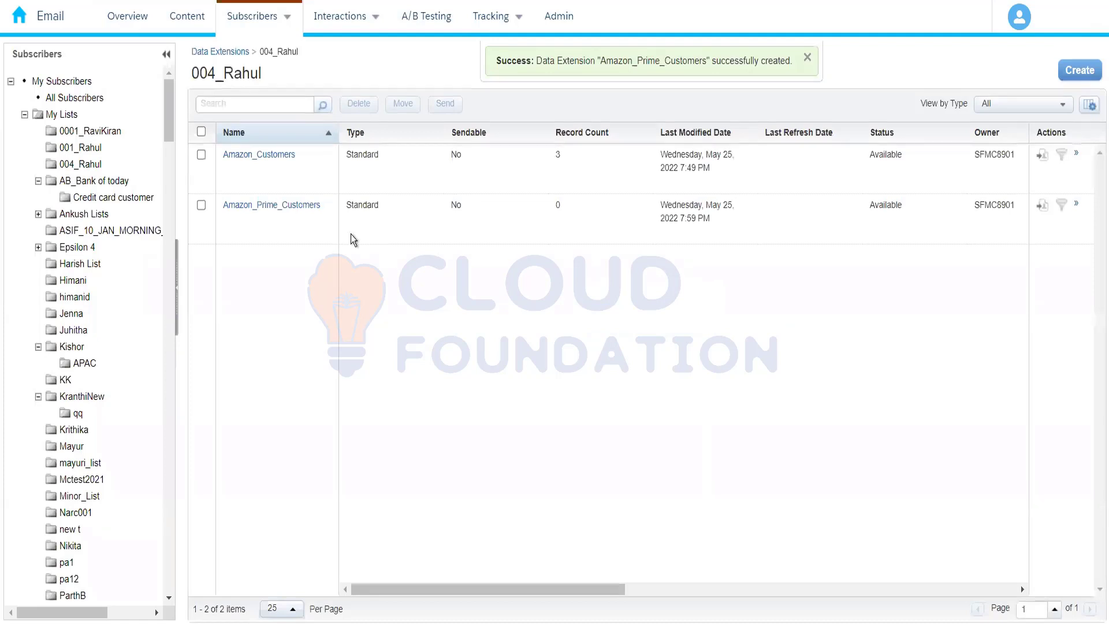
Open Amazon_Prime_Customers, examine its full field list, and return to its folder
left_click(267, 206)
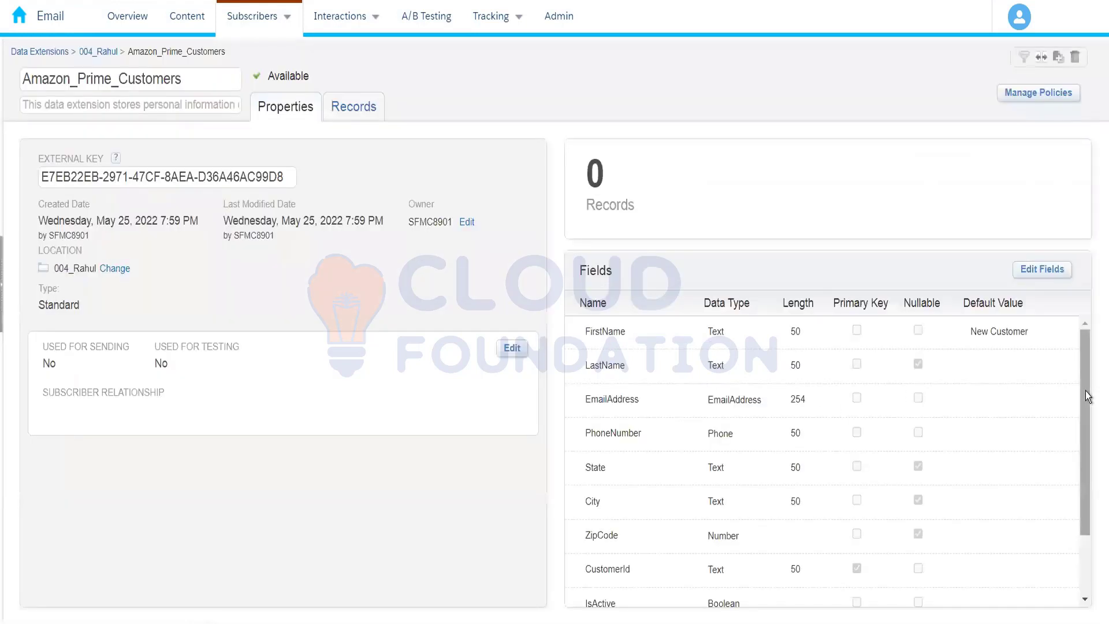
left_click_drag(1088, 396, 1065, 565)
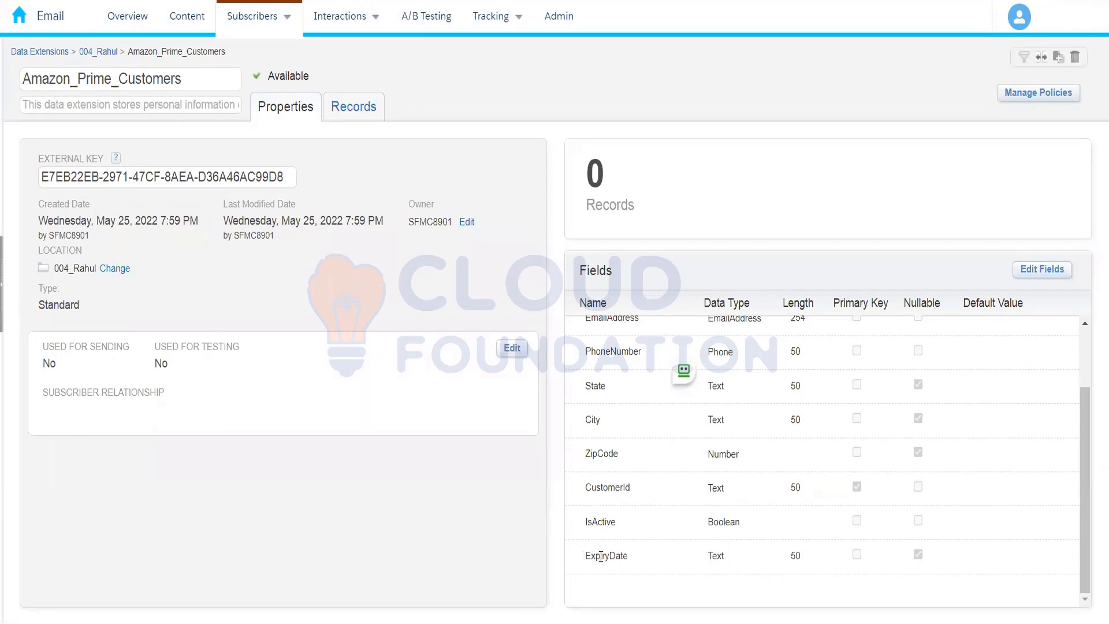
left_click(105, 56)
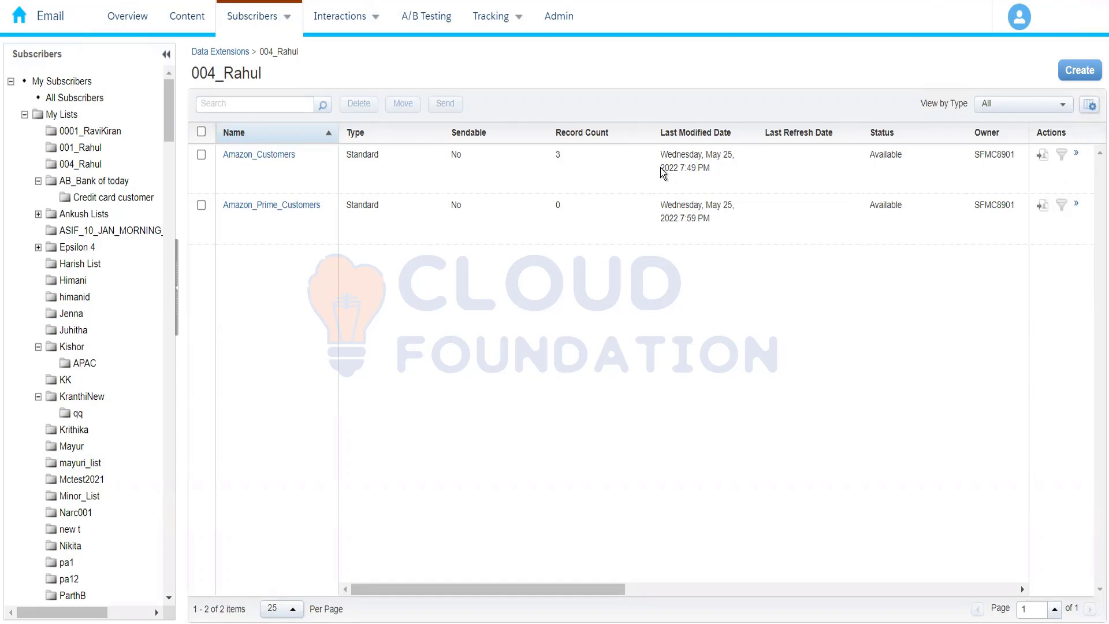
Start another standard data extension using the Create from Template method, based on the SendLog template
left_click(1070, 77)
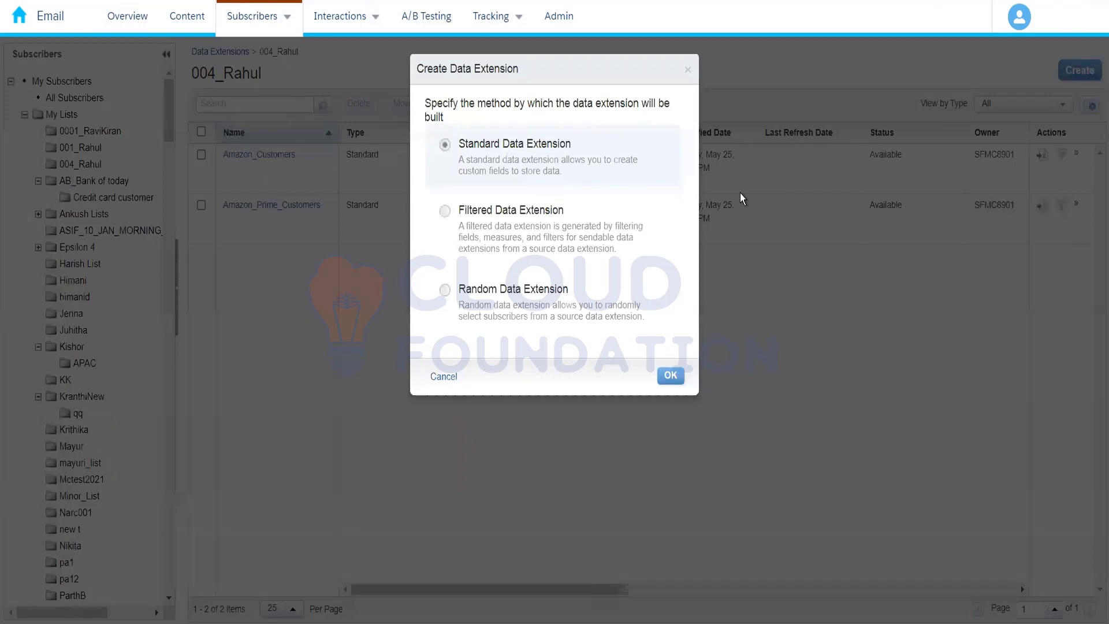
left_click(671, 377)
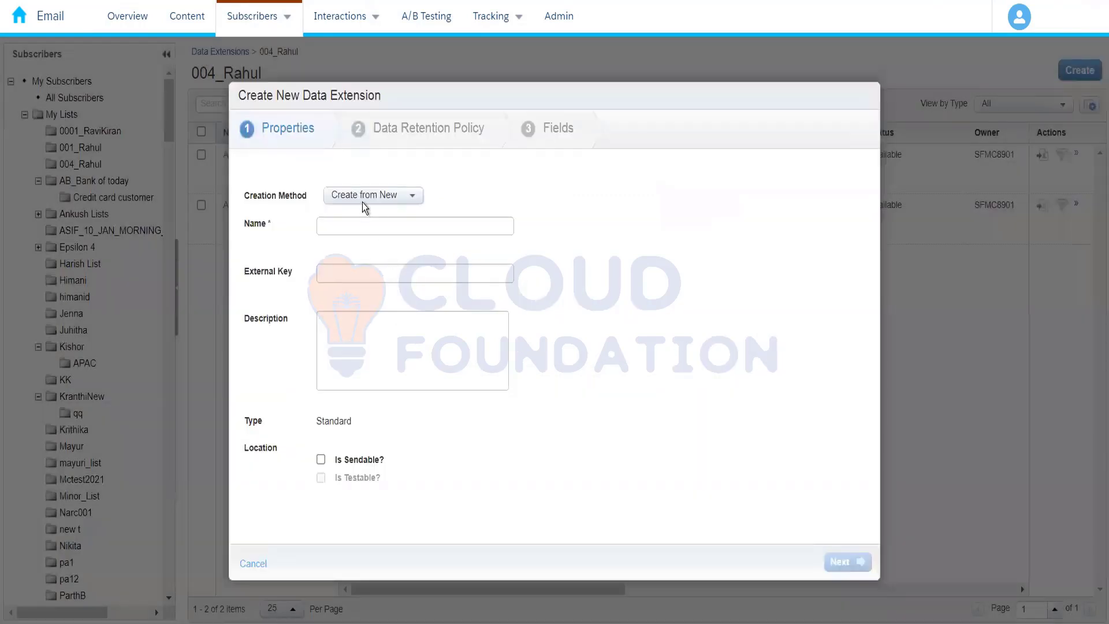
left_click(364, 196)
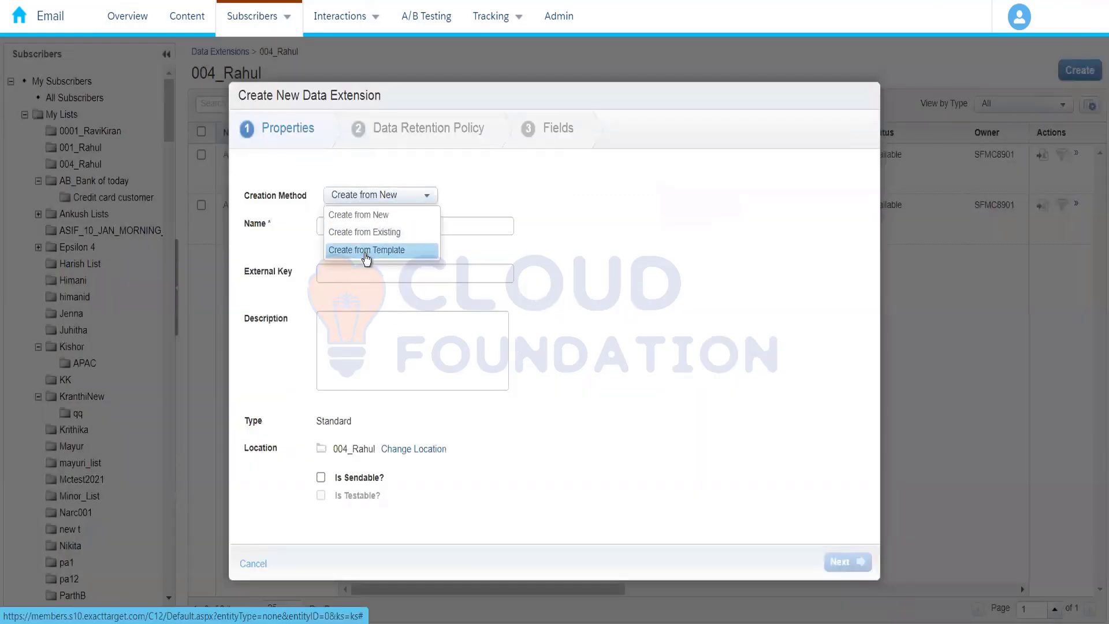
left_click(366, 250)
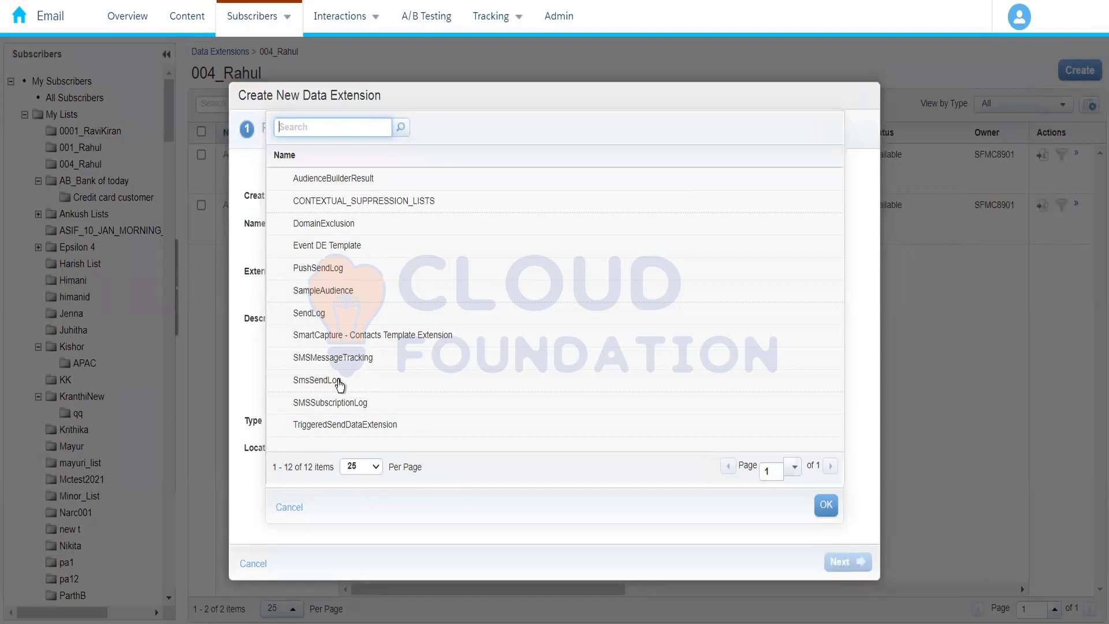
left_click(438, 391)
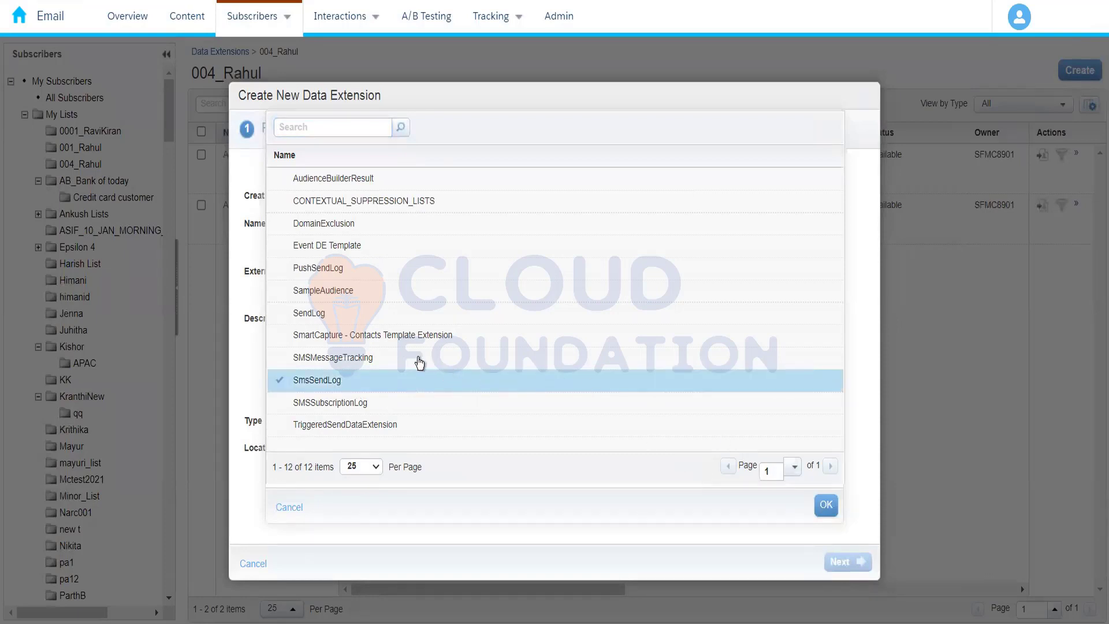
left_click(354, 317)
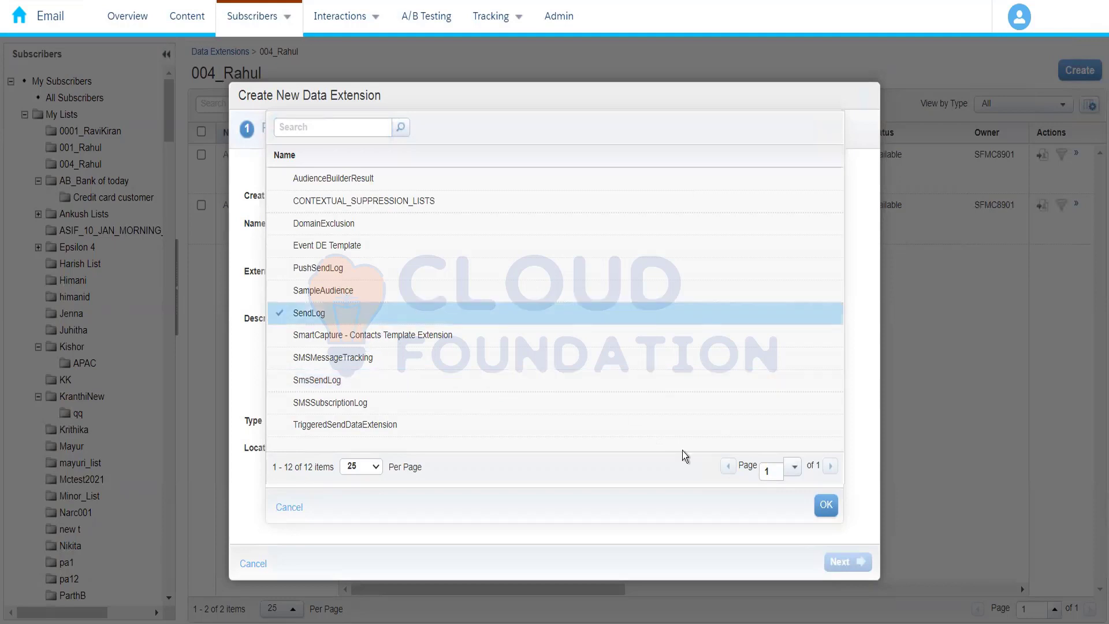
left_click(825, 504)
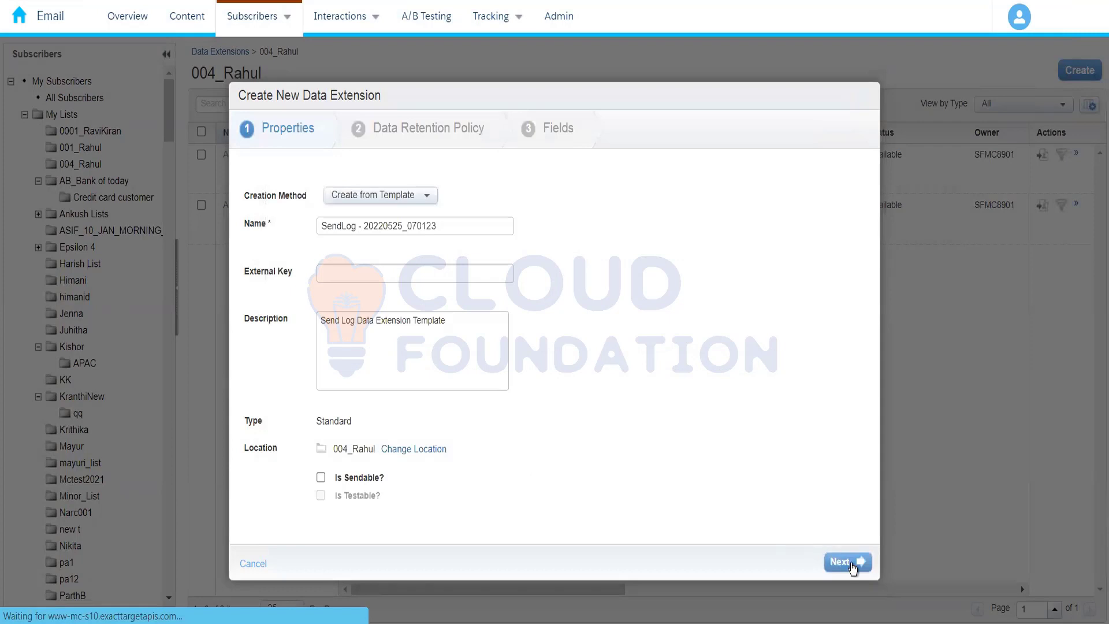
Examine the predefined fields of the SendLog template and its blank additional field row, and cancel the data extension
left_click(849, 563)
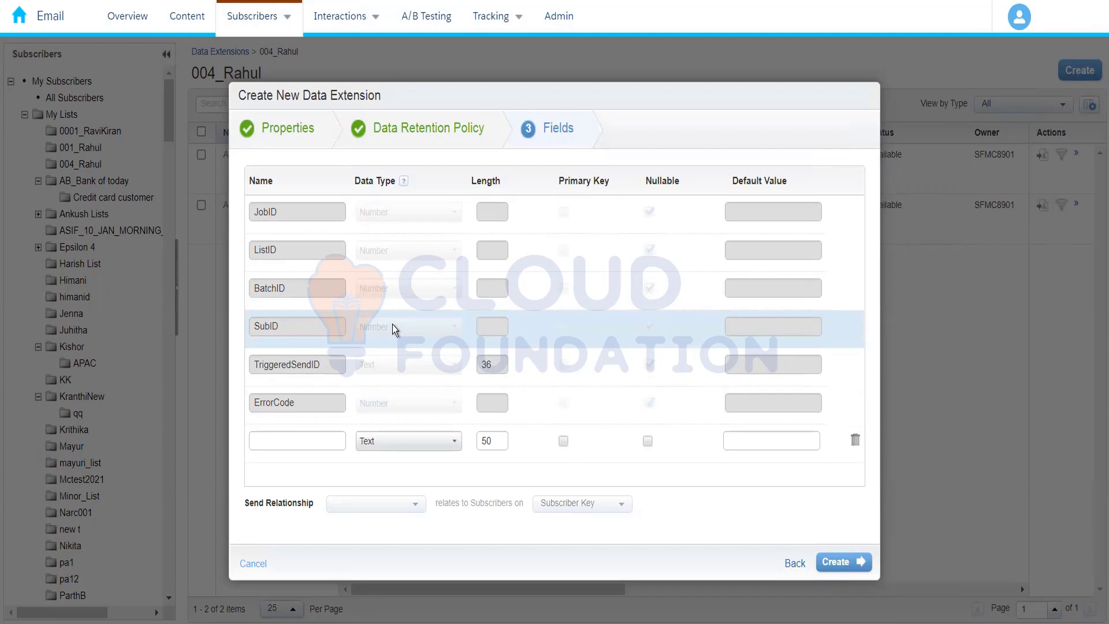
left_click(327, 442)
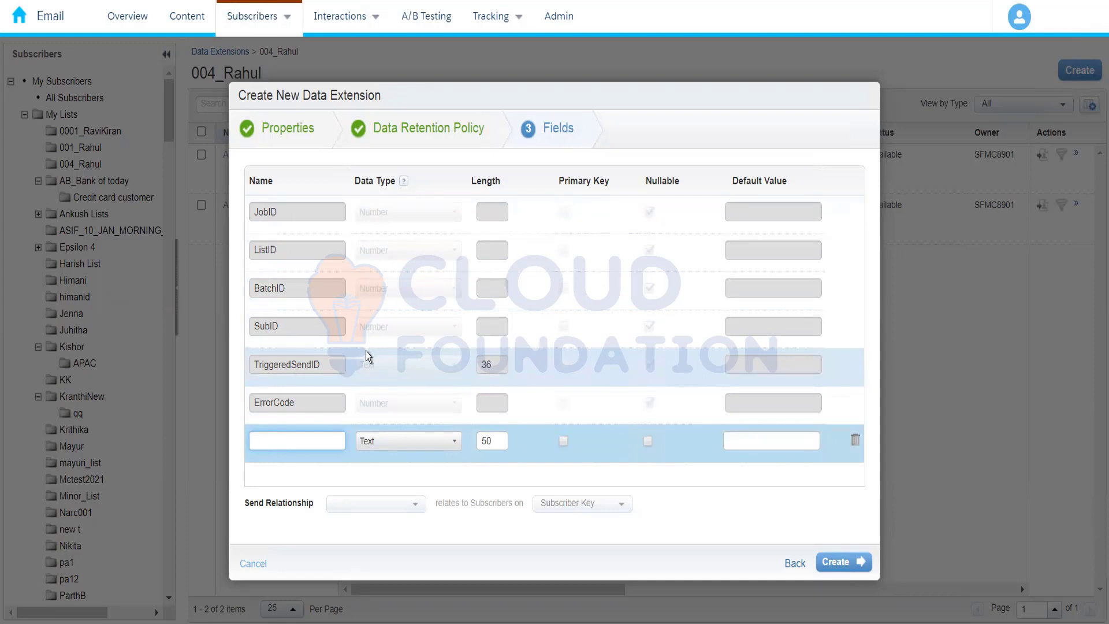
left_click(254, 564)
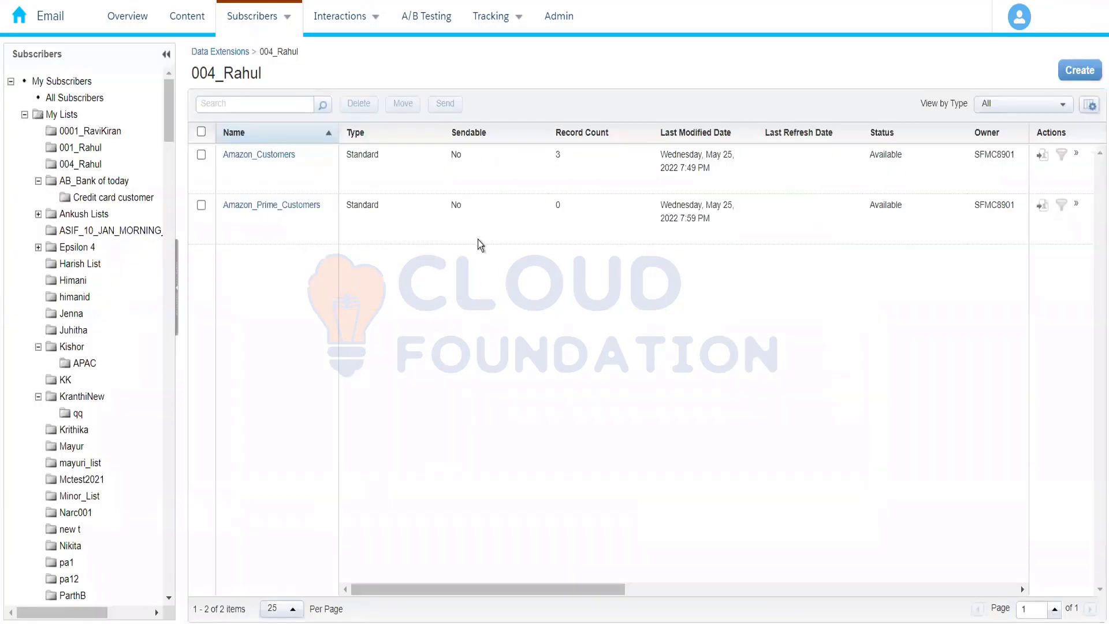
Start a new data extension in the 004_Rahul folder using the Filtered Data Extension method
left_click(1065, 80)
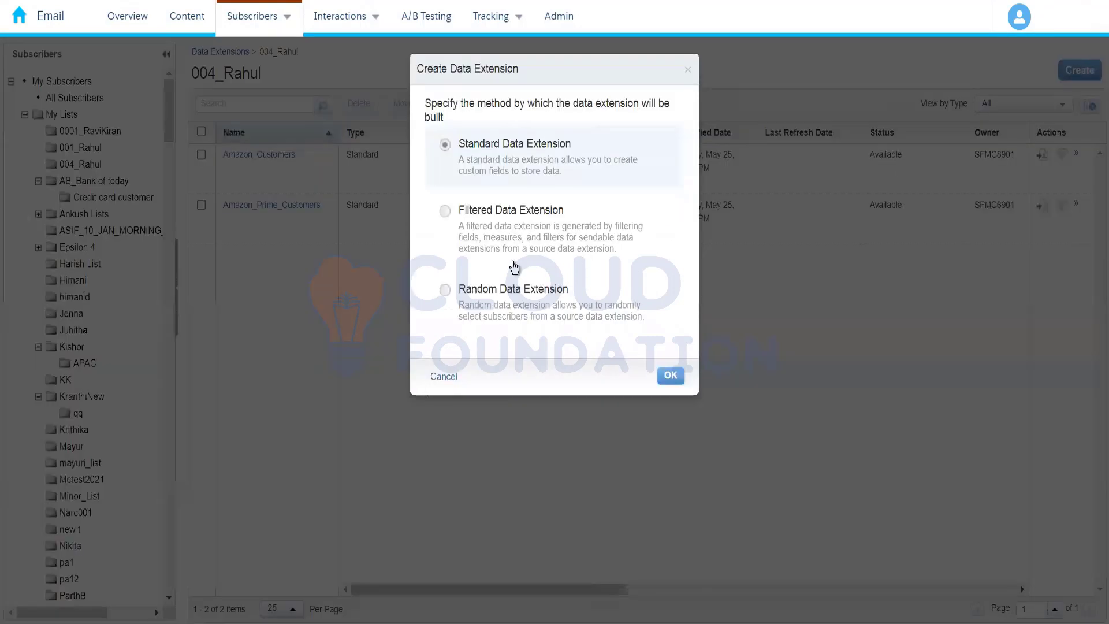
left_click(540, 257)
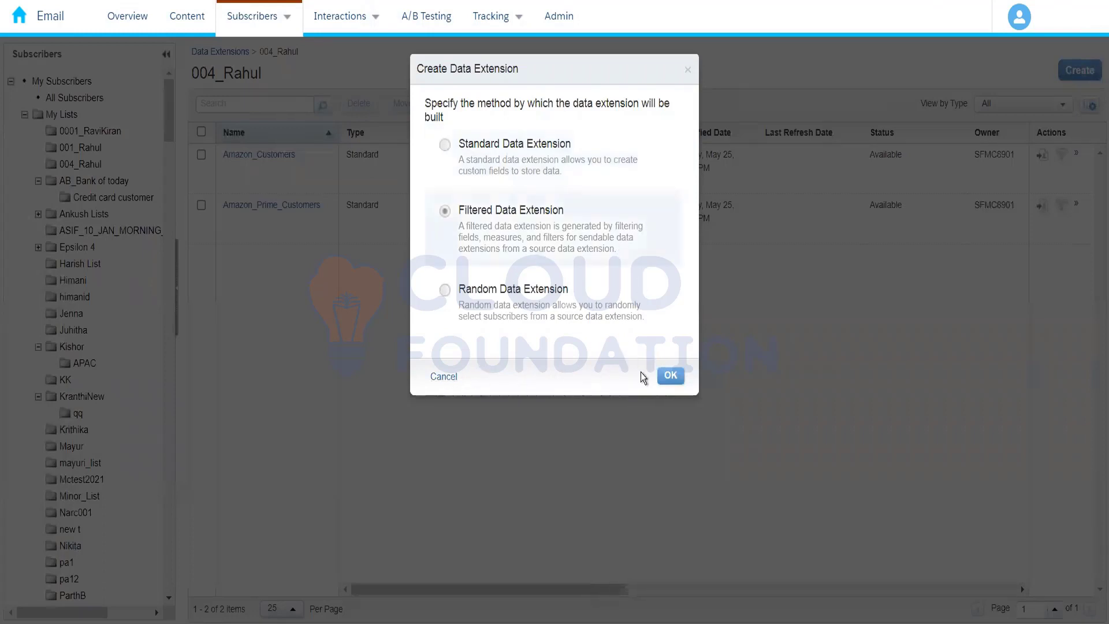
left_click(669, 377)
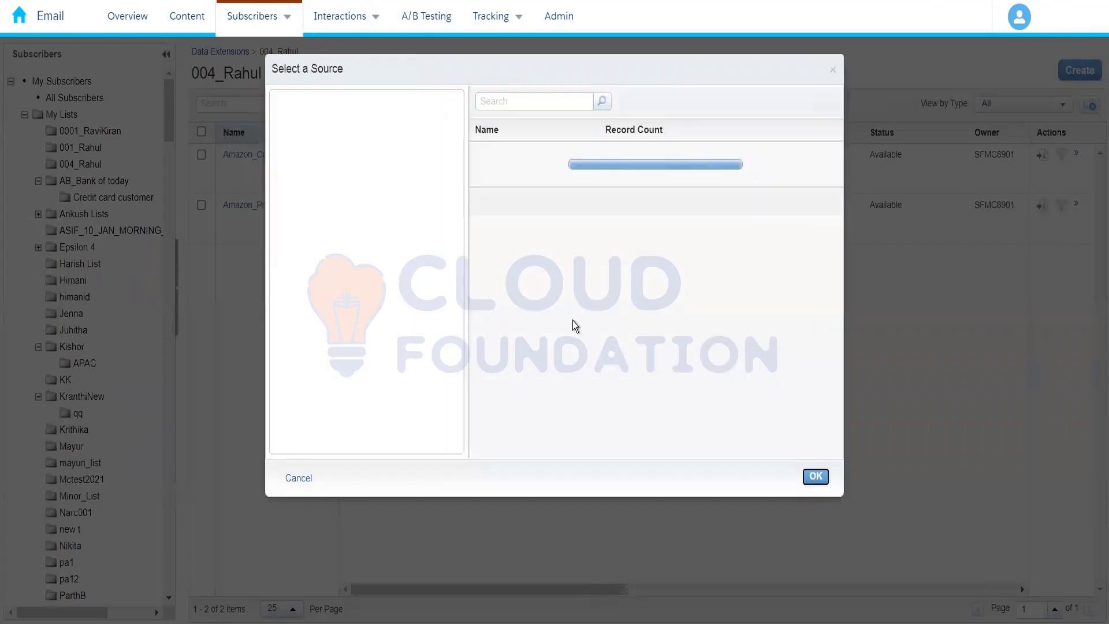
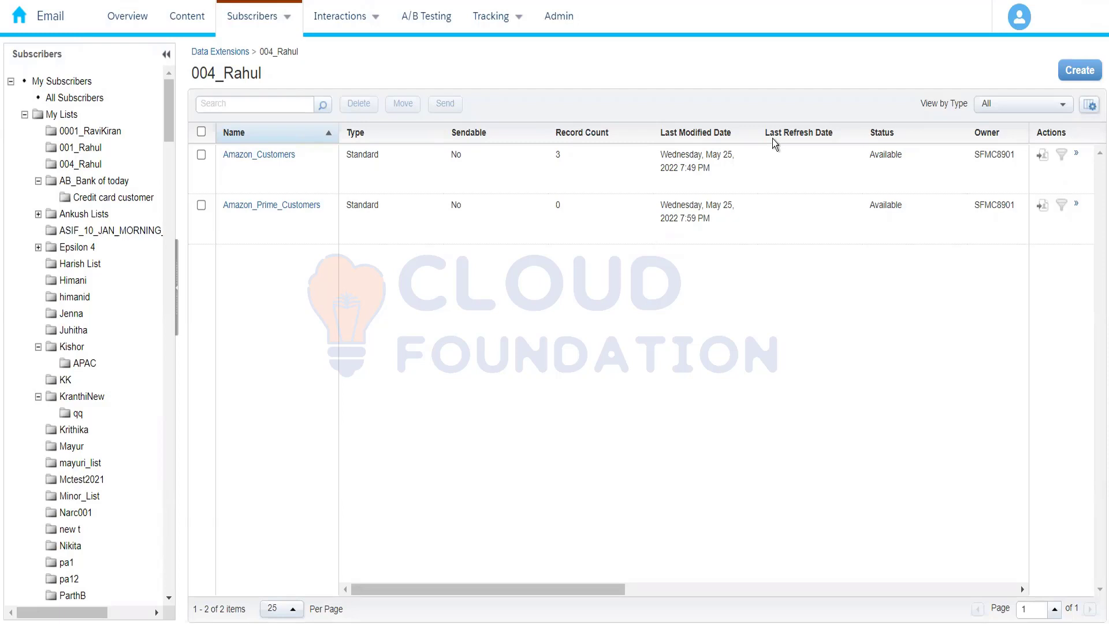
Start a filtered data extension using Amazon_Customers from the 004_Rahul folder as its source
left_click(1080, 70)
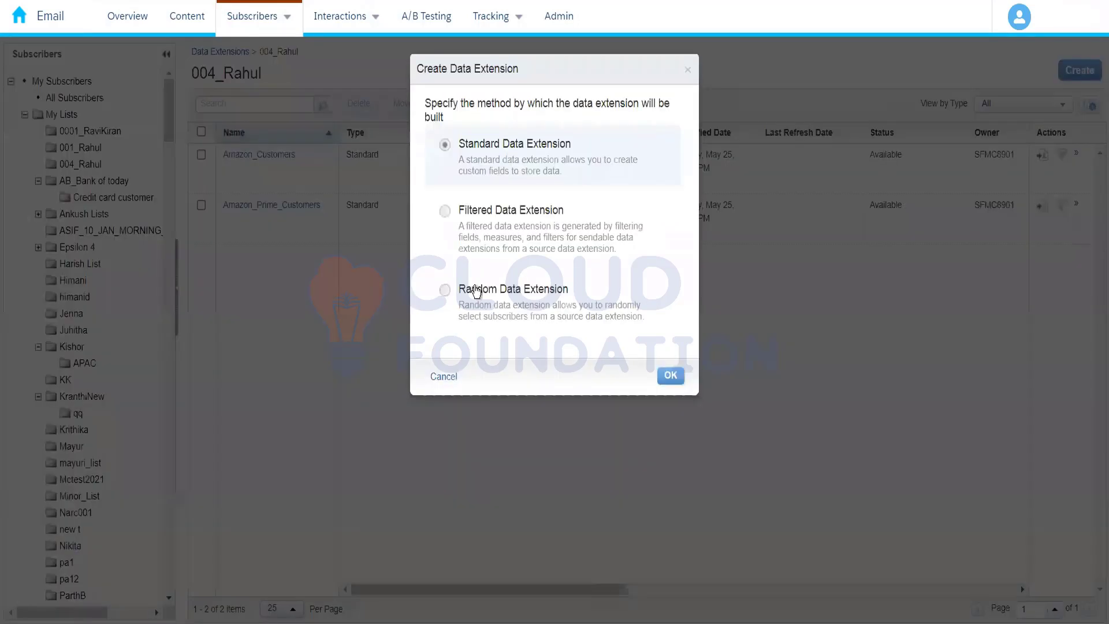
left_click(550, 248)
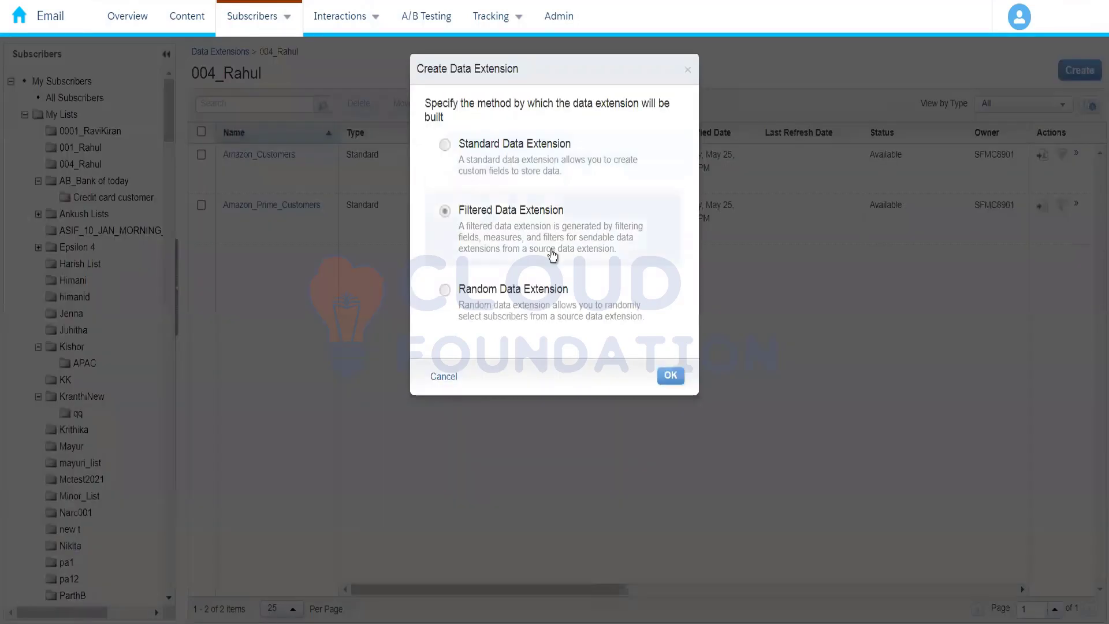
left_click(669, 385)
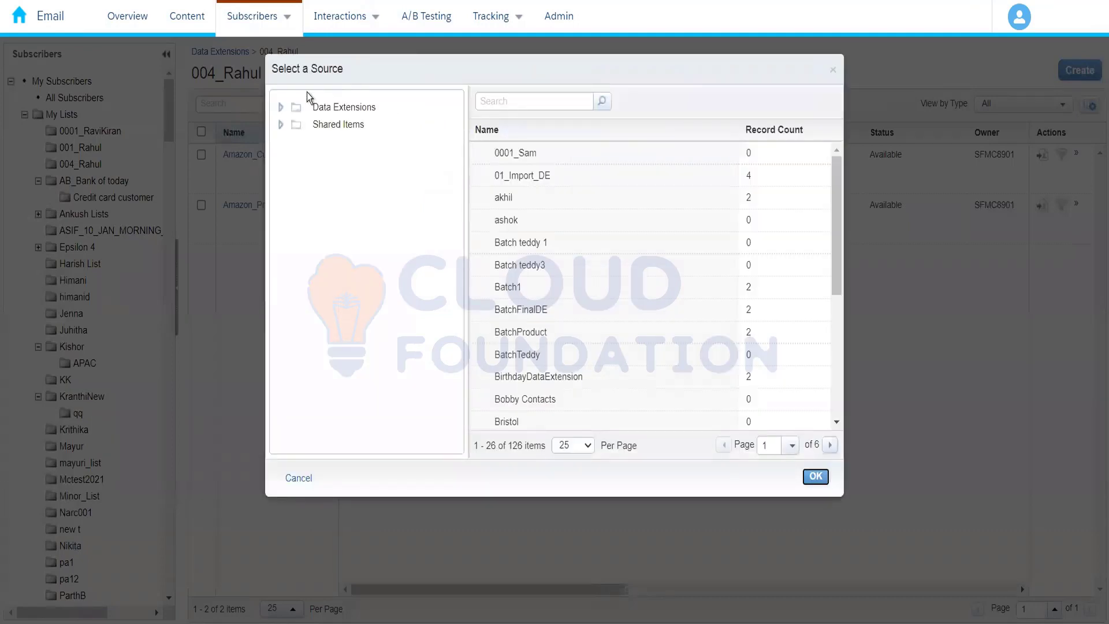
left_click(281, 108)
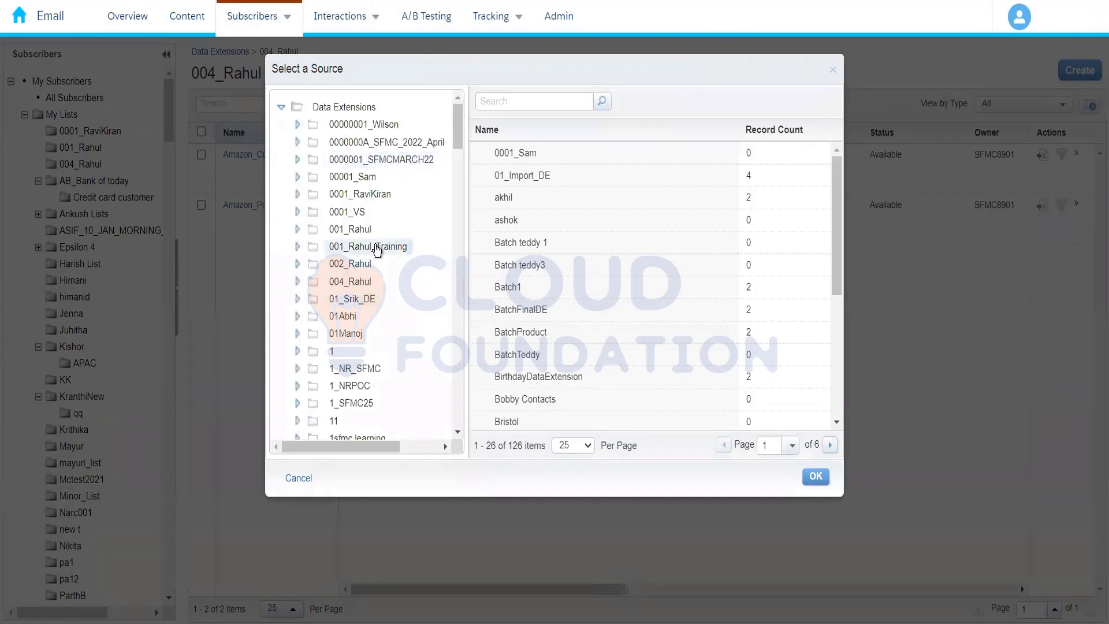
left_click(359, 282)
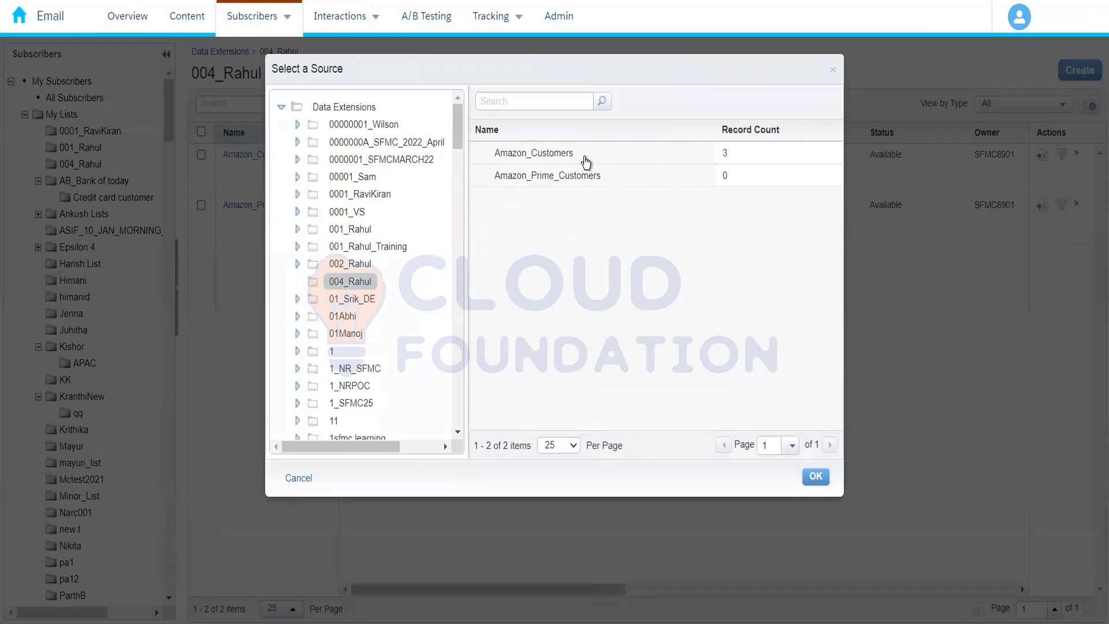
left_click(585, 159)
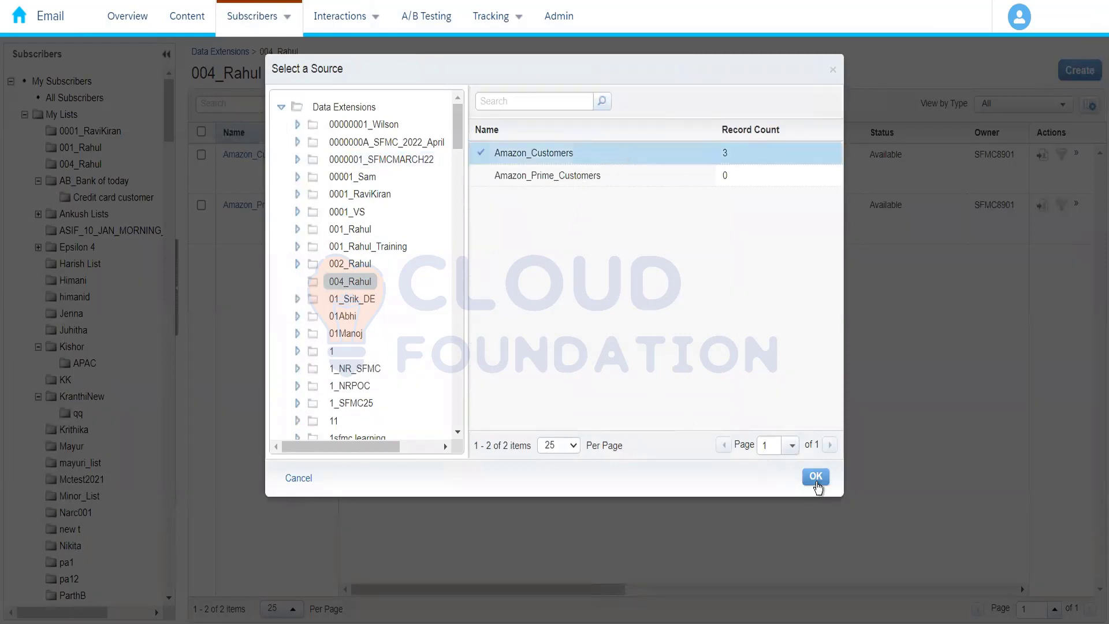
left_click(816, 478)
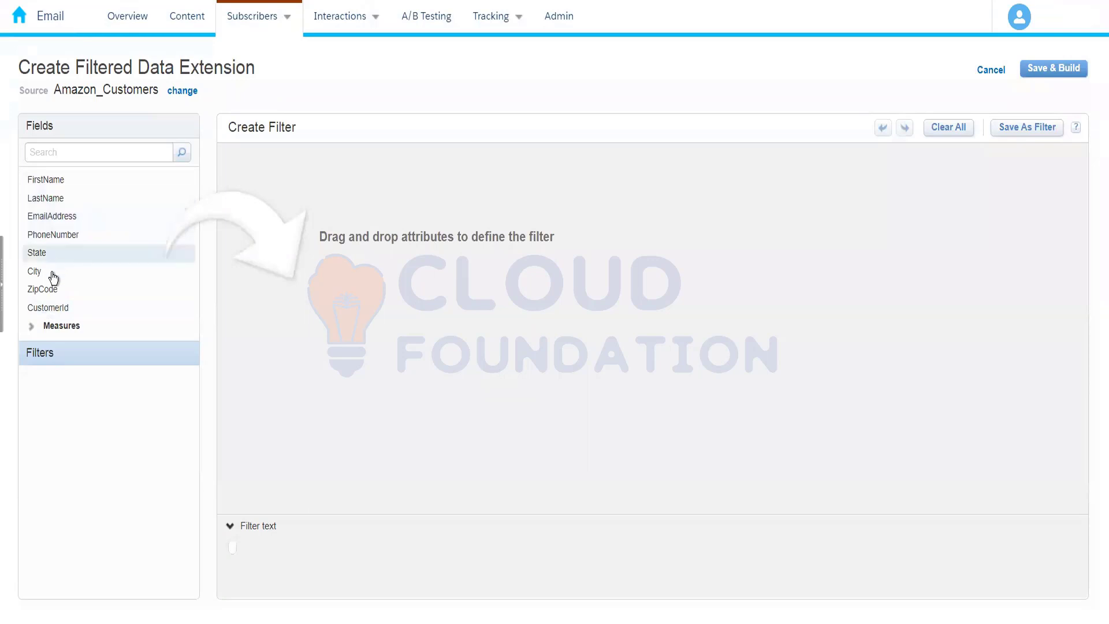
Define the filter on the City field so that it is equal to Hyderabad
left_click_drag(53, 278, 457, 160)
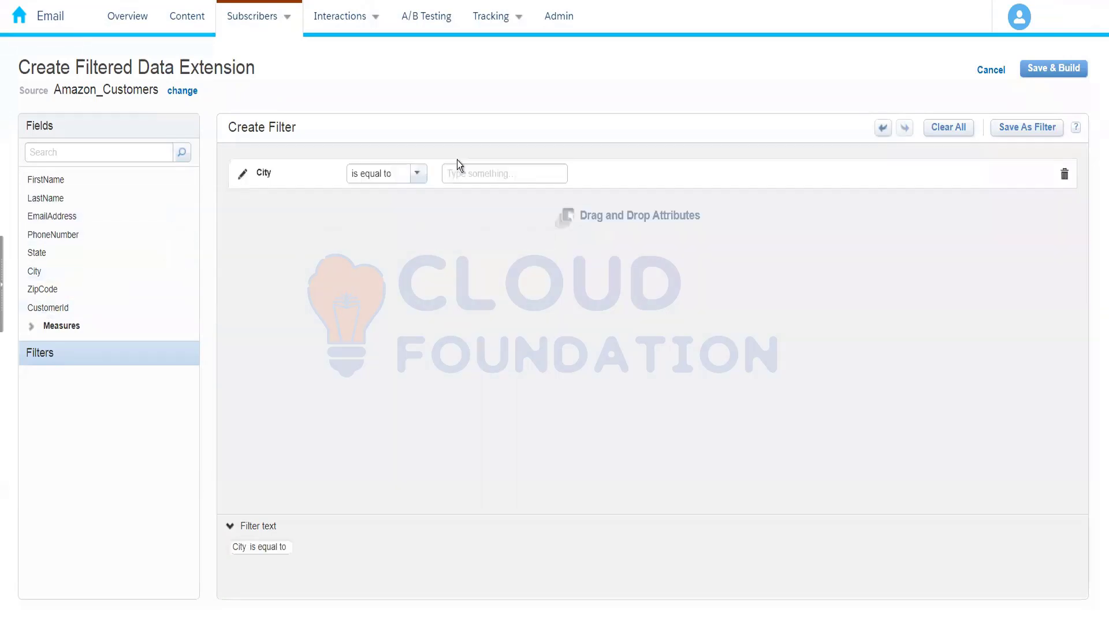
left_click(469, 174)
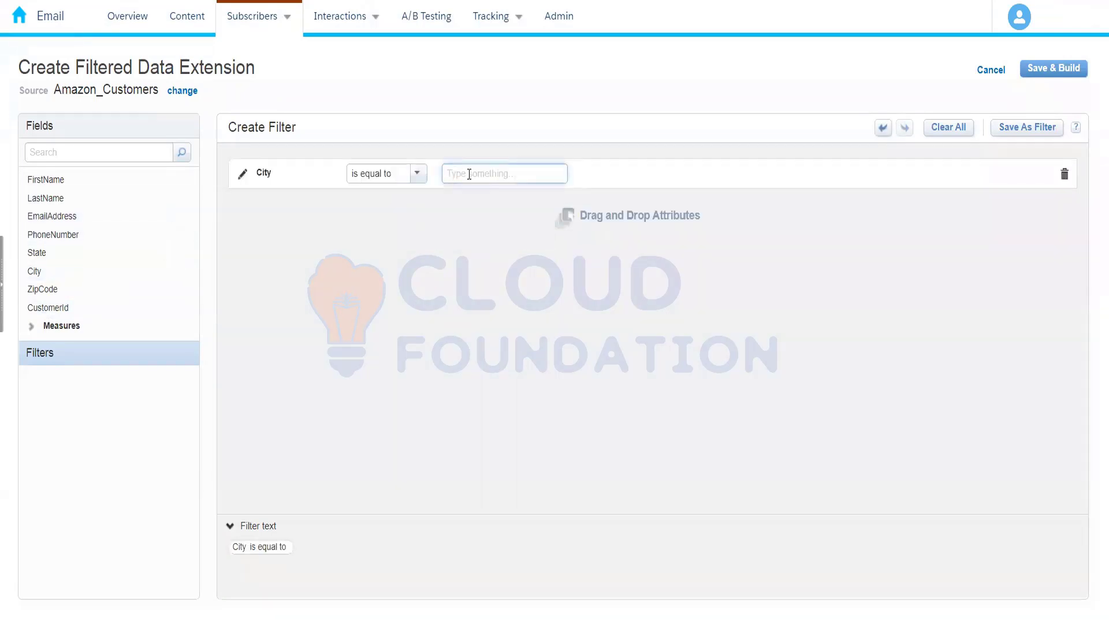
type("Hyderabad")
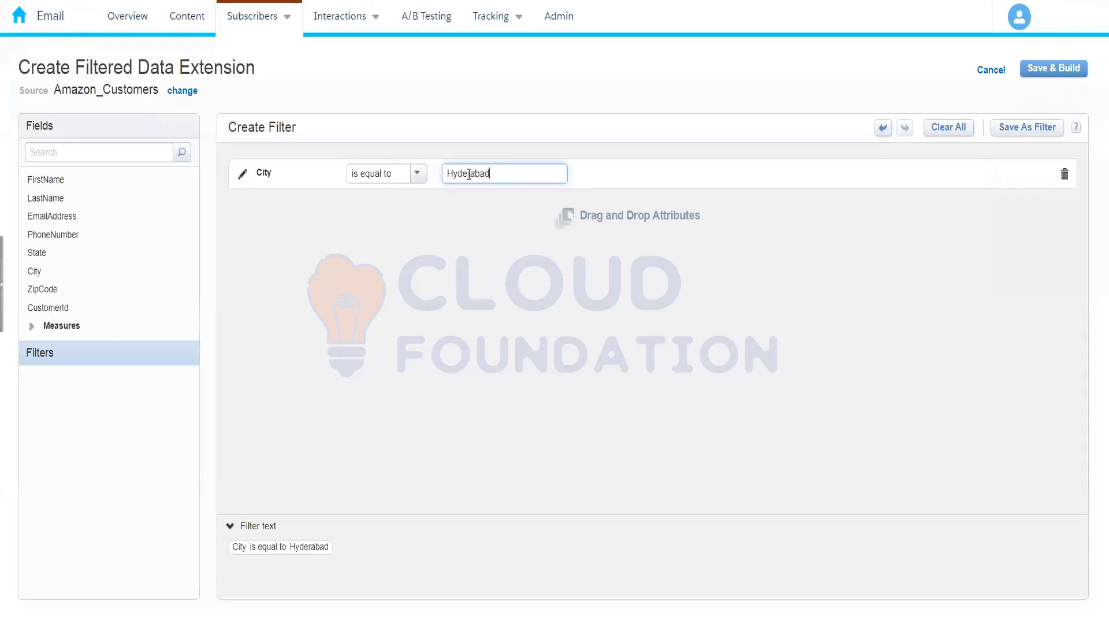
left_click(500, 300)
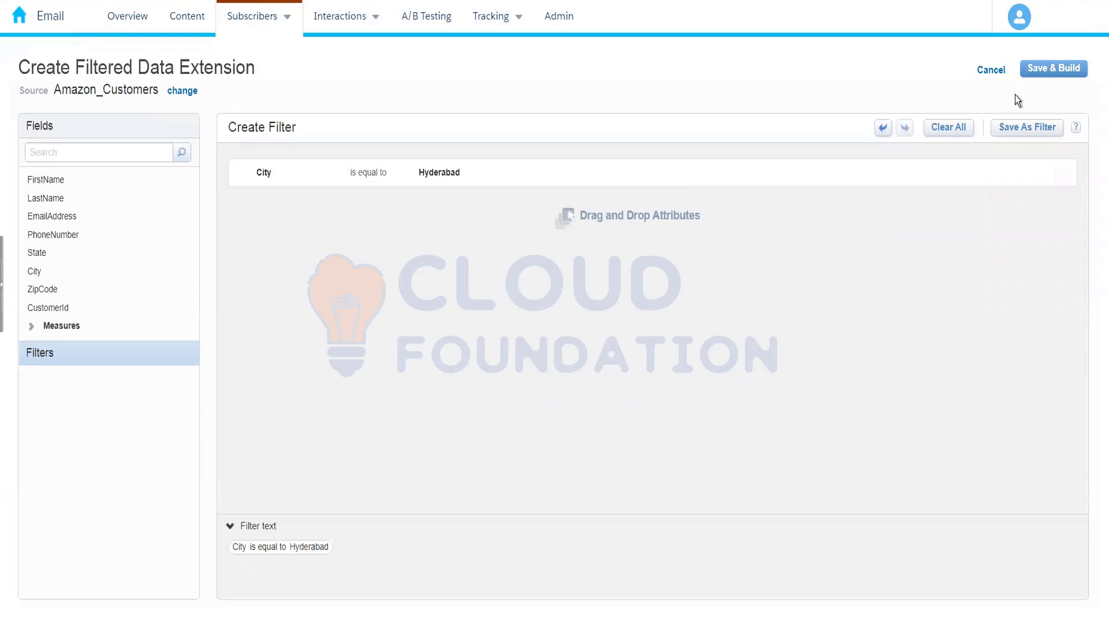
Save and build the filtered data extension as Amazon Hyderabad Customers in the 004_Rahul folder
left_click(1048, 70)
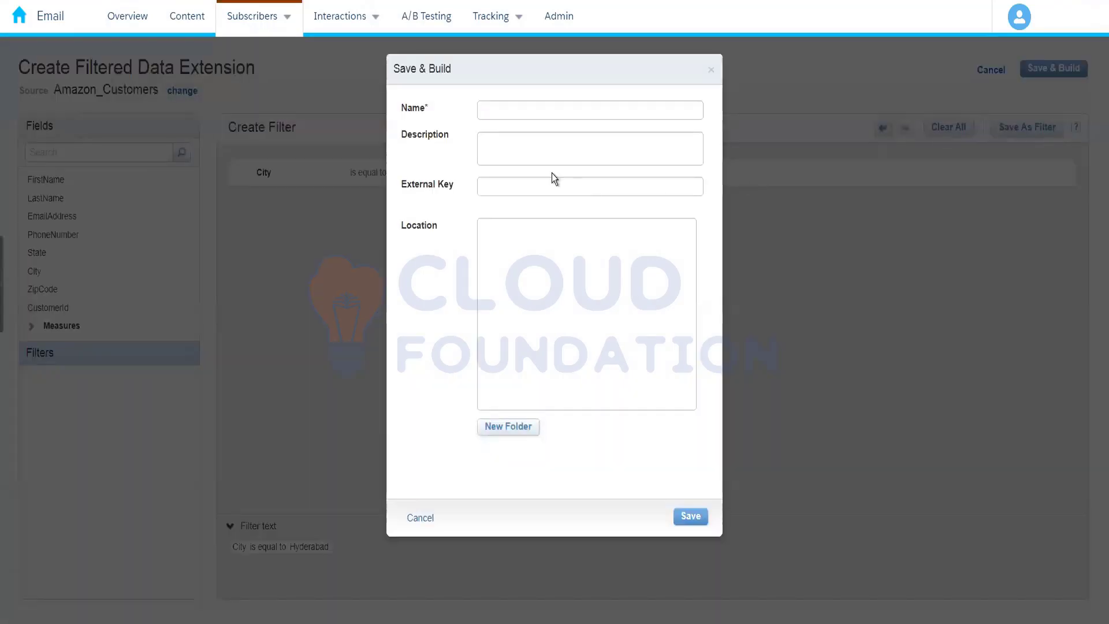
left_click(506, 111)
type("A")
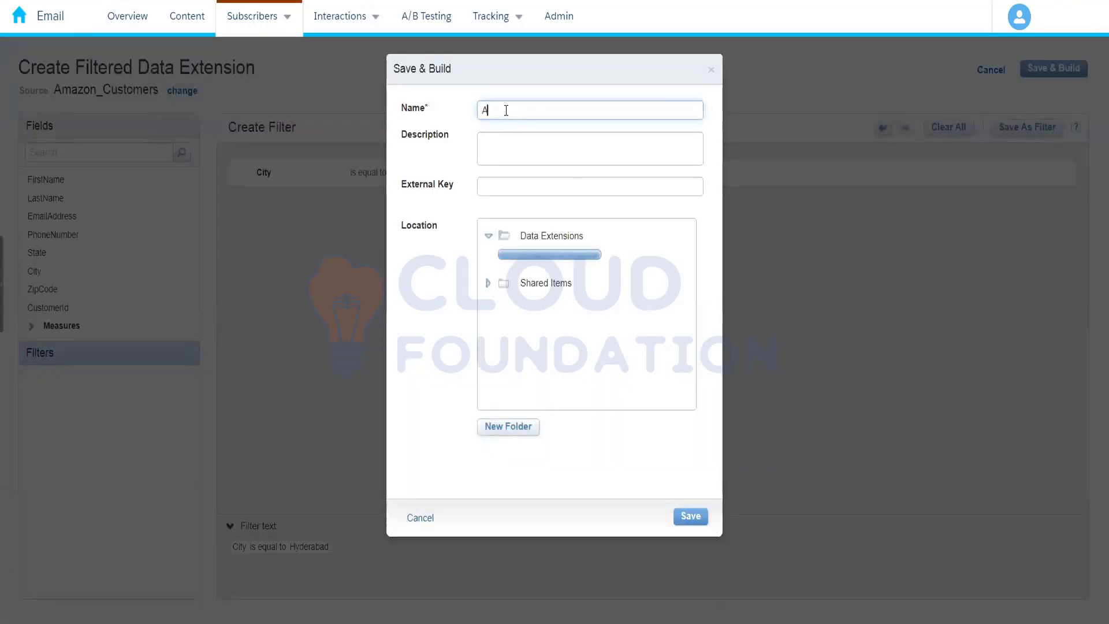
type("mazon Hy")
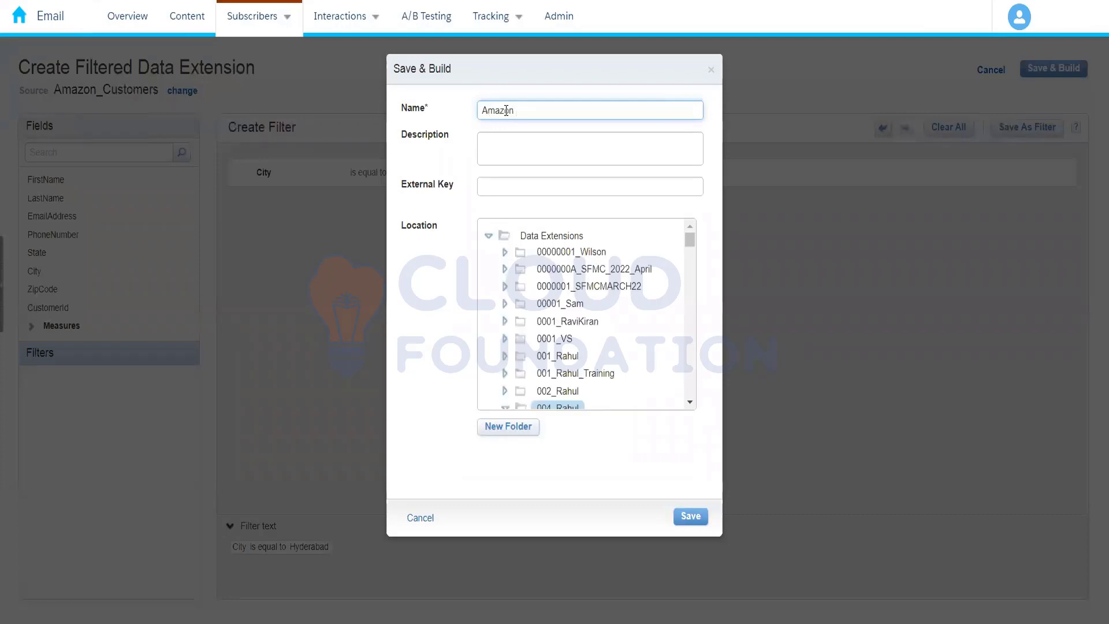
type("derbad")
key("BackSpace")
key("BackSpace")
key("BackSpace")
key("BackSpace")
type("abad Customers")
left_click(691, 516)
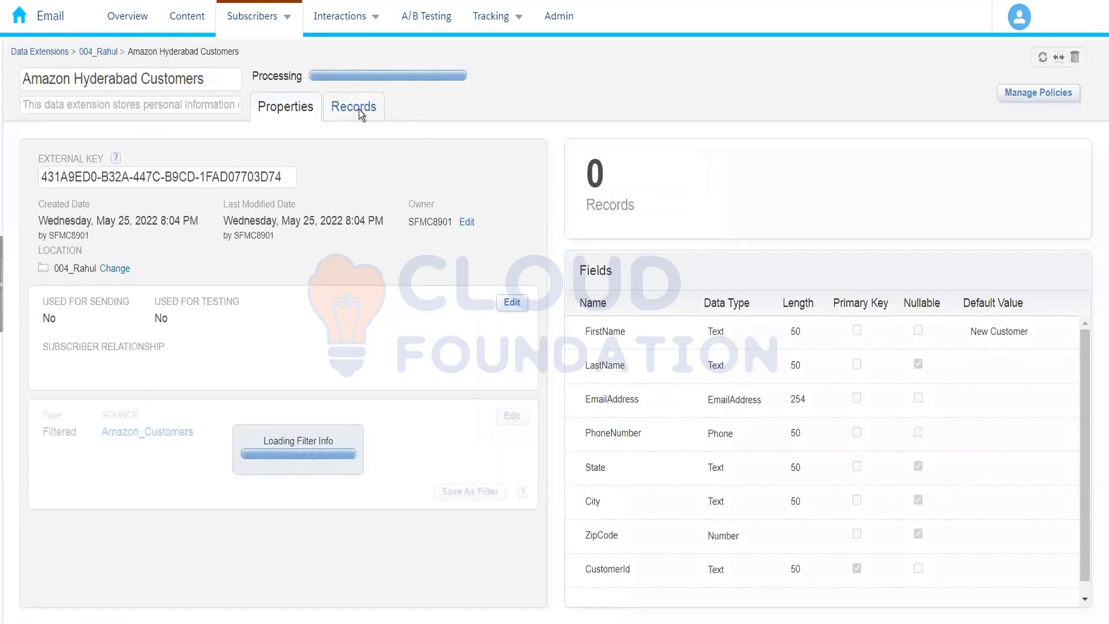
Check the 004_Rahul folder's data extensions, view the properties of Amazon_Prime_Customers, and return to the folder
left_click(102, 58)
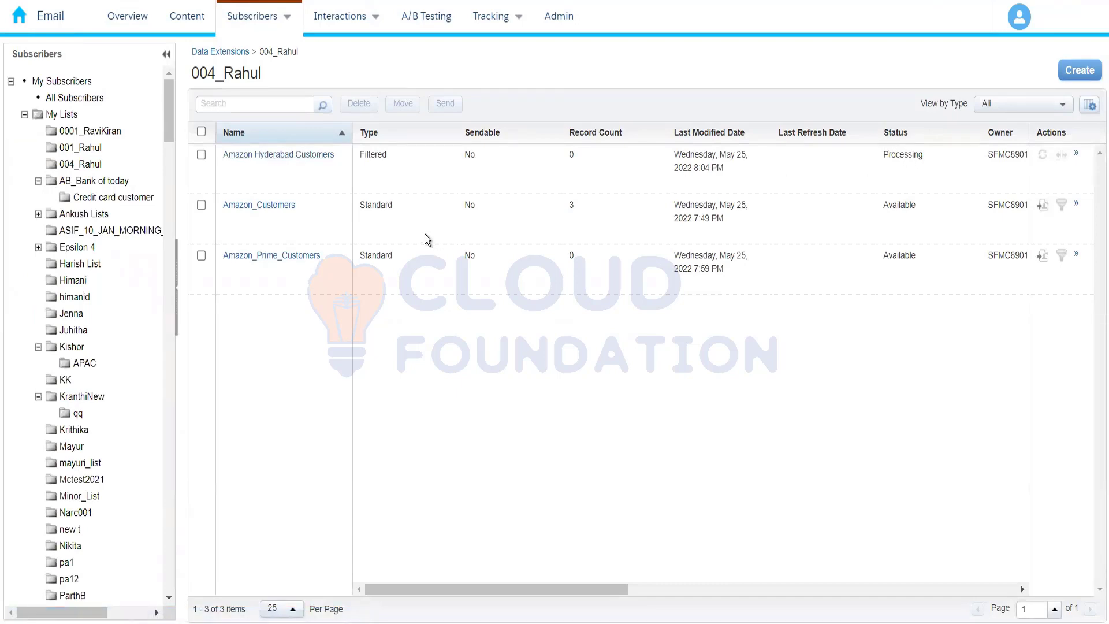
left_click_drag(172, 127, 172, 311)
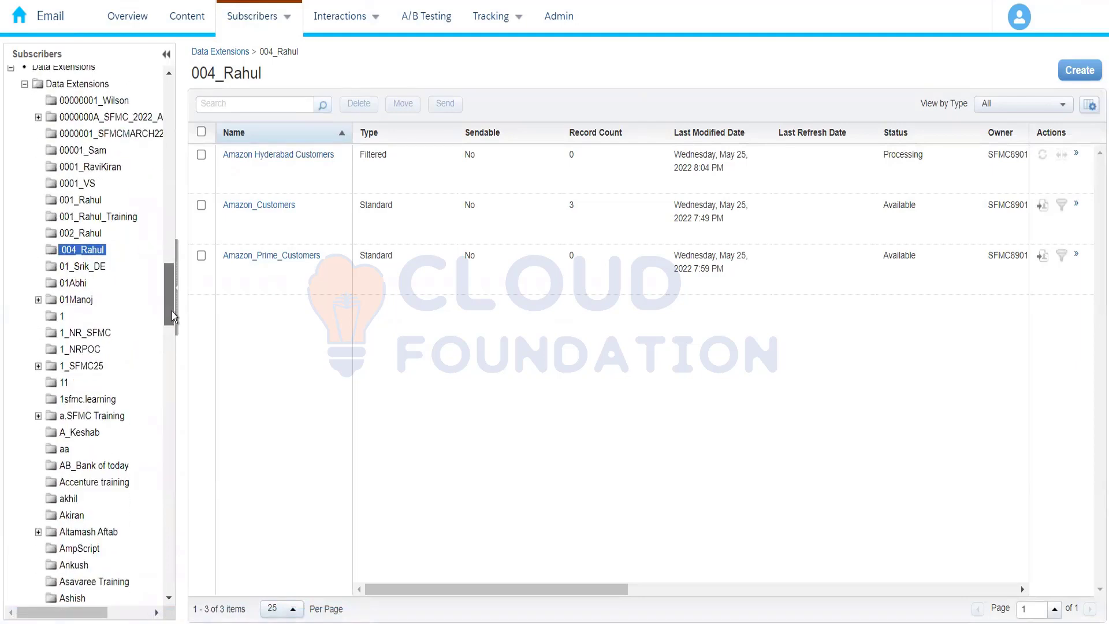
left_click(85, 251)
left_click(96, 255)
left_click(292, 256)
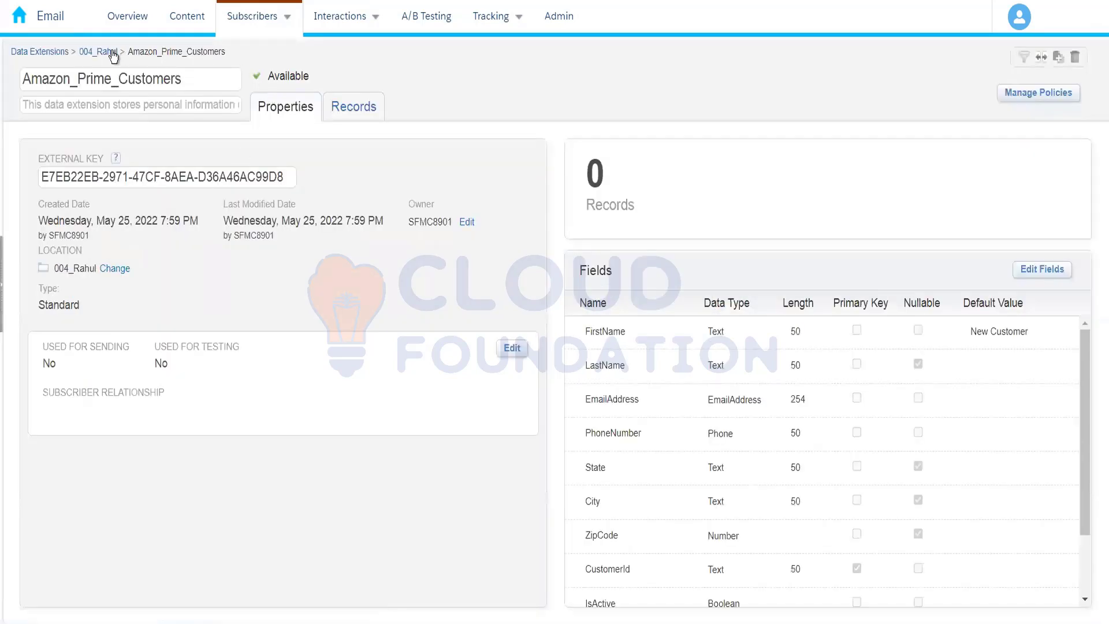
left_click(115, 51)
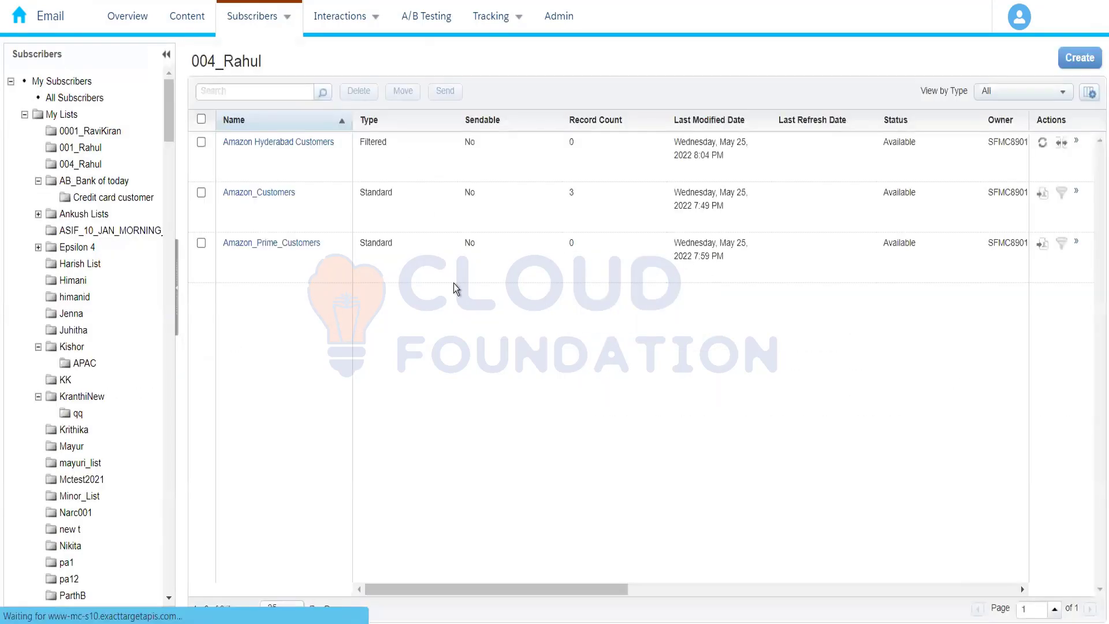
Examine the City value in the filter of Amazon Hyderabad Customers, cancel the edit, and return to the 004_Rahul folder
left_click(308, 157)
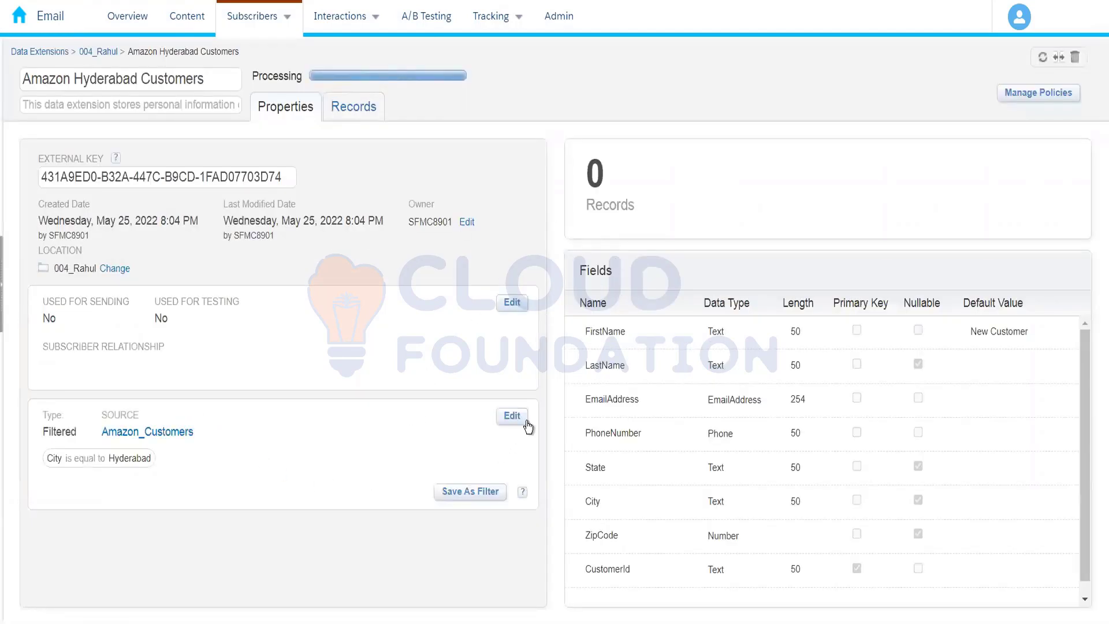
left_click(512, 418)
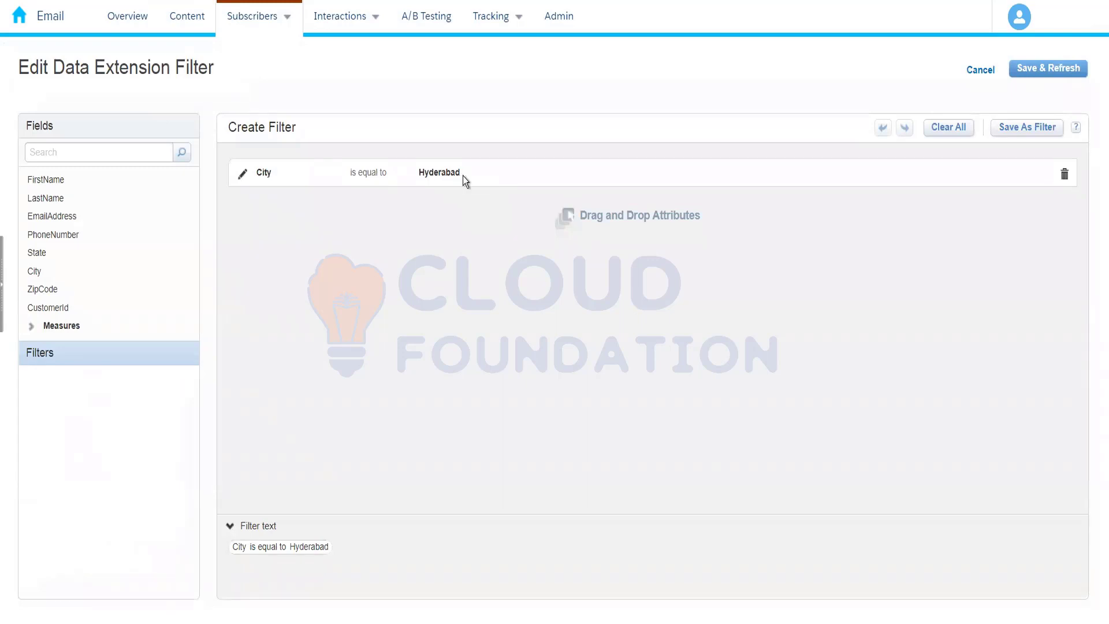
mouse_move(463, 176)
left_mouse_down()
mouse_move(412, 169)
mouse_move(480, 168)
left_mouse_up()
left_click(242, 173)
left_click_drag(499, 177, 424, 187)
key("ctrl+c")
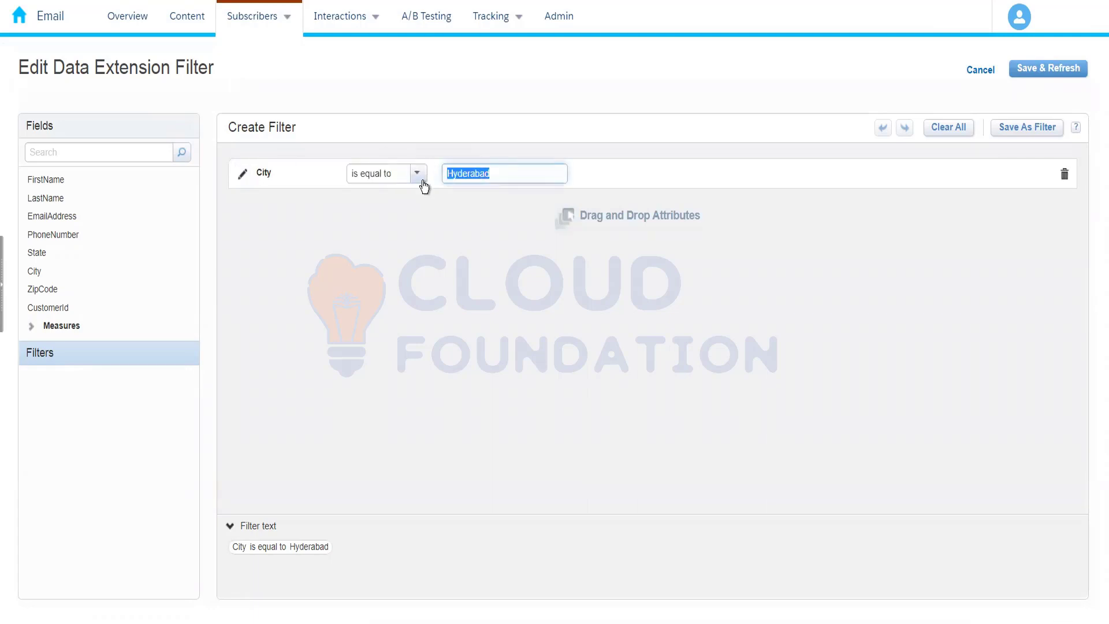
left_click(961, 79)
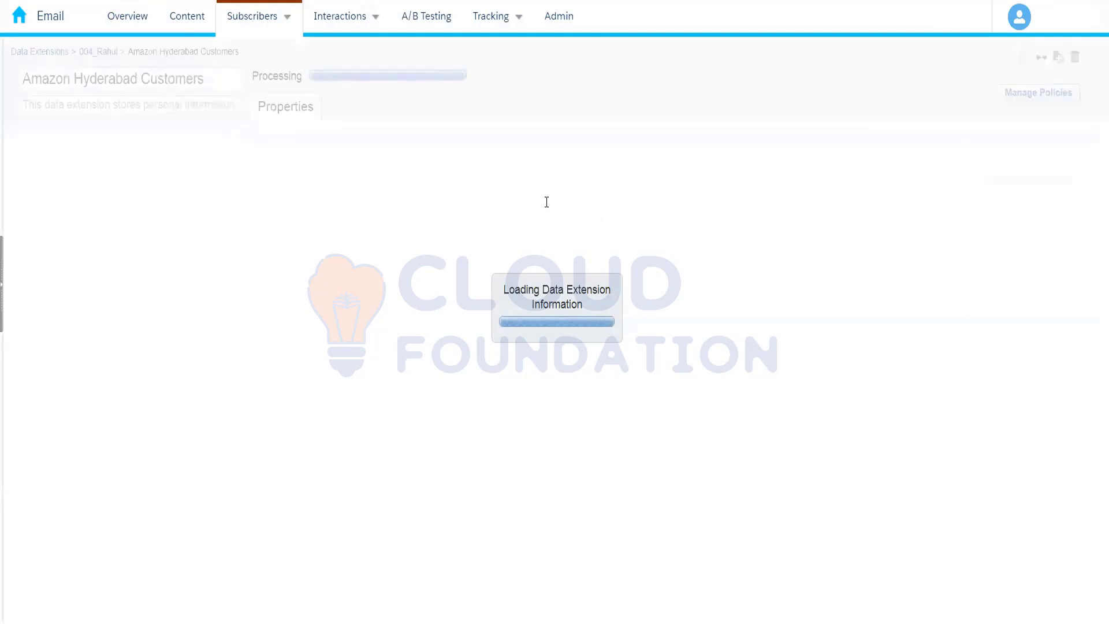
left_click(99, 52)
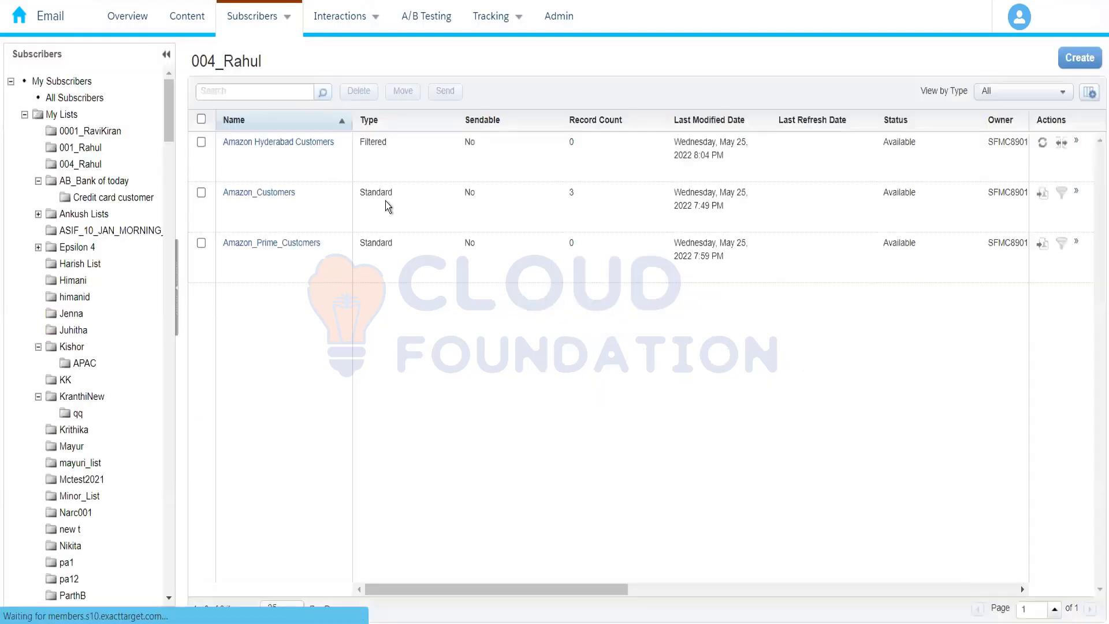
View the records of Amazon_Customers and search them for Hyderabad
left_click(265, 206)
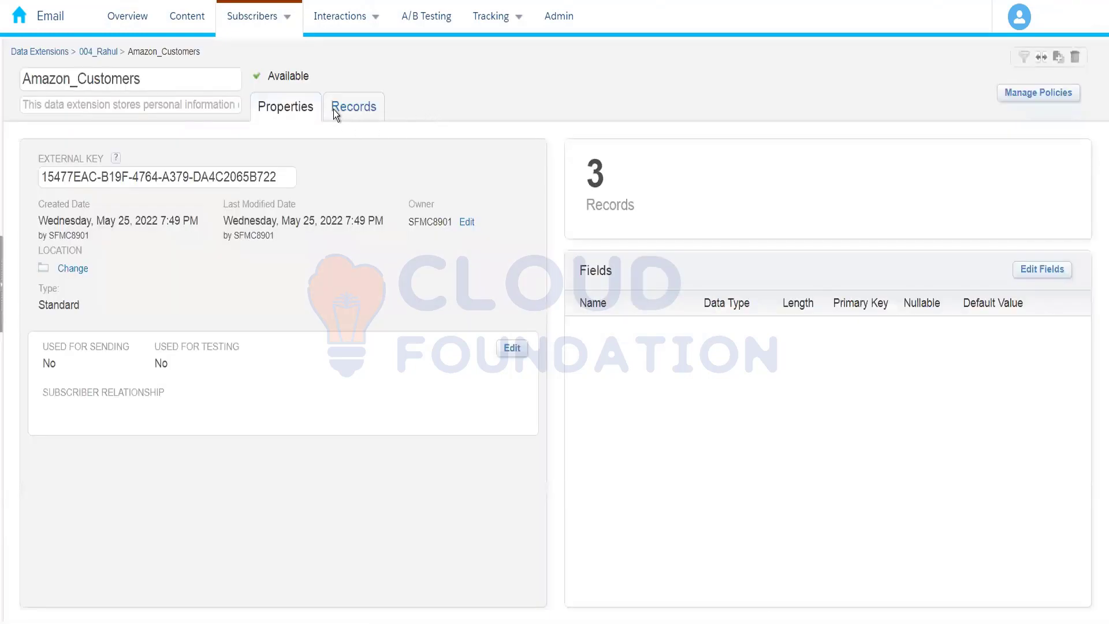
left_click(335, 111)
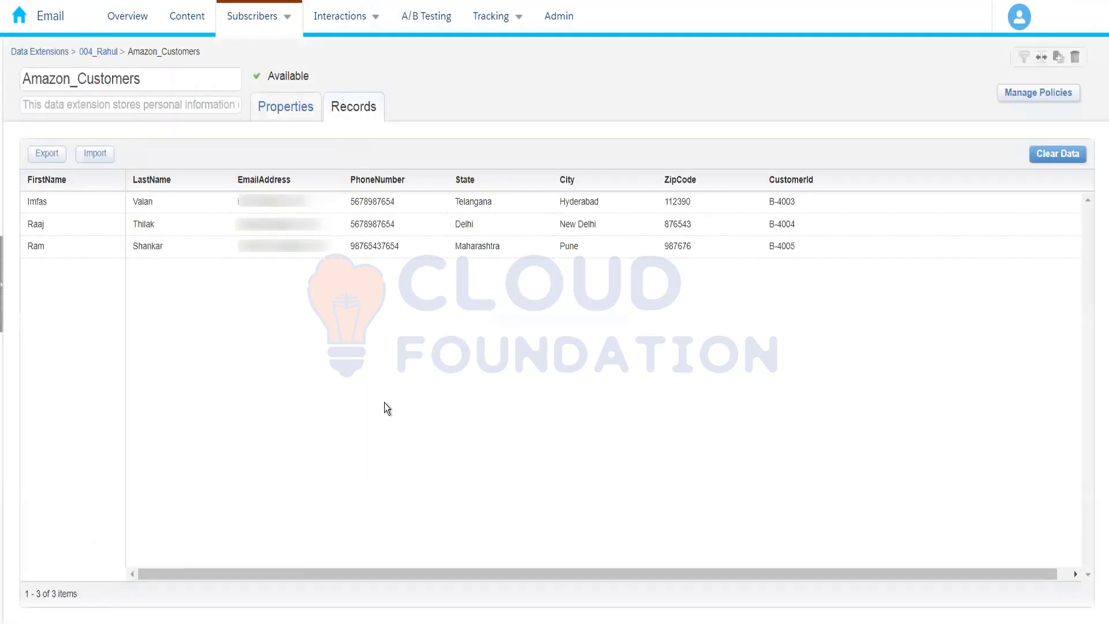
key("ctrl+f")
key("ctrl+v")
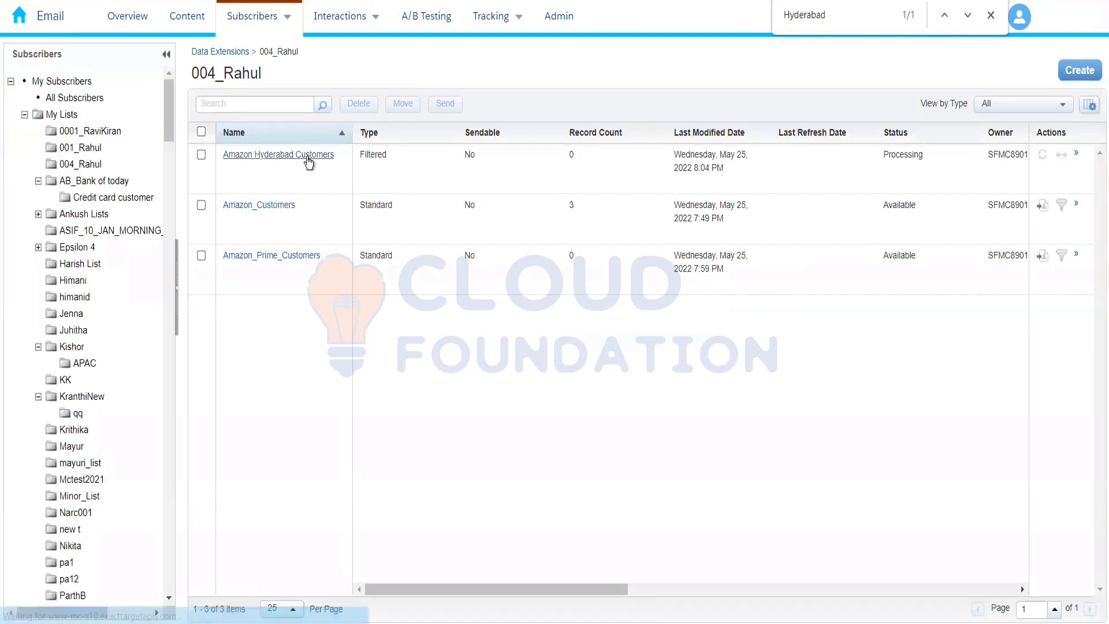
Review the records and properties of Amazon Hyderabad Customers, reopening it from the 004_Rahul folder to recheck its records
left_click(309, 164)
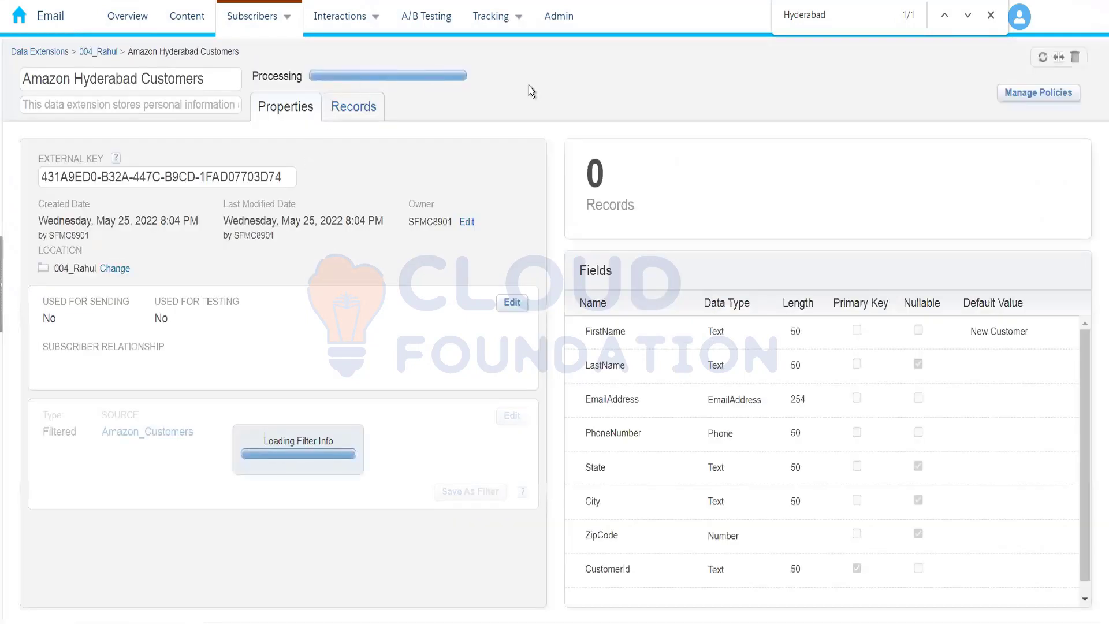
left_click(356, 112)
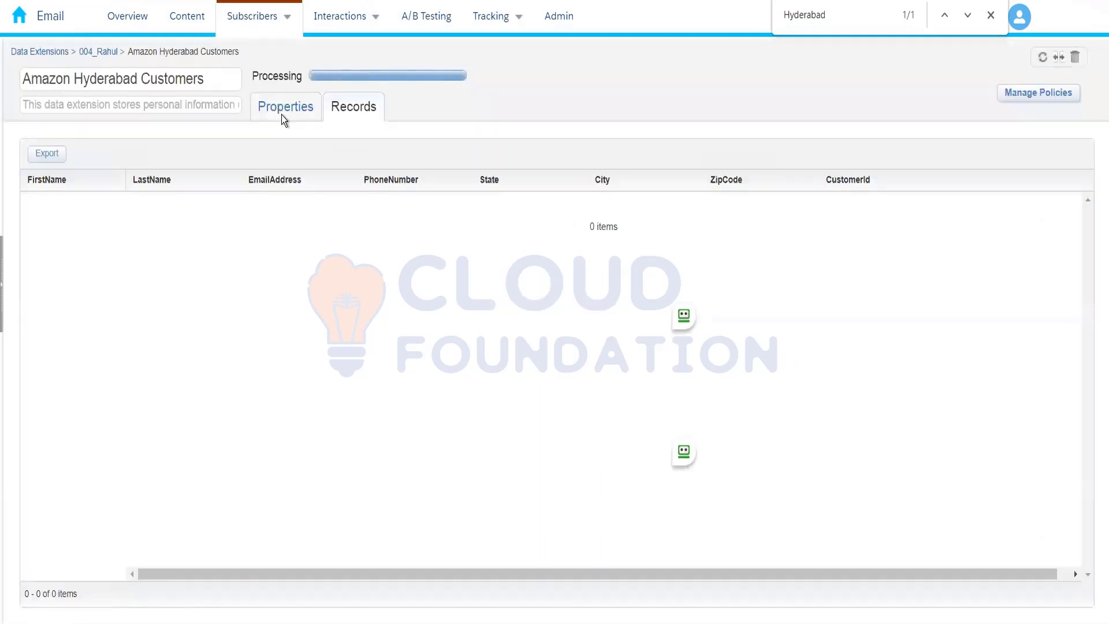
left_click(282, 115)
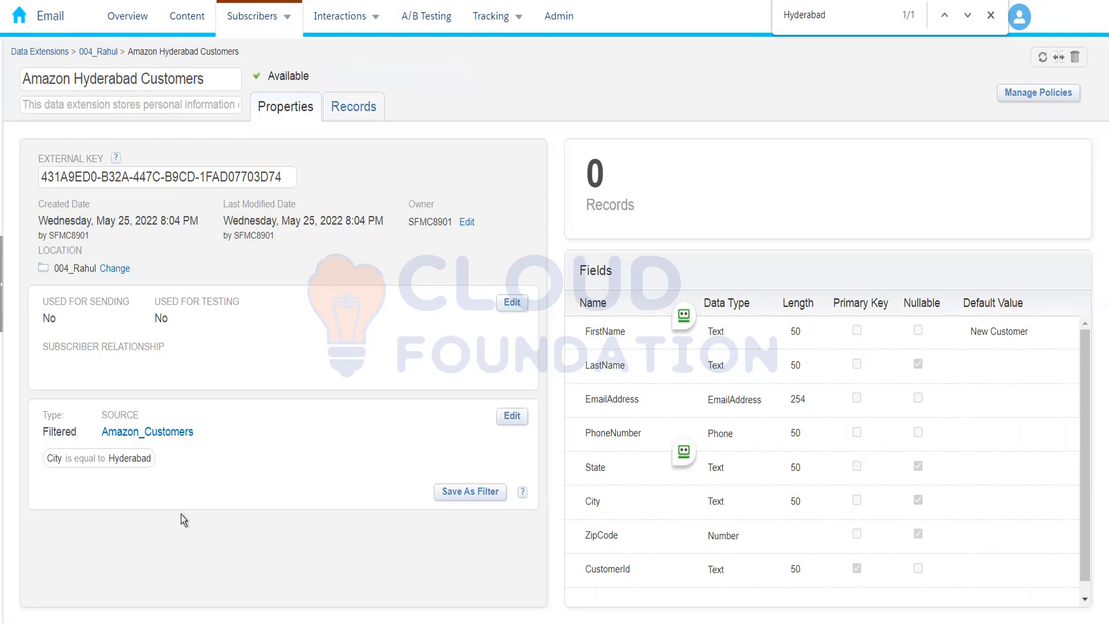
left_click(376, 107)
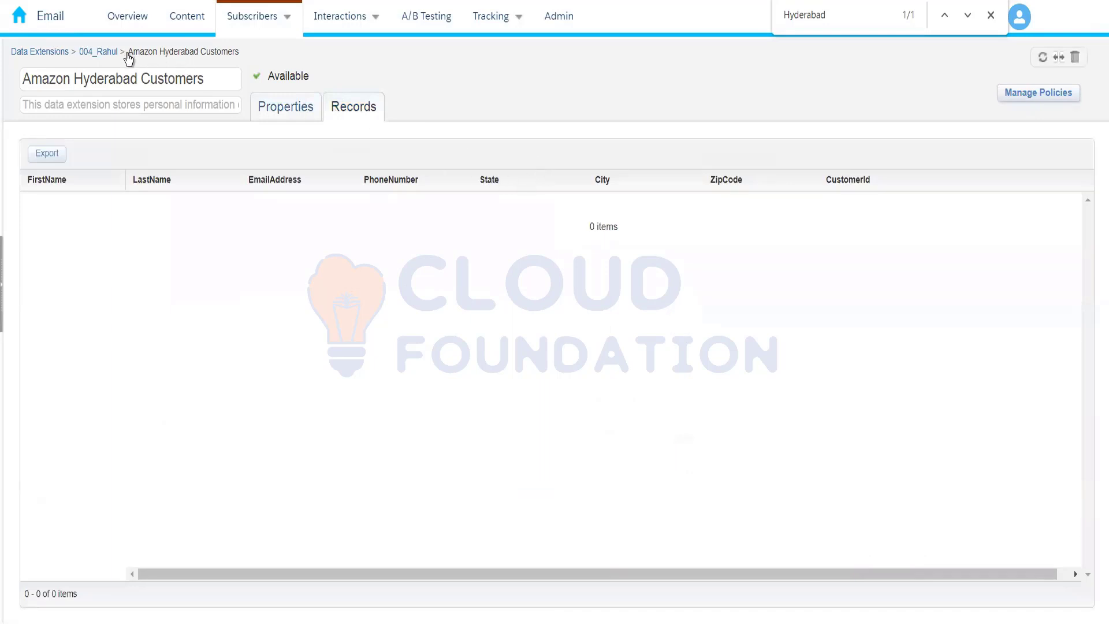
left_click(102, 51)
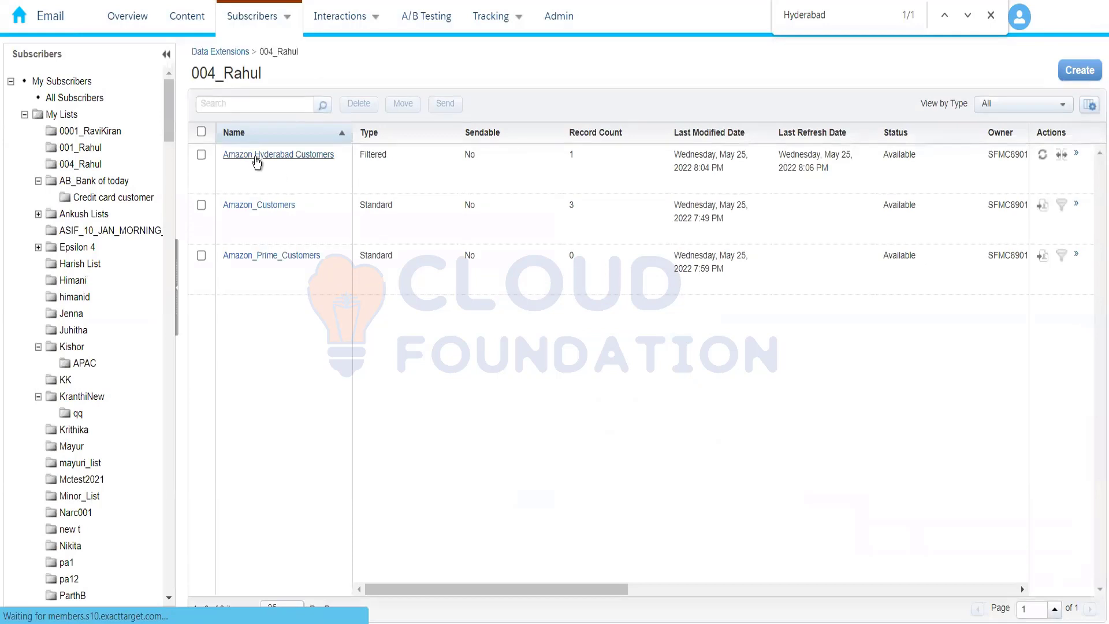
left_click(256, 156)
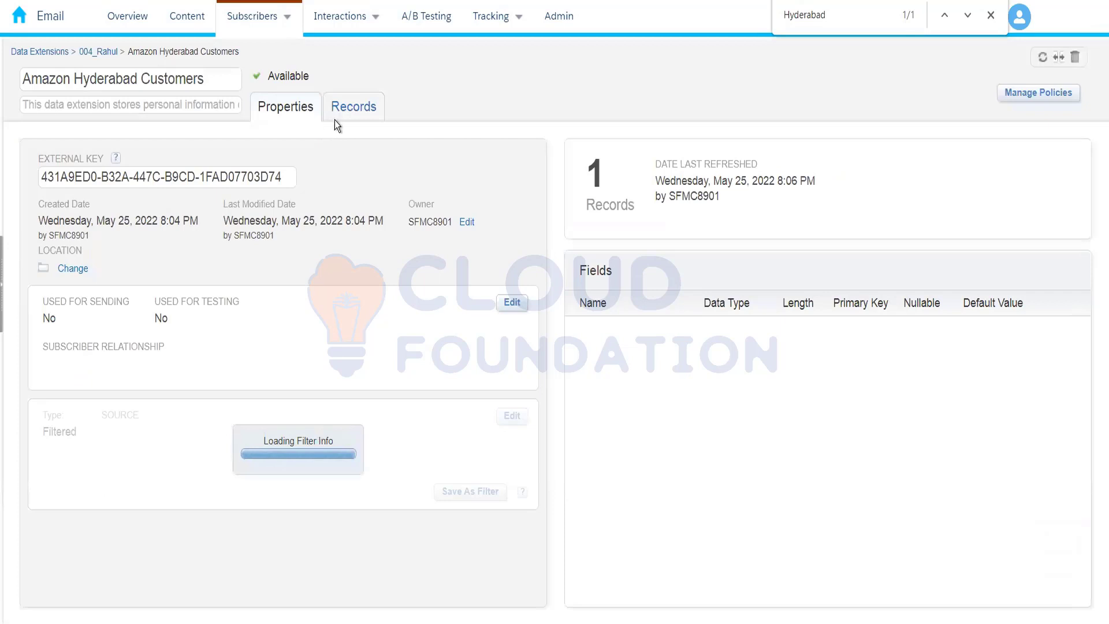
left_click(336, 118)
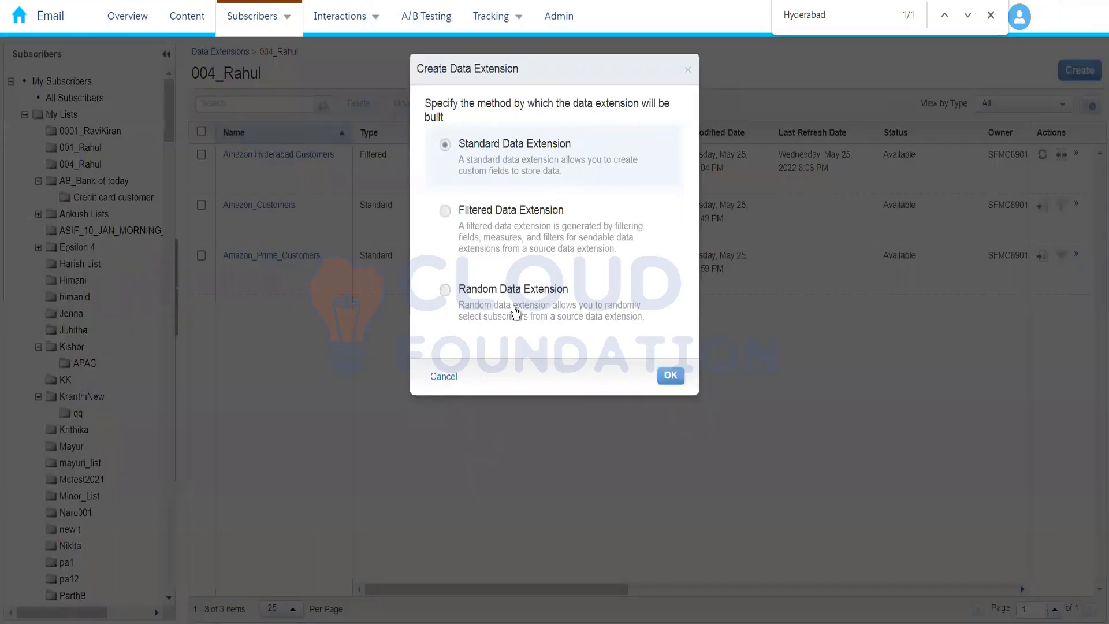
Start a random data extension using Amazon_Customers from the 004_Rahul folder as its source
left_click(516, 312)
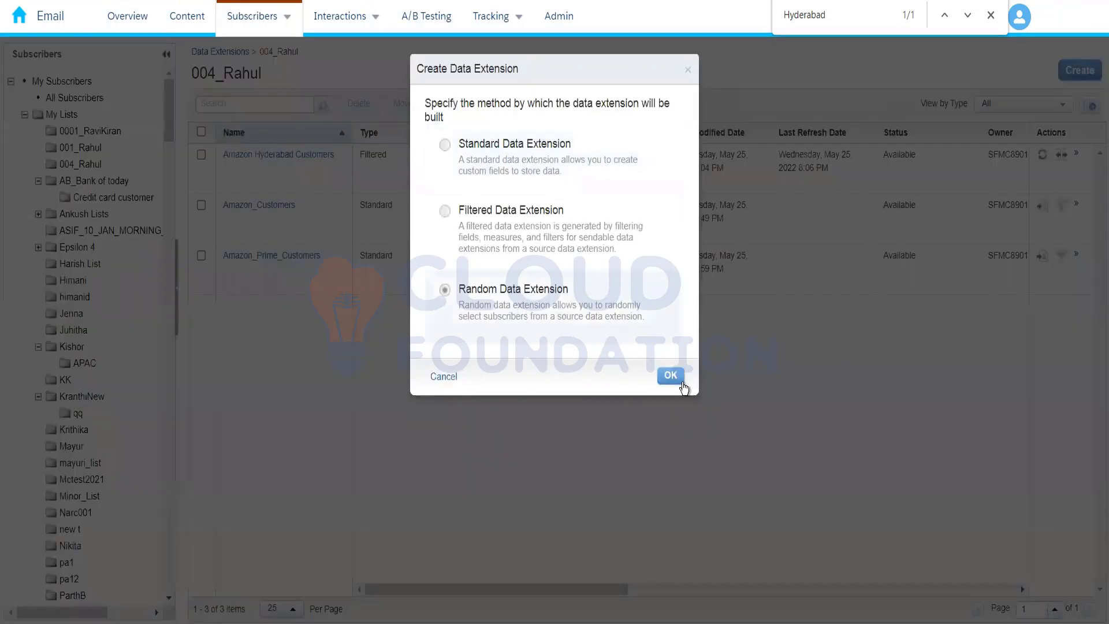
left_click(672, 378)
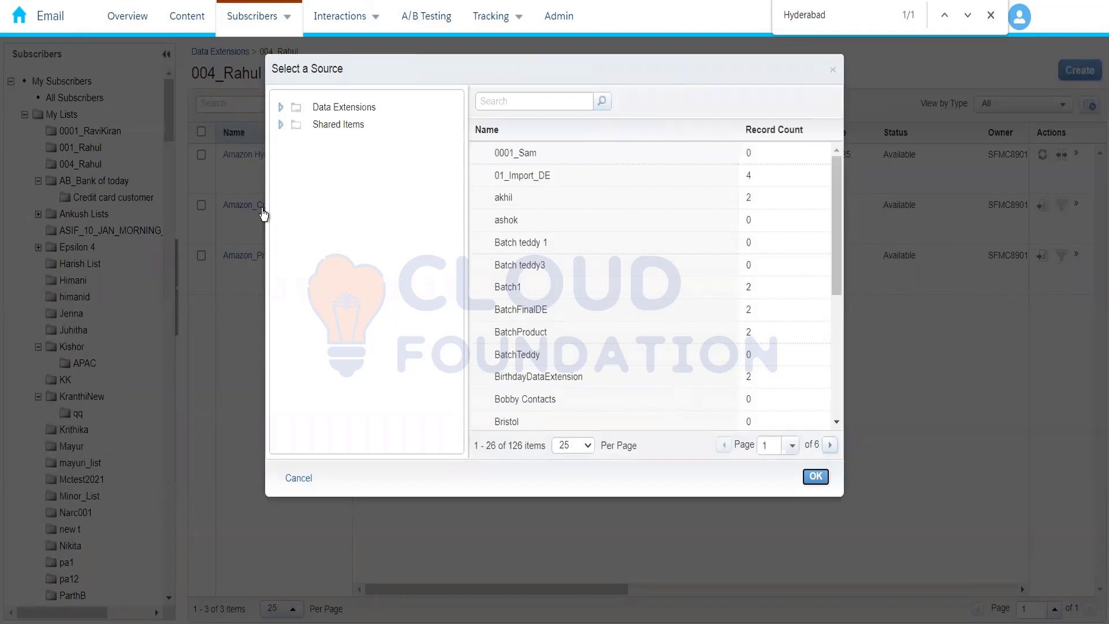
left_click(281, 110)
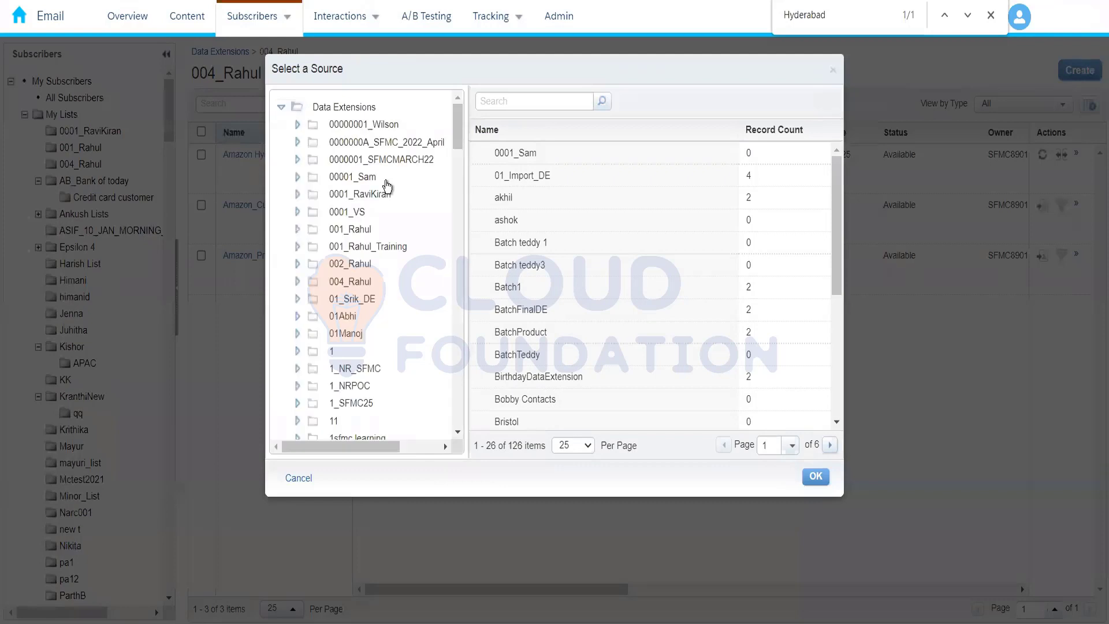
left_click(353, 284)
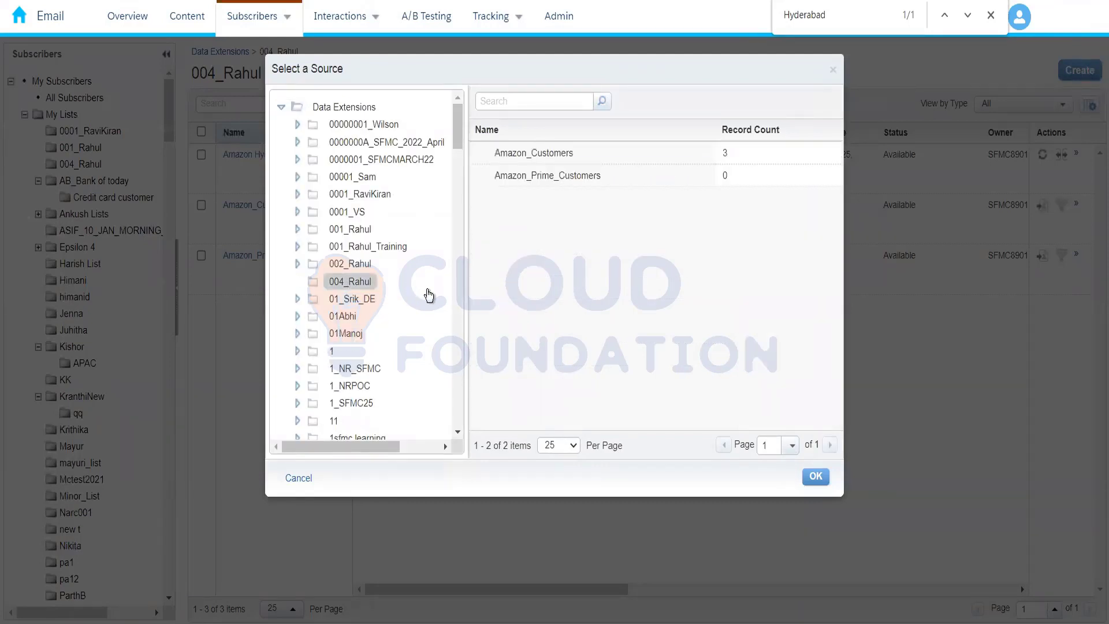
left_click(609, 157)
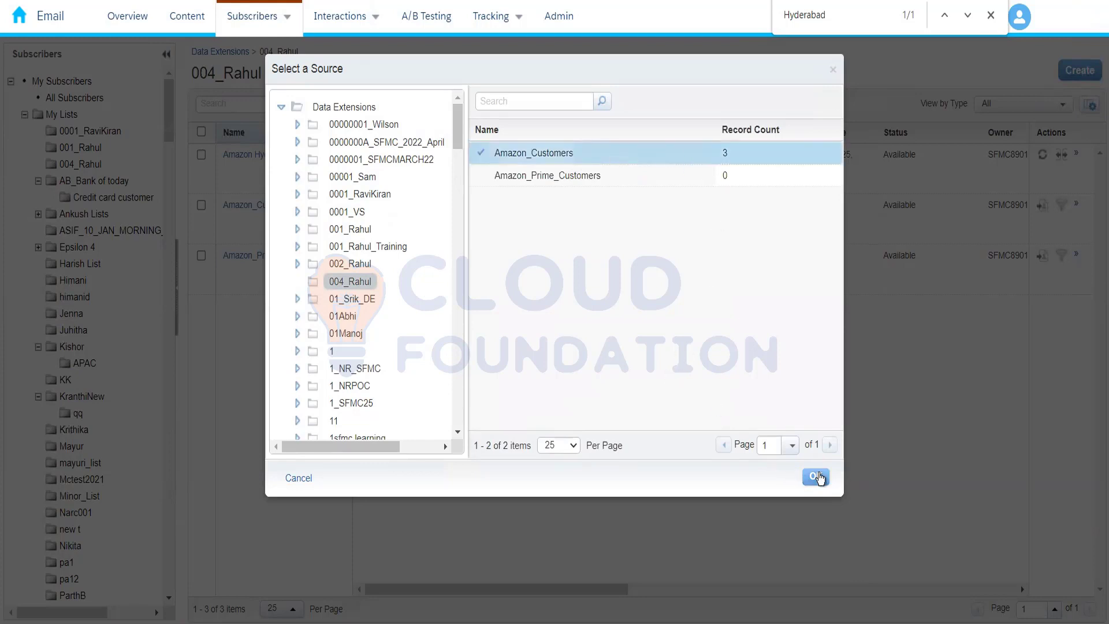
left_click(816, 477)
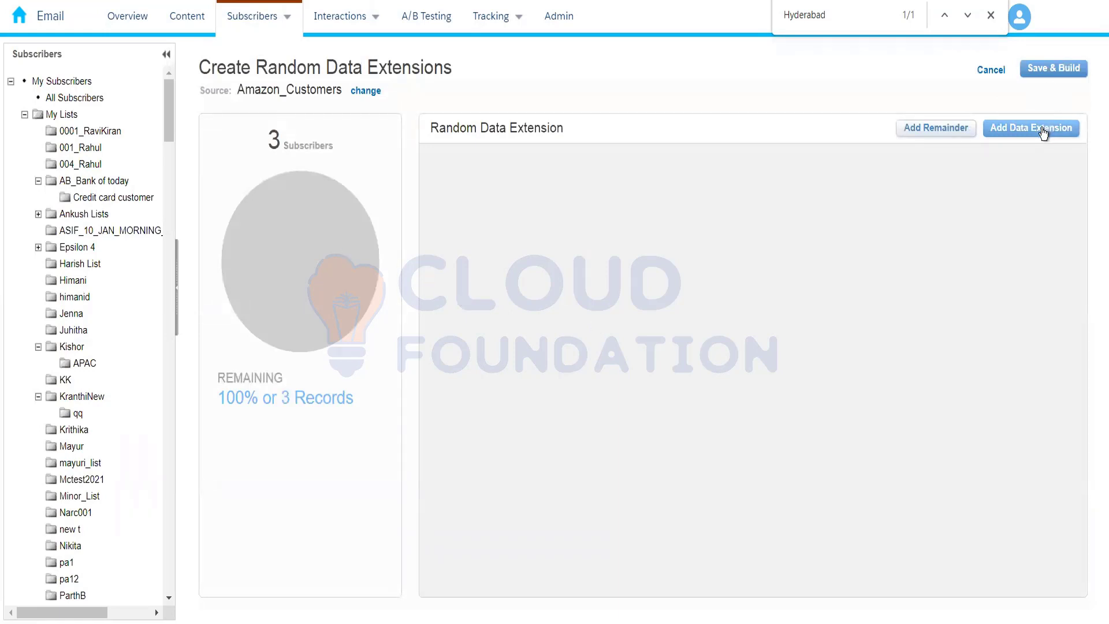
Add a data extension segment and set its size to 2 records
left_click(1015, 141)
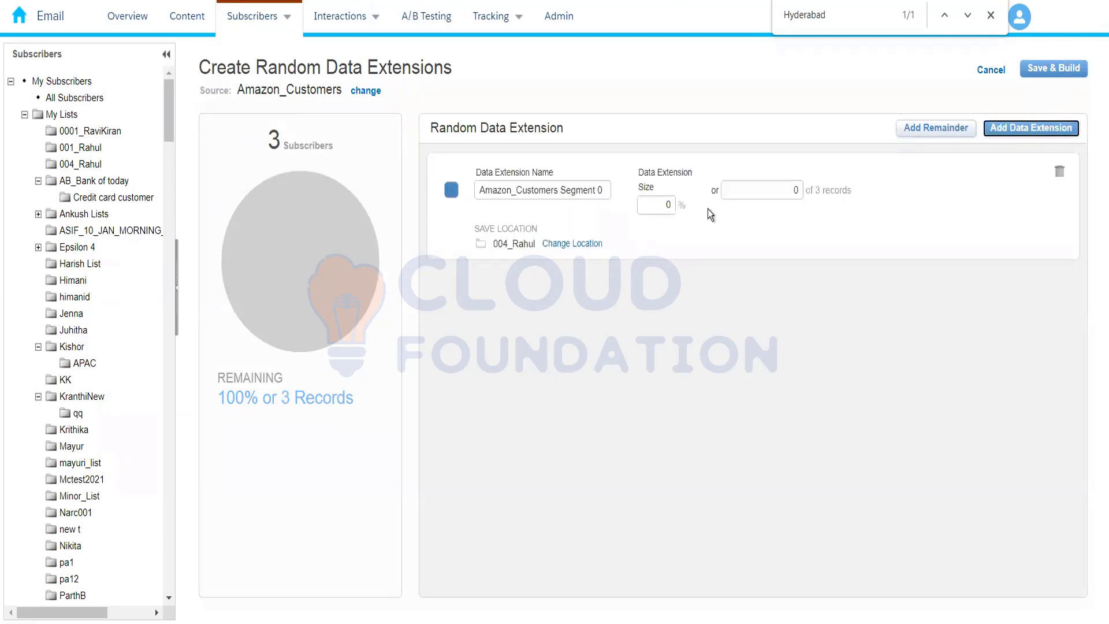
left_click(797, 190)
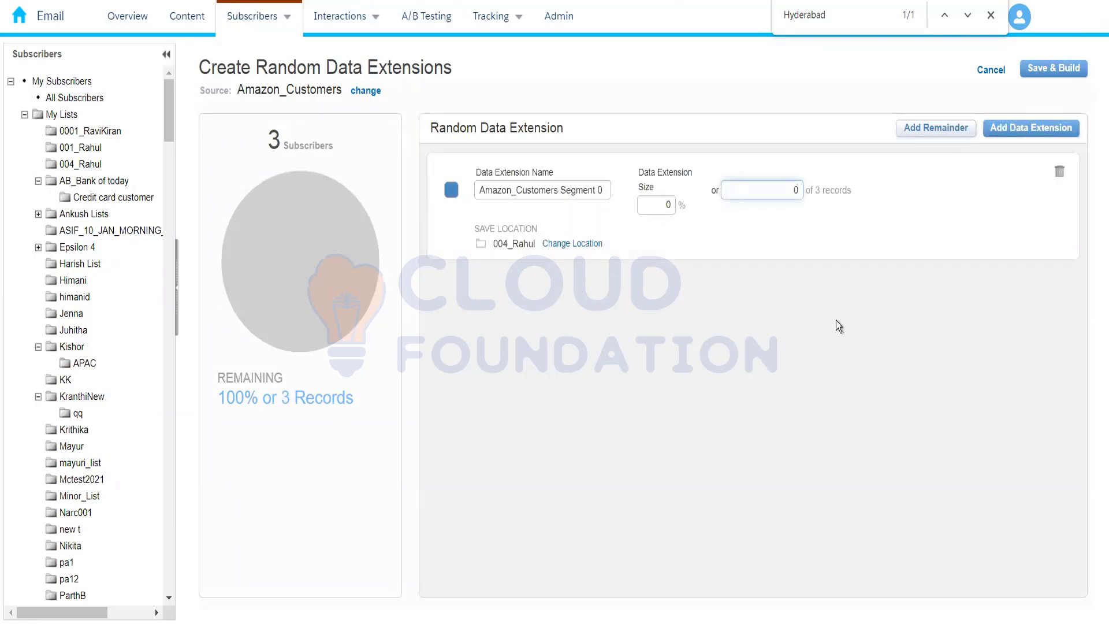
key("BackSpace")
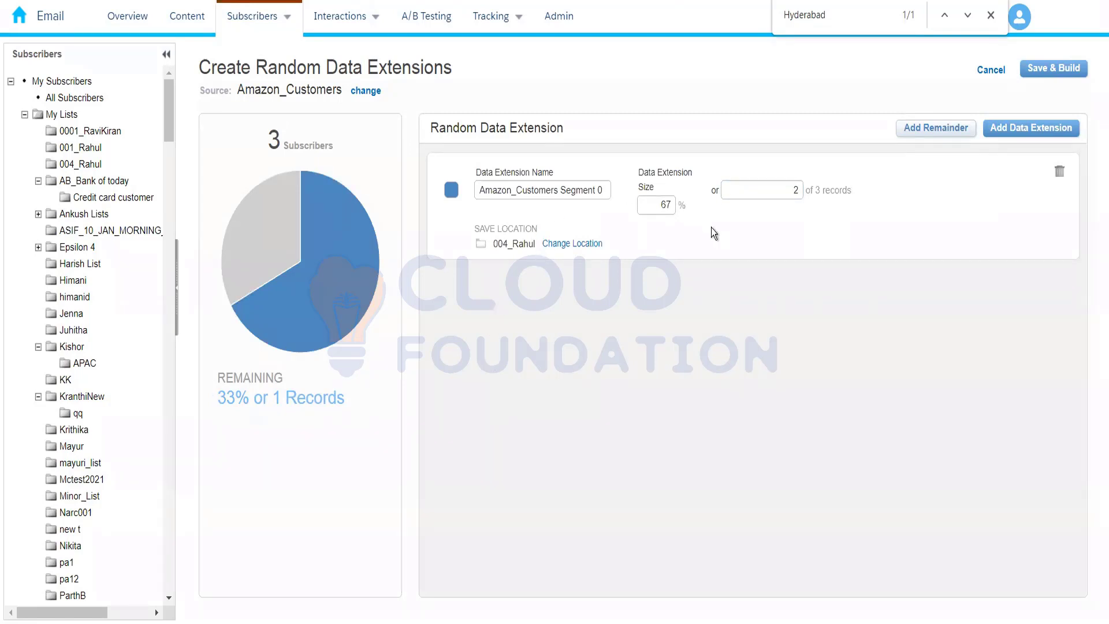
Add three extra data extension segments and remove them again, keeping only the first one
left_click(1031, 128)
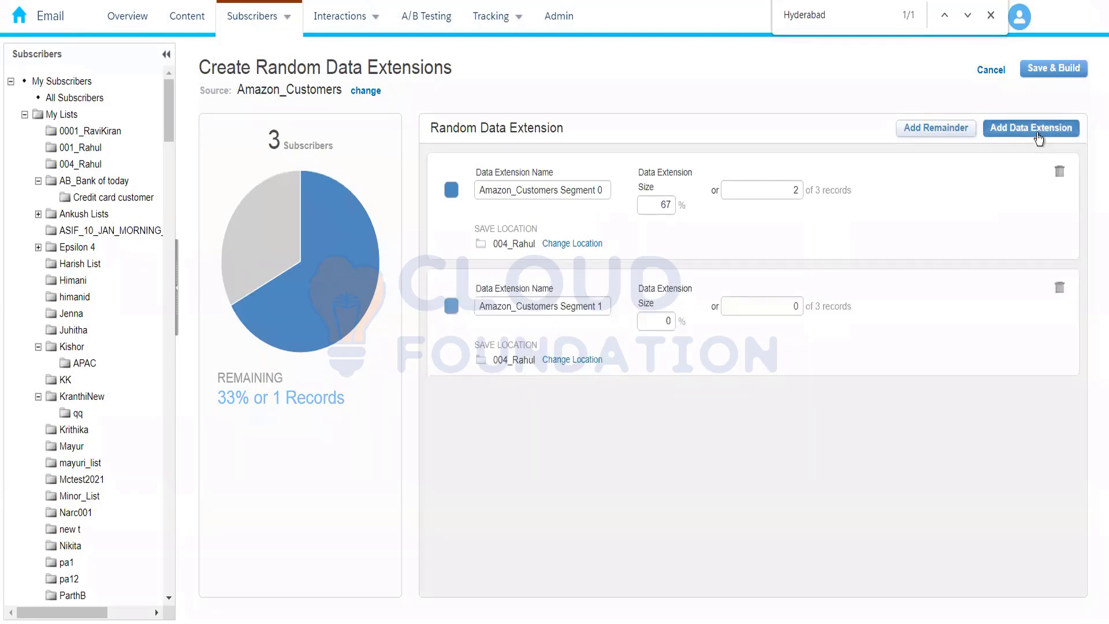
left_click(1031, 127)
left_click(1032, 127)
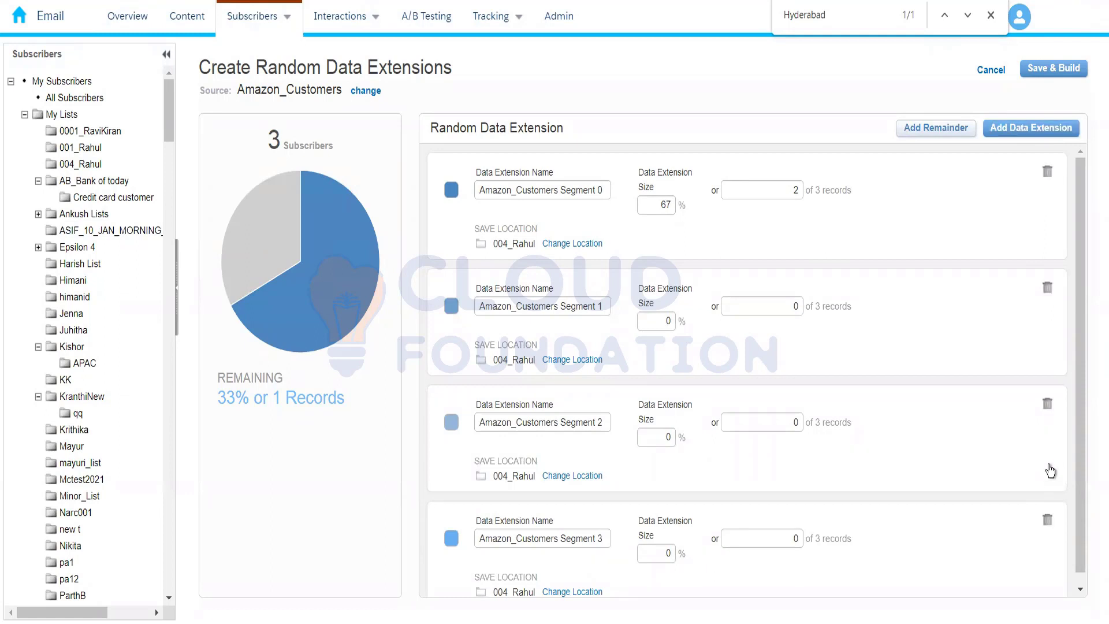
left_click(1048, 408)
left_click(1059, 408)
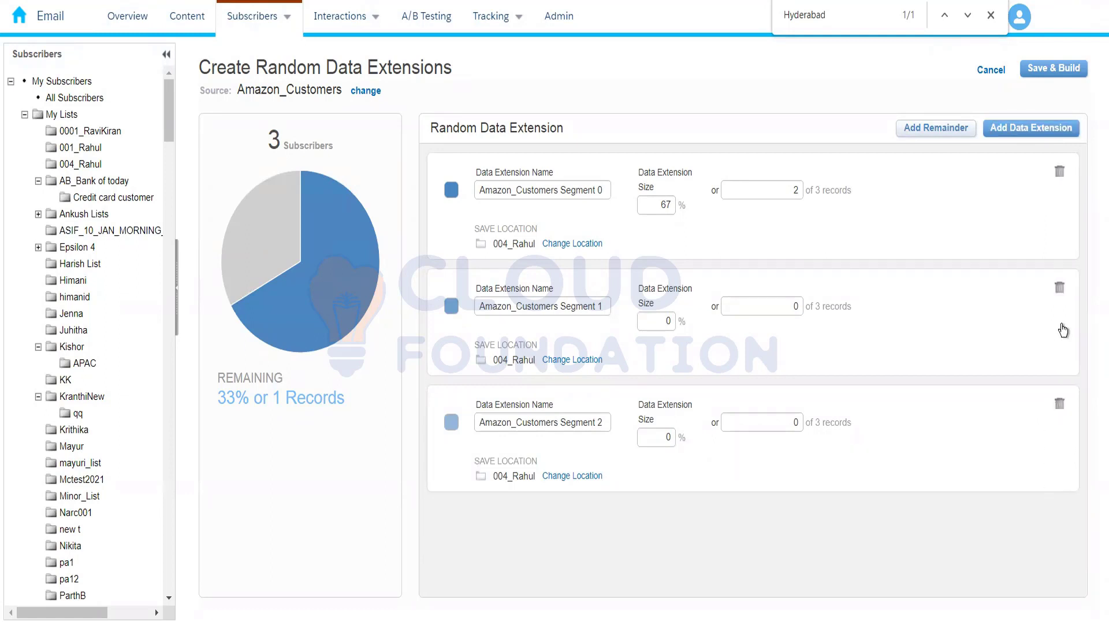
left_click(1060, 289)
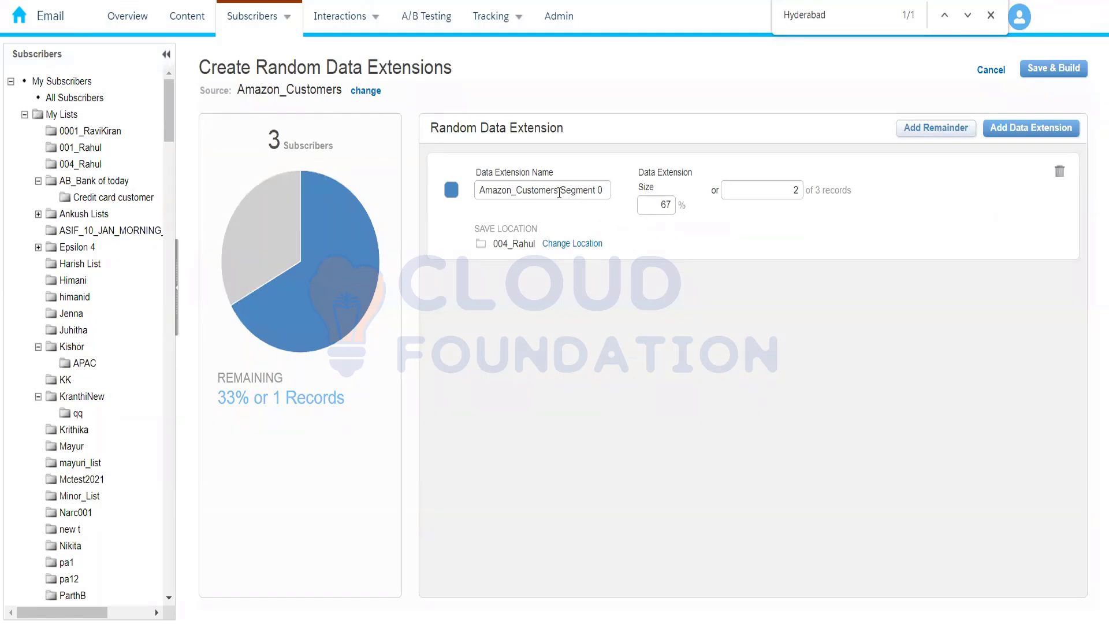
Name the random data extension Amazon_Random_Customers, then save and build it
left_click_drag(559, 196, 706, 195)
key("BackSpace")
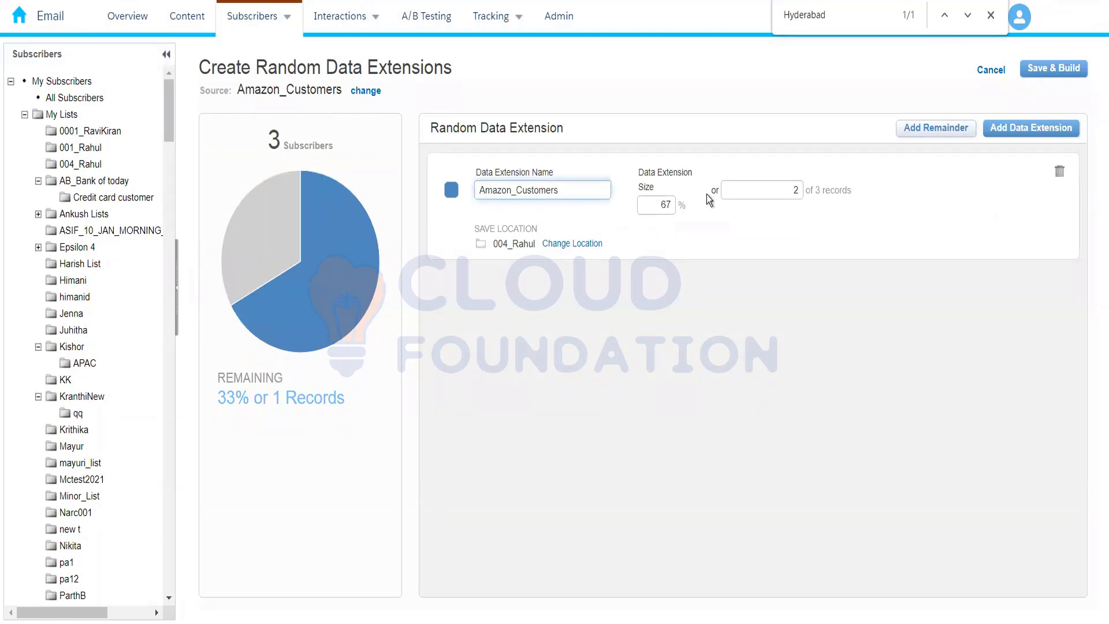
left_click(517, 192)
type("random")
key("BackSpace")
key("BackSpace")
type("m_")
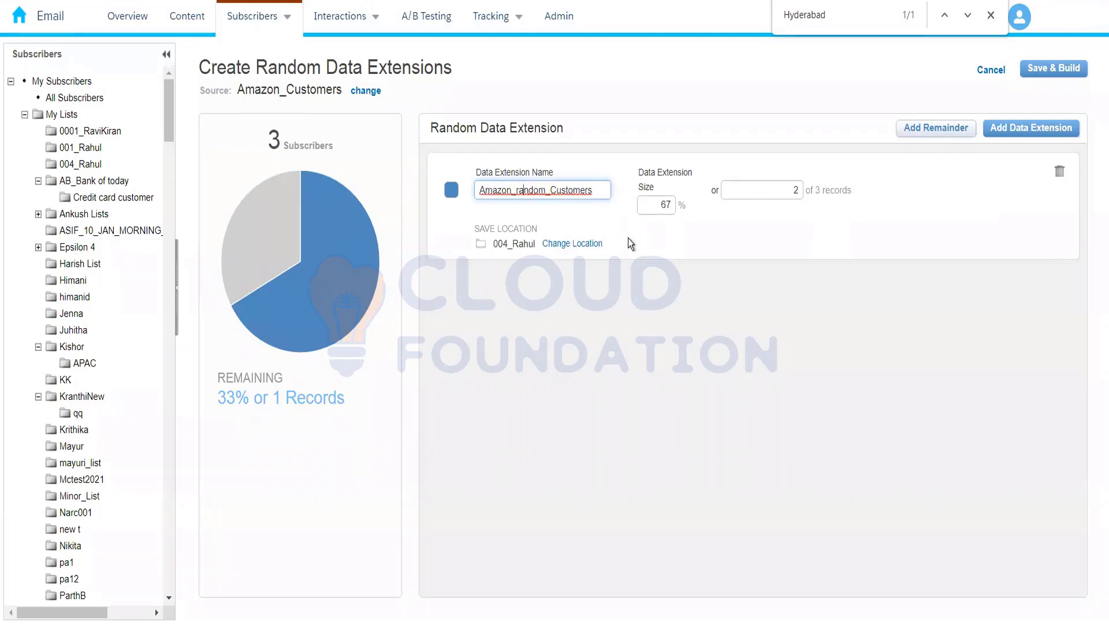
key("BackSpace")
type("R")
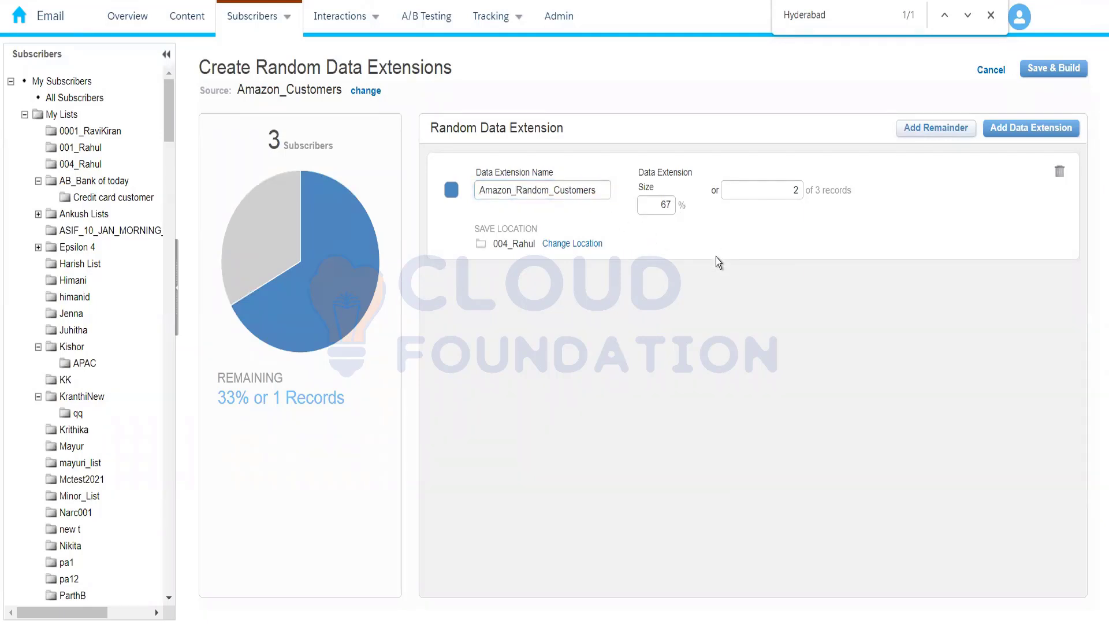
left_click(1043, 78)
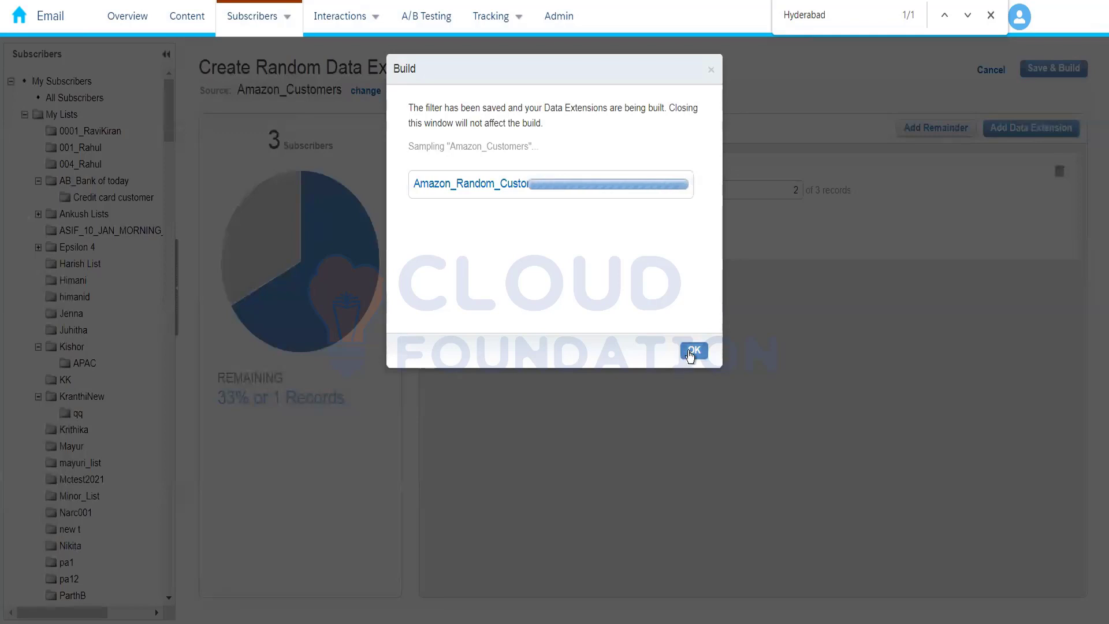
left_click(693, 351)
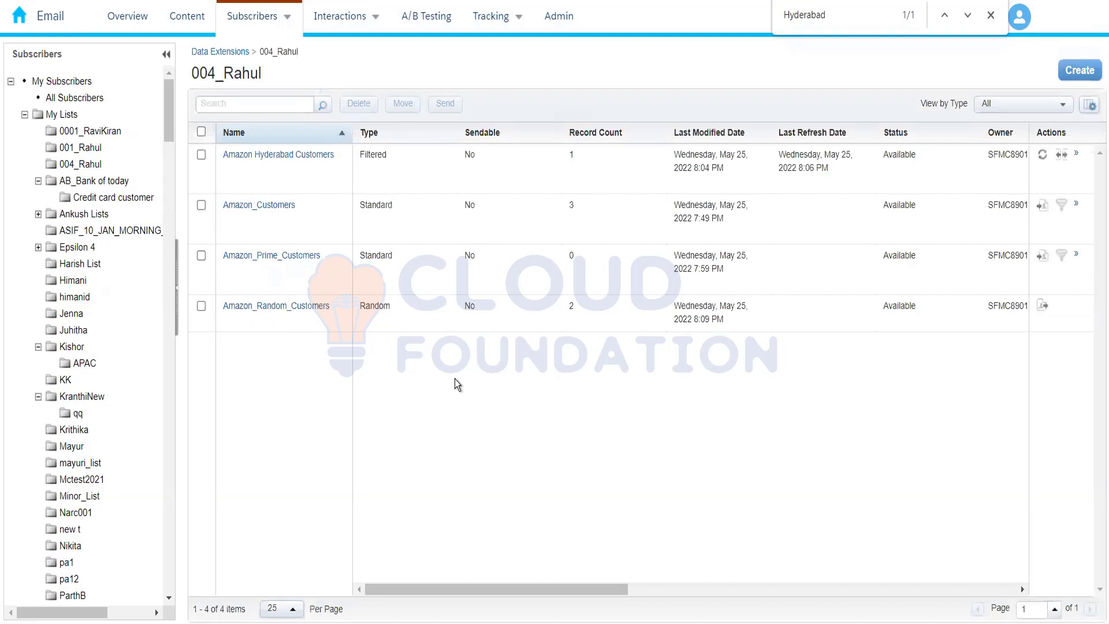
View the records of Amazon_Random_Customers in the 004_Rahul folder
left_click(287, 308)
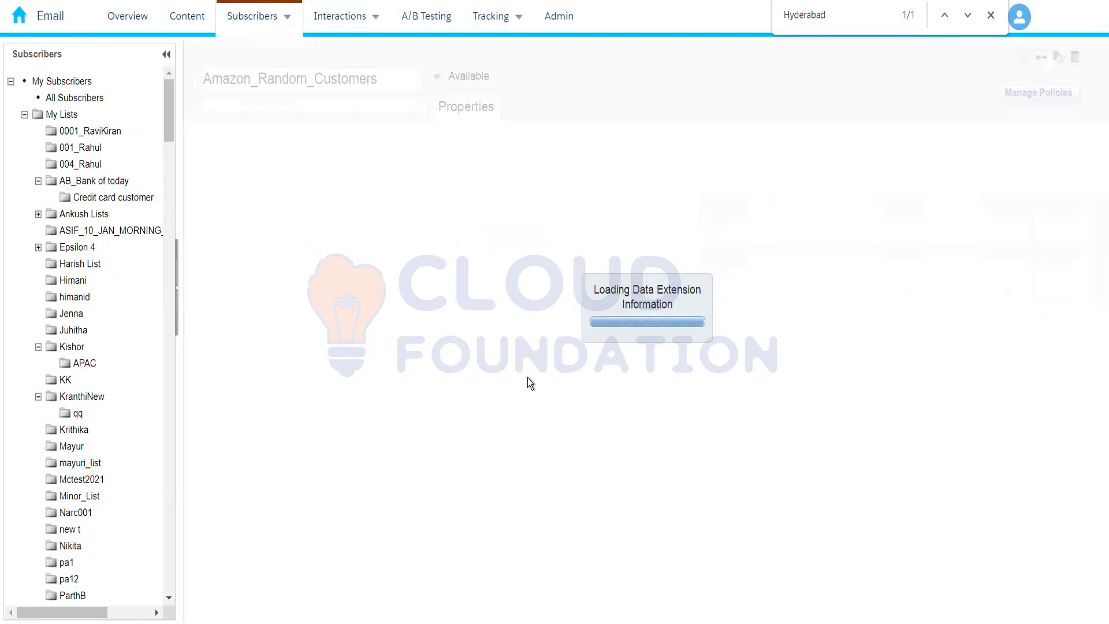
left_click(344, 108)
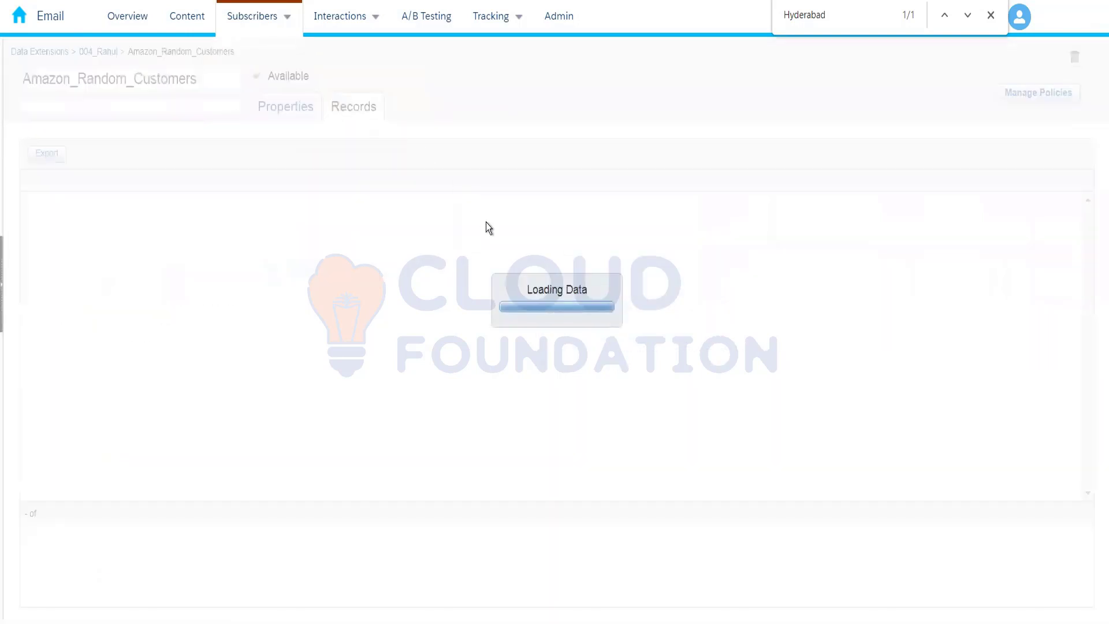